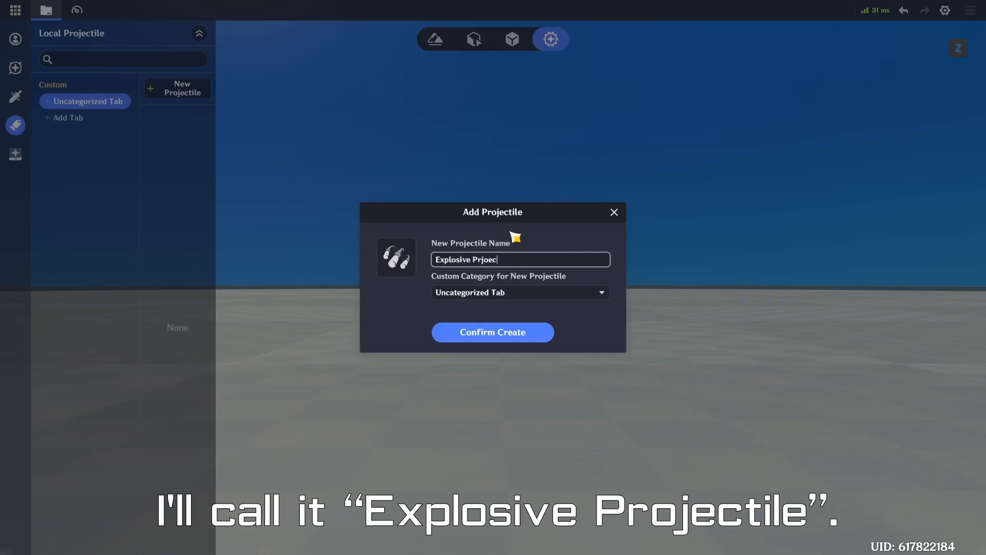
- Create the projectile "Explosive Projectile" in the Uncategorized Tab category and set its model to Empty Object
{"action": "left_click", "coordinate": [491, 334]}
{"action": "left_click", "coordinate": [825, 146]}
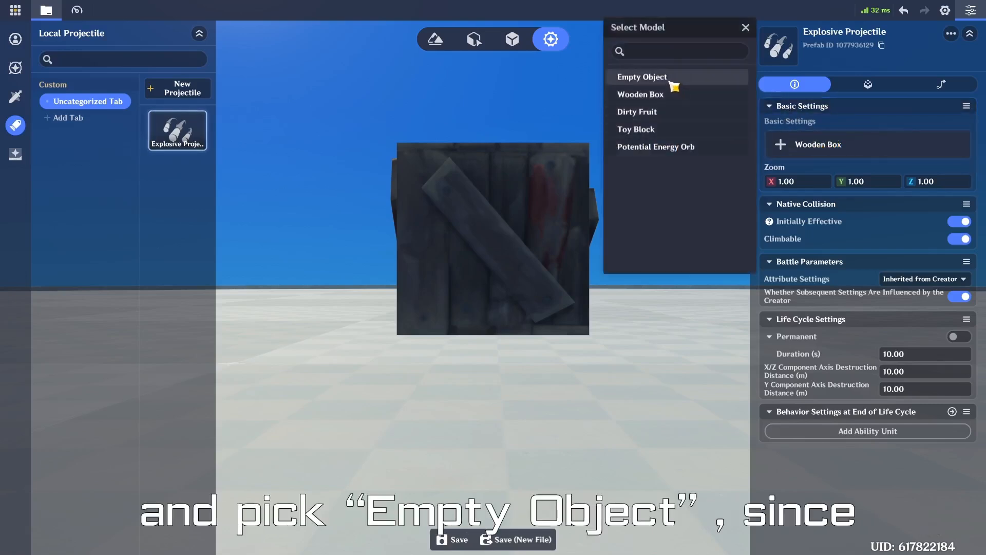
{"action": "left_click", "coordinate": [670, 80]}
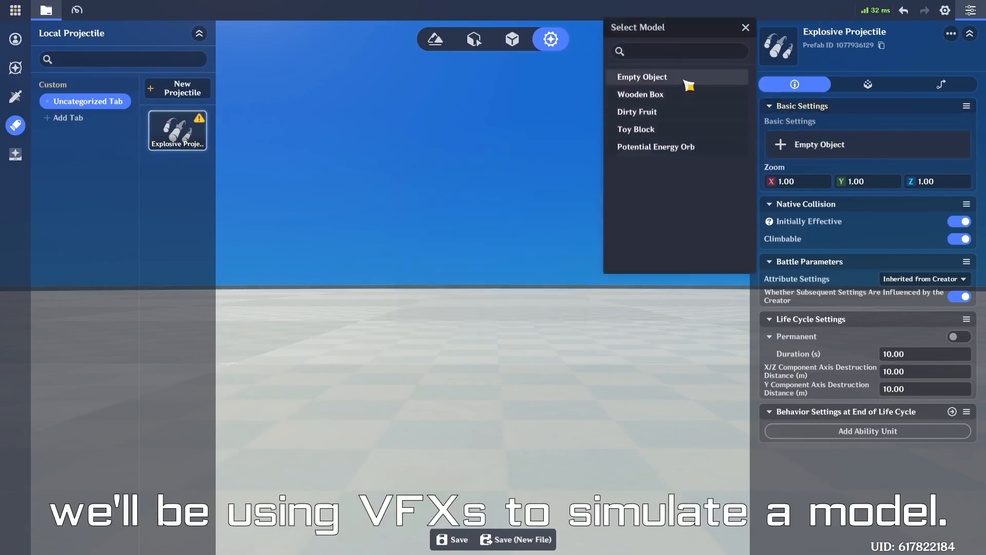
{"action": "left_click", "coordinate": [745, 27]}
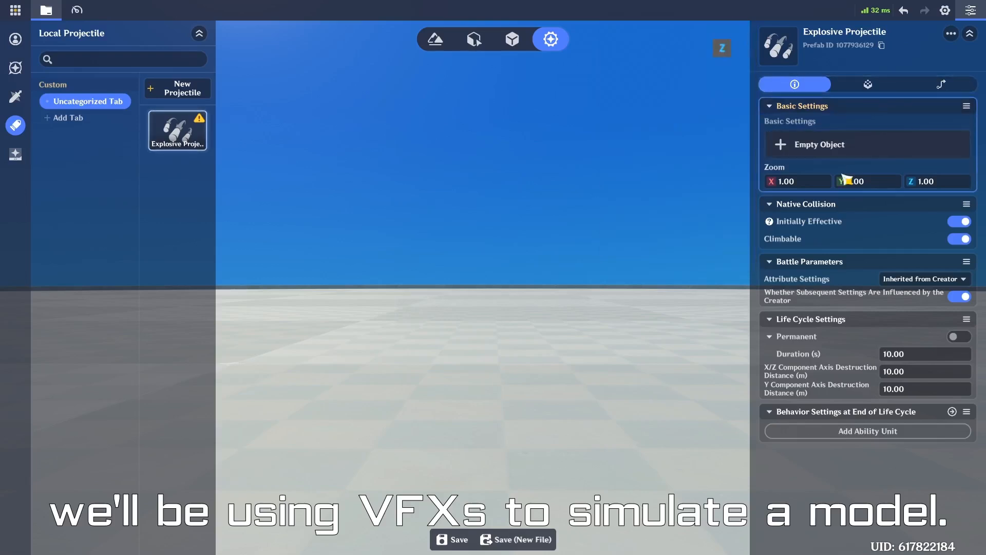
- Disable the projectile's initially effective native collision and make its life cycle permanent with X/Z and Y destruction distances of 500 m
{"action": "left_click", "coordinate": [958, 222]}
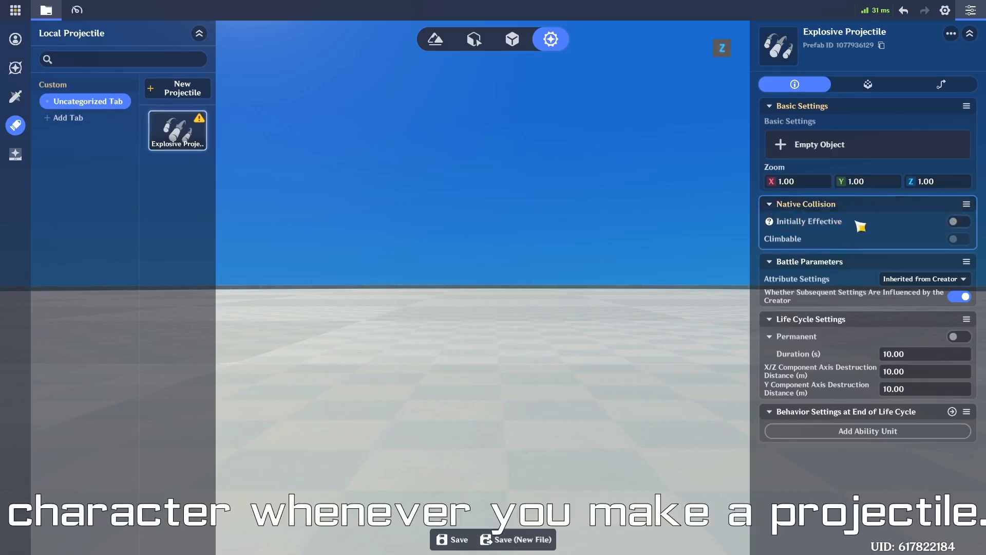
{"action": "left_click", "coordinate": [959, 337]}
{"action": "left_click", "coordinate": [923, 371]}
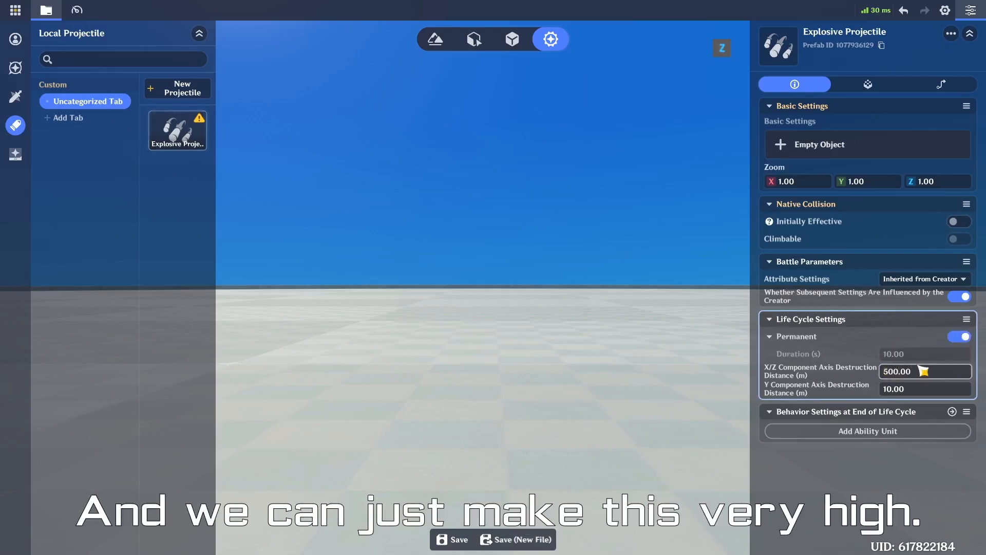
{"action": "left_click", "coordinate": [923, 394]}
{"action": "type", "text": "50"}
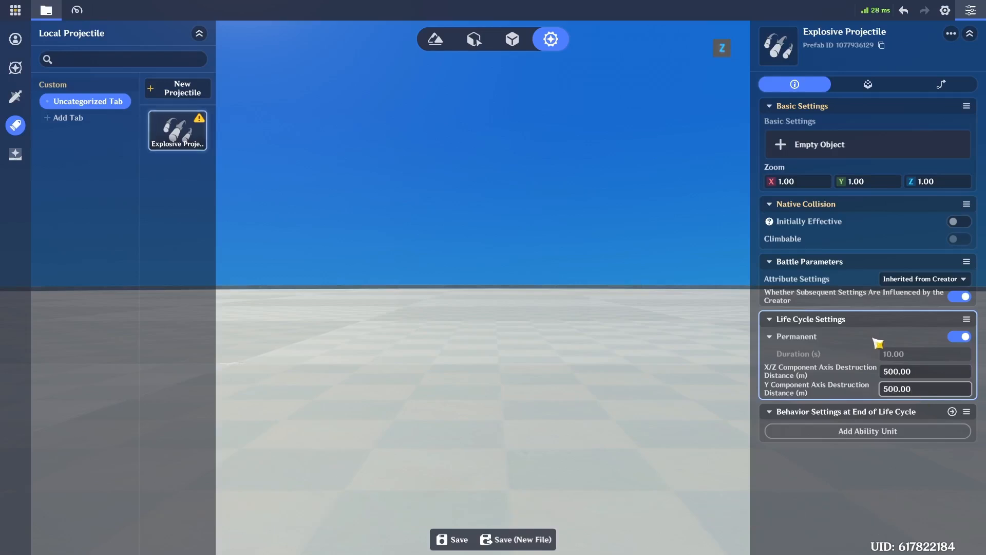
- Add a VFX to the projectile using the looping Pyro Projectile effect with configuration ID 10001021
{"action": "left_click", "coordinate": [869, 85]}
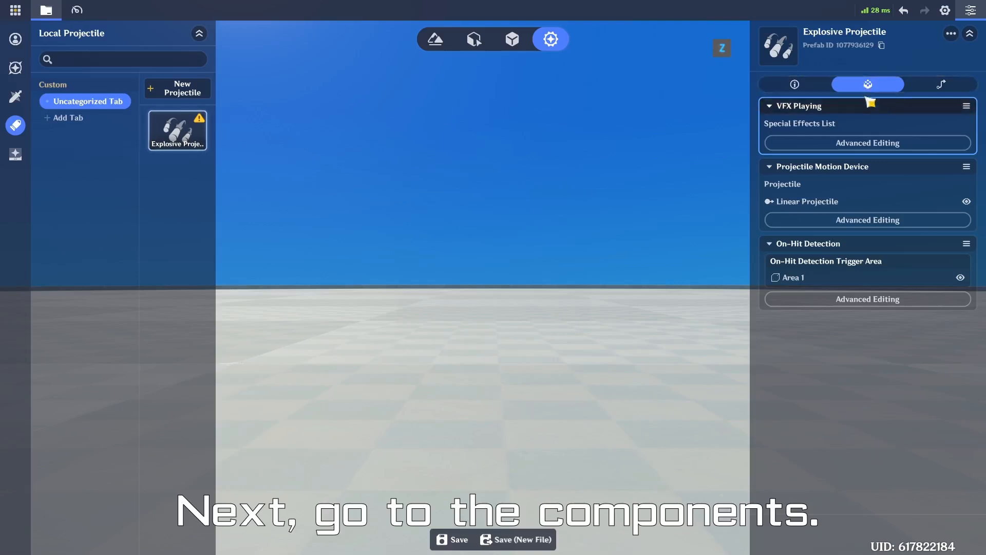
{"action": "left_click", "coordinate": [873, 145]}
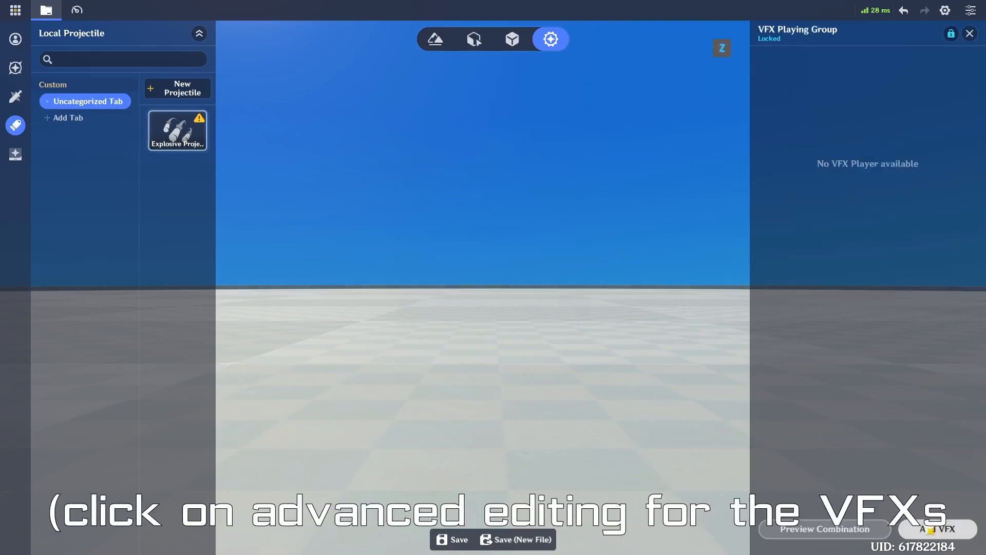
{"action": "left_click", "coordinate": [937, 529]}
{"action": "left_click", "coordinate": [890, 105]}
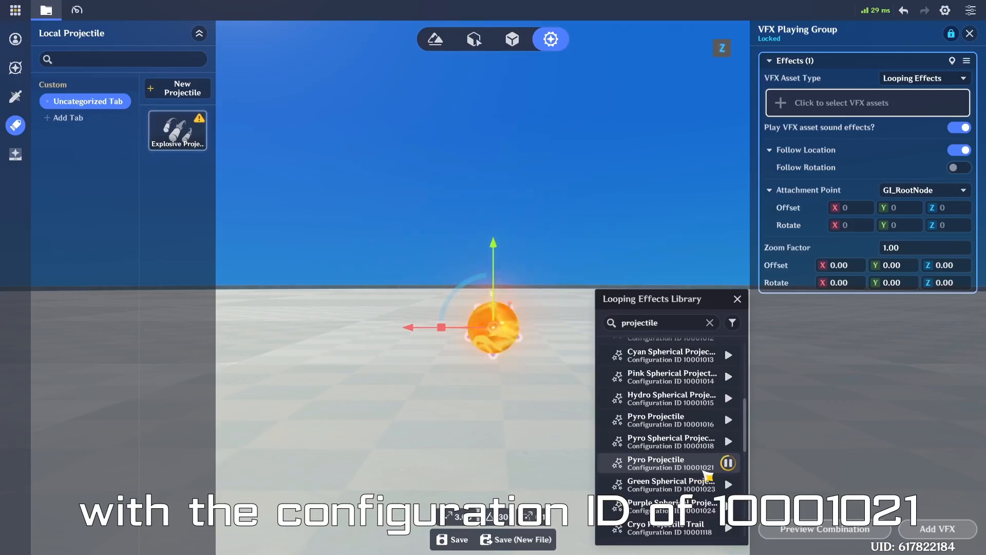
{"action": "left_click", "coordinate": [703, 471]}
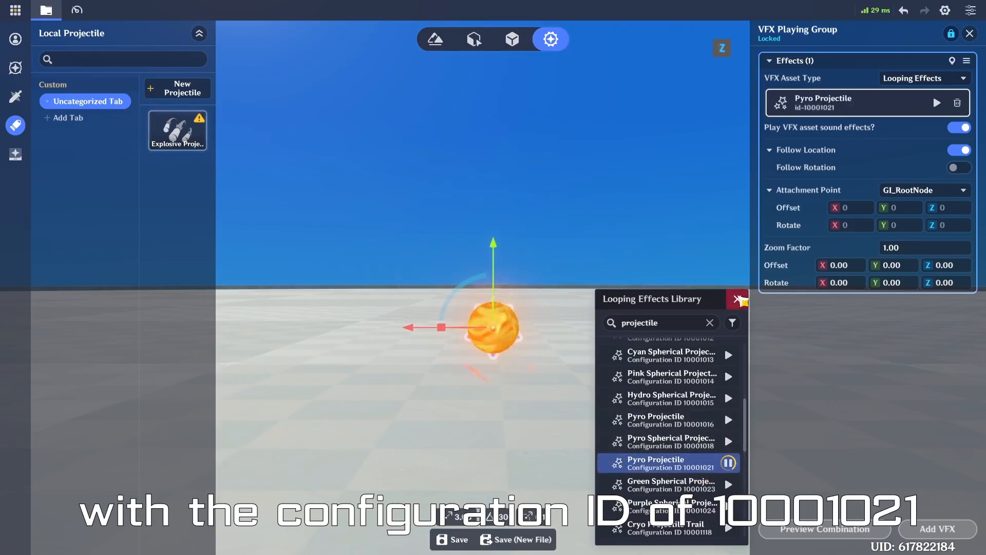
{"action": "left_click", "coordinate": [737, 299]}
- Play the Pyro Projectile effect and set its zoom factor to 3
{"action": "left_click", "coordinate": [937, 103]}
{"action": "left_click", "coordinate": [912, 248]}
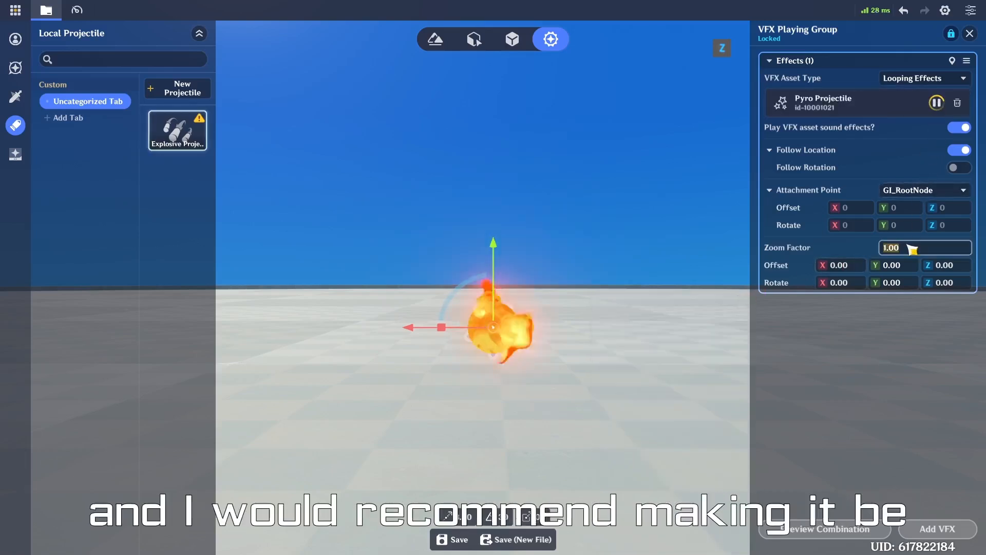
{"action": "key", "text": "Return"}
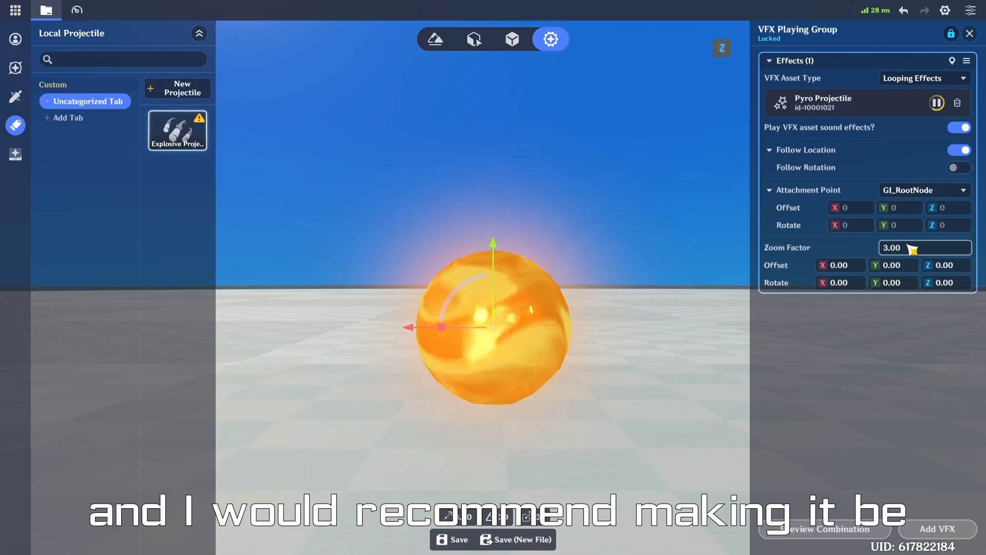
{"action": "left_click", "coordinate": [970, 34]}
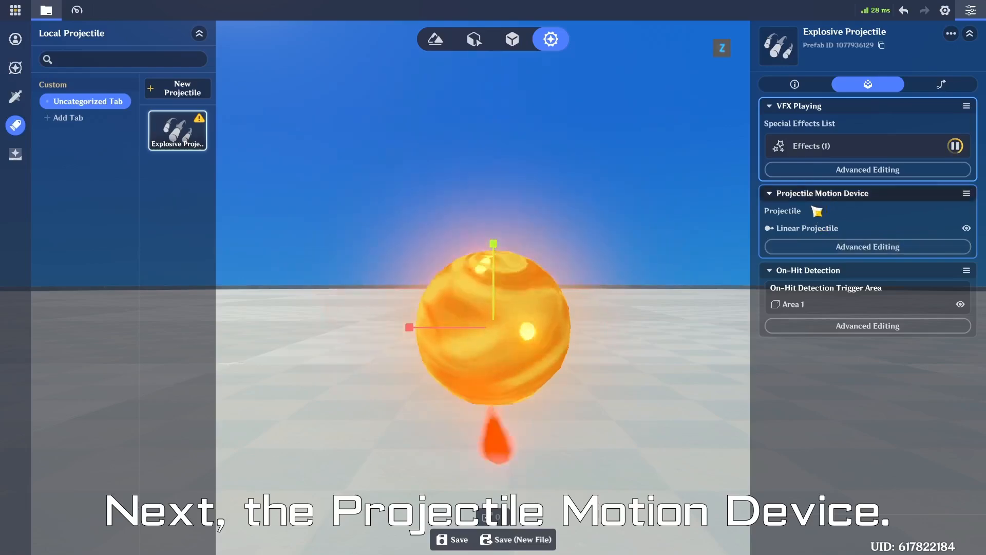
- Set the linear speed in the Projectile Motion Device to 5, previewing the motion before and after the change
{"action": "left_click", "coordinate": [850, 246]}
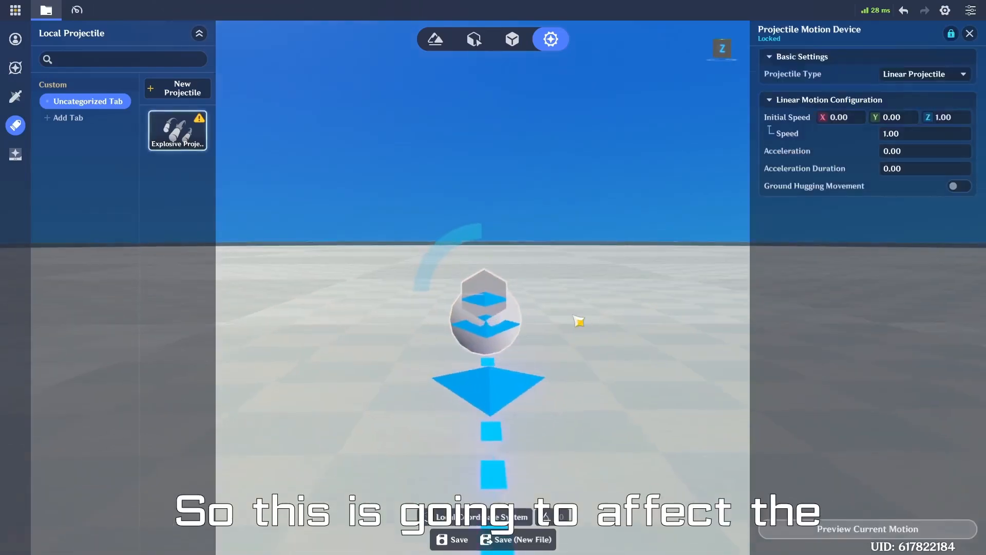
{"action": "key", "text": "d"}
{"action": "right_click_drag", "start_coordinate": [579, 322], "coordinate": [488, 307]}
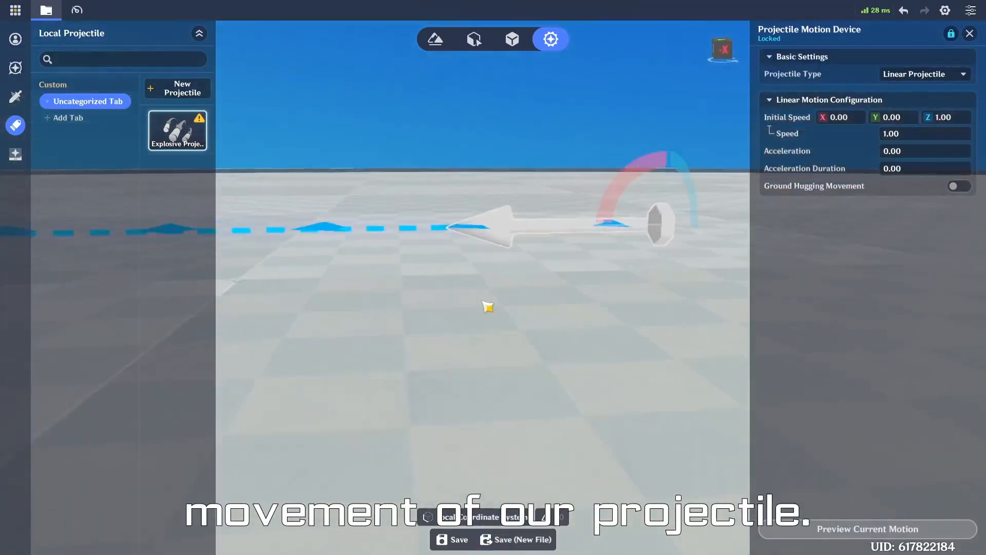
{"action": "left_click", "coordinate": [879, 535]}
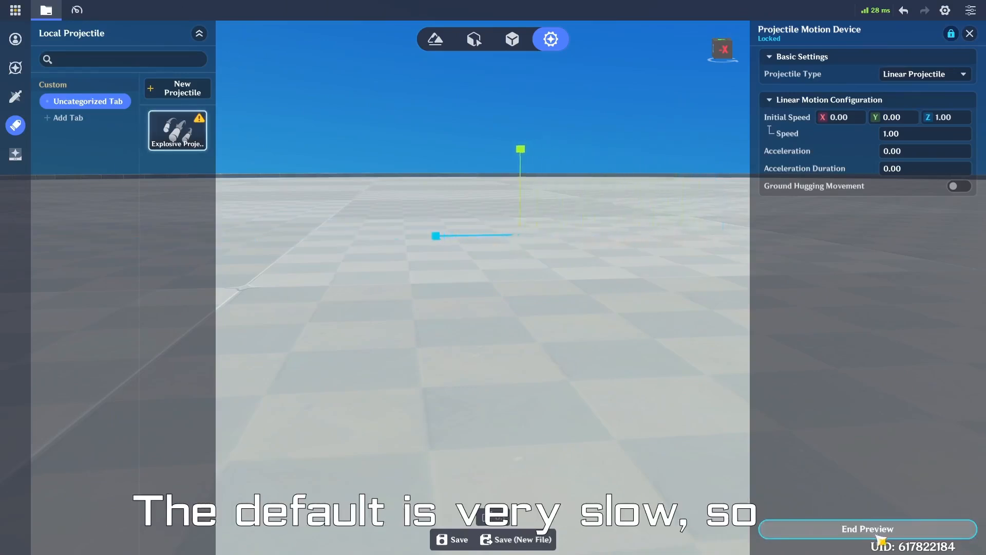
{"action": "left_click", "coordinate": [879, 537]}
{"action": "left_click", "coordinate": [910, 135]}
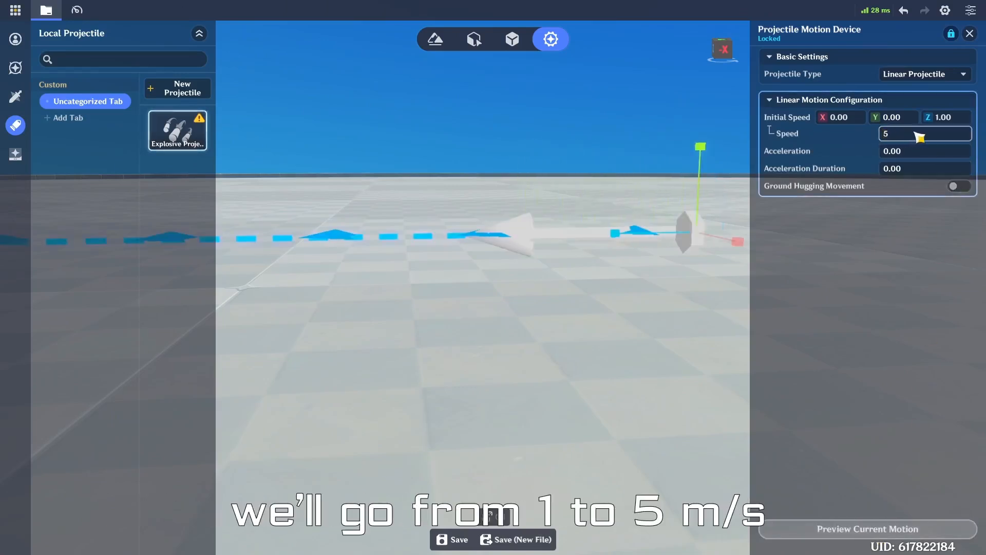
{"action": "left_click", "coordinate": [940, 536]}
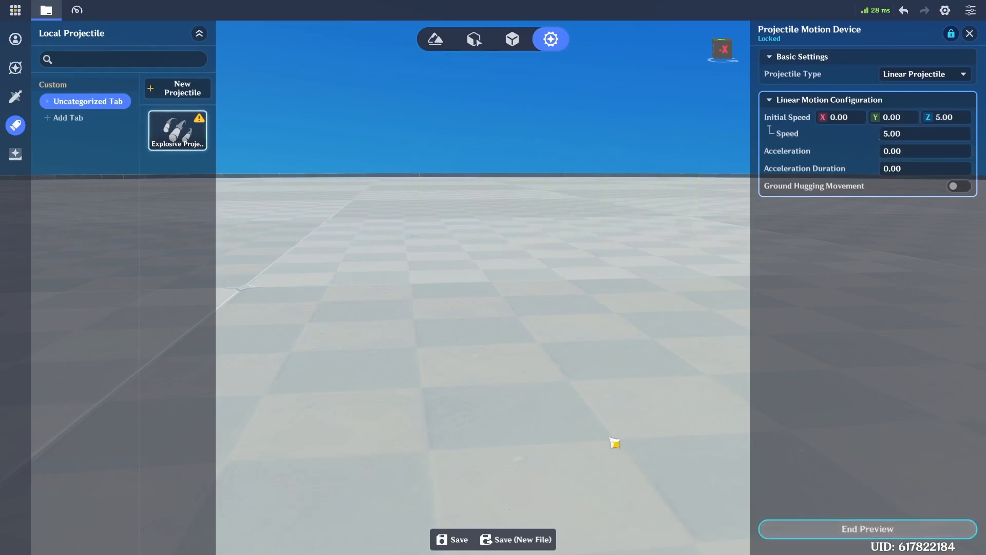
{"action": "left_click", "coordinate": [970, 34]}
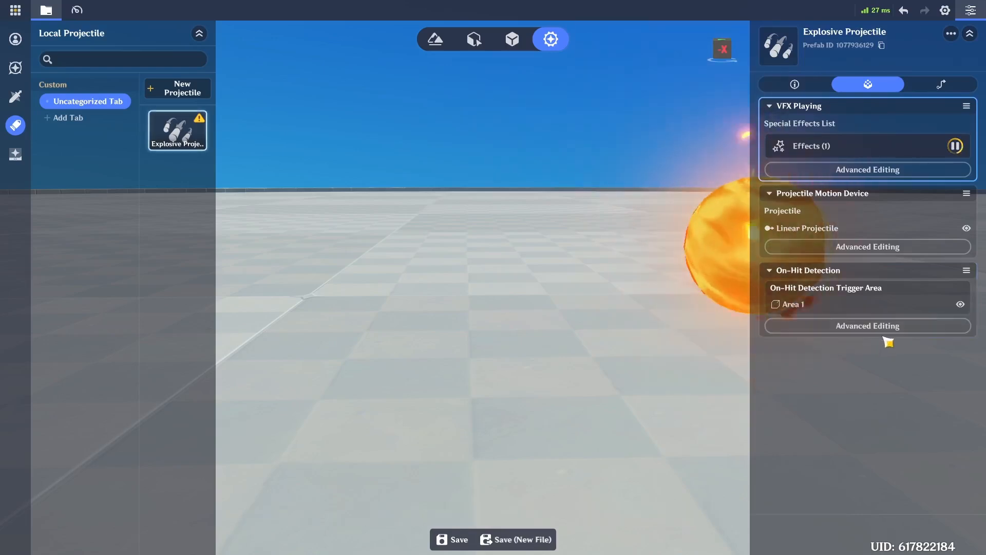
- In the on-hit detection rules, set the detection delay time to 0 and enable continuous collision detection as Continuously Effective
{"action": "left_click", "coordinate": [831, 332]}
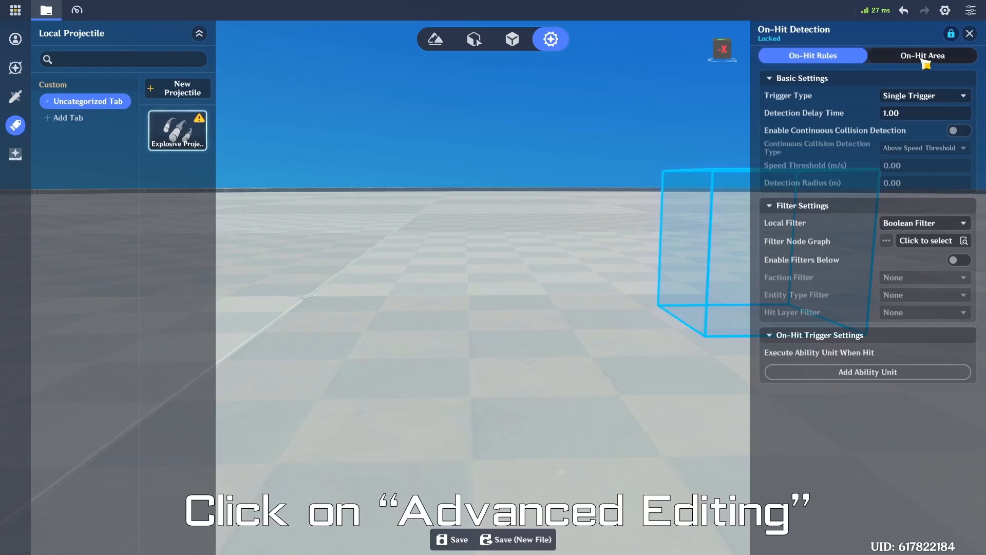
{"action": "left_click", "coordinate": [921, 114]}
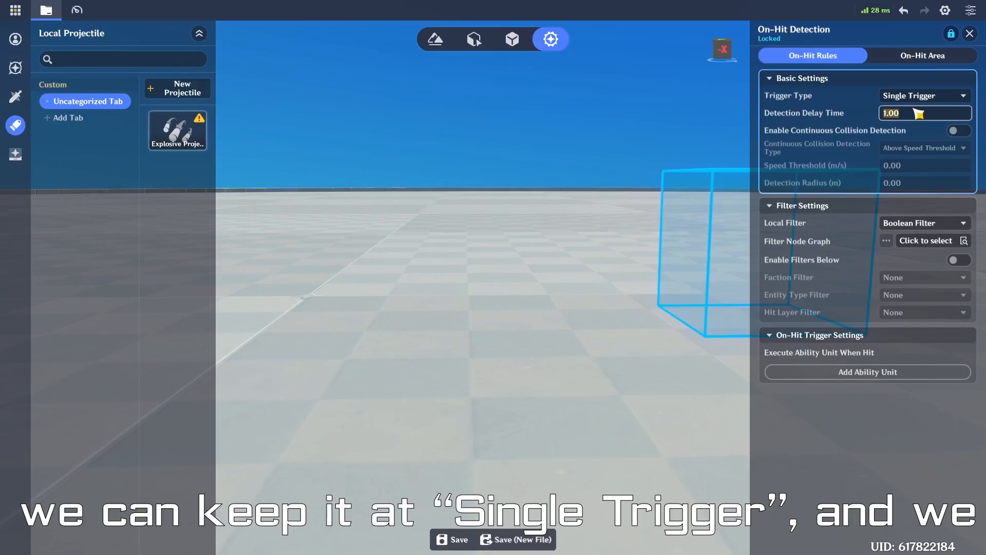
{"action": "type", "text": "0"}
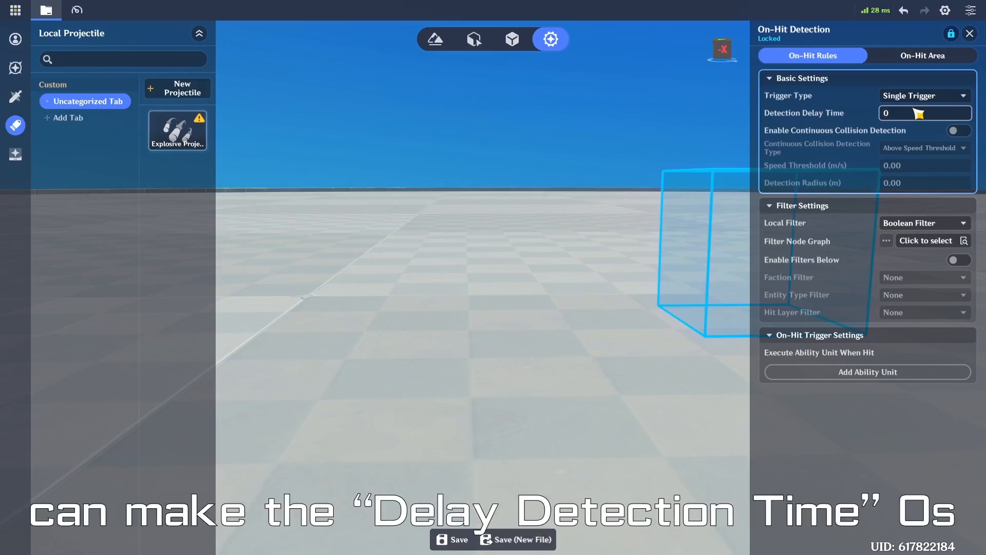
{"action": "left_click", "coordinate": [959, 132]}
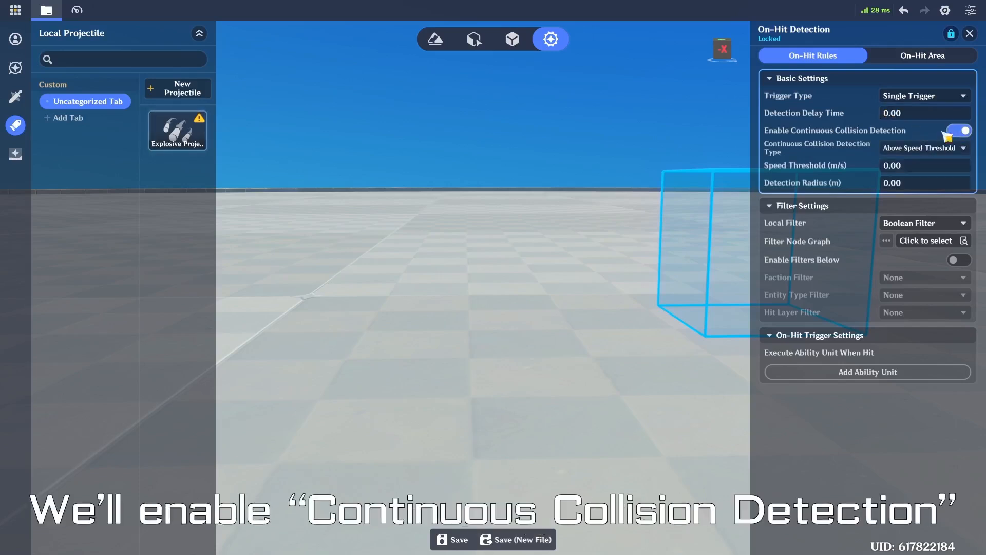
{"action": "left_click", "coordinate": [919, 150]}
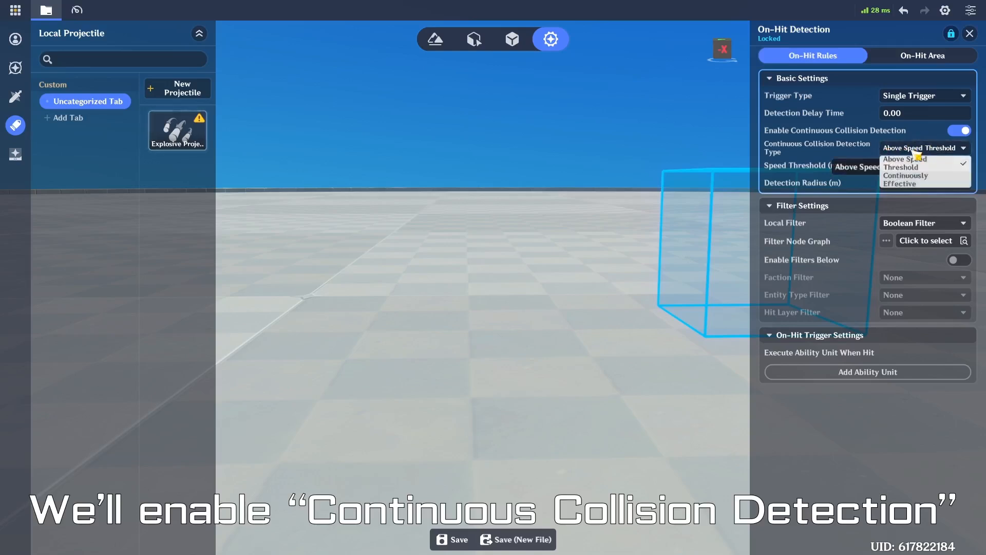
{"action": "left_click", "coordinate": [907, 180]}
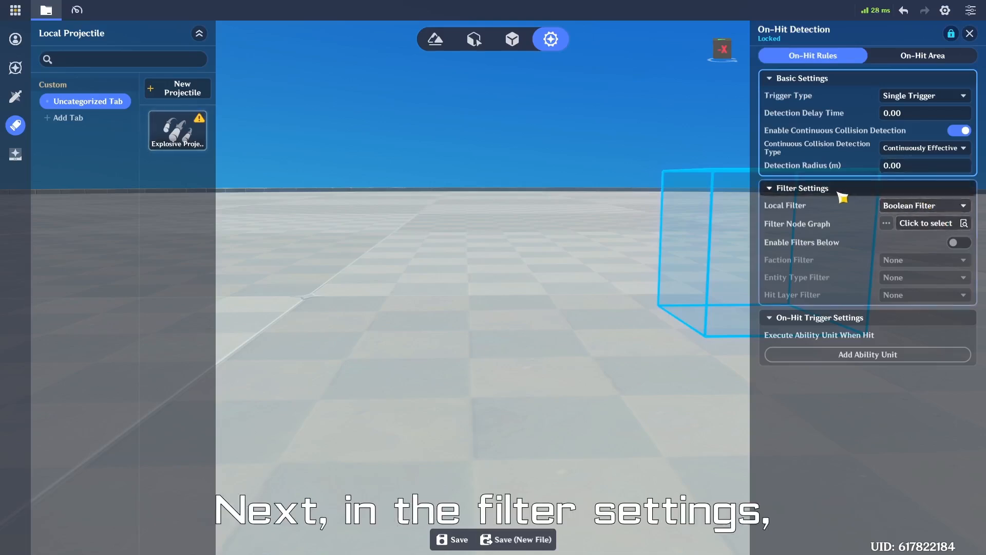
- Enable the on-hit filters with Hostile Faction, entity type Creations and hit layer Hurtbox
{"action": "left_click", "coordinate": [960, 243]}
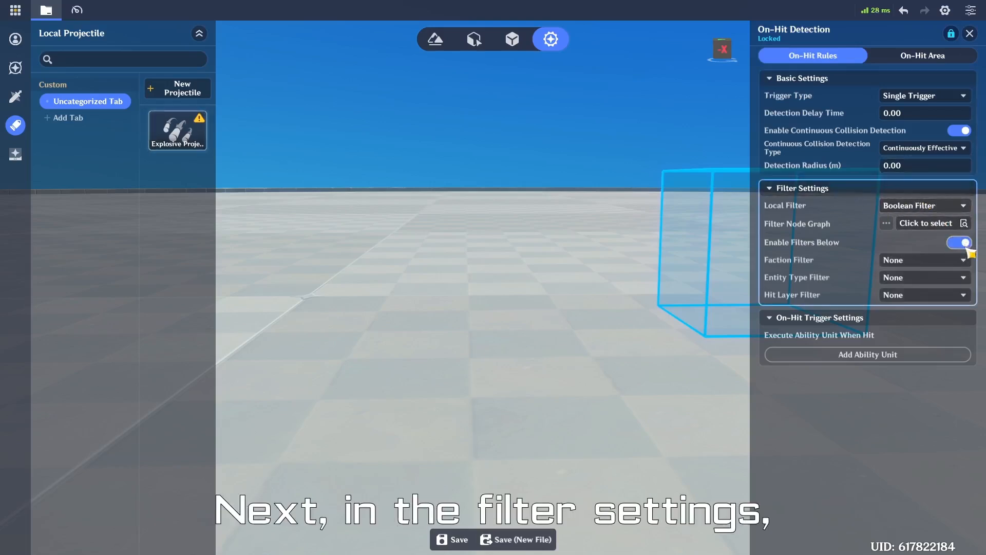
{"action": "left_click", "coordinate": [927, 262]}
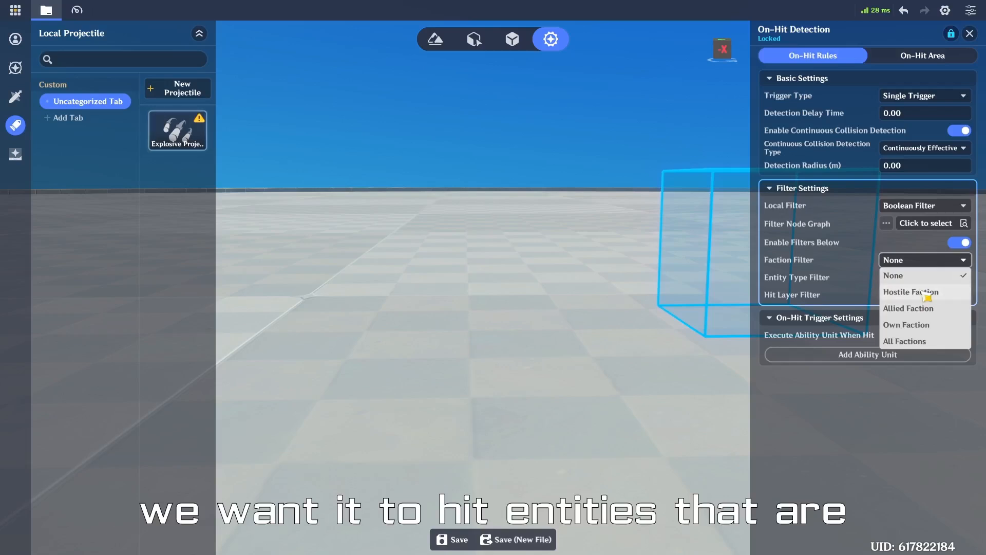
{"action": "left_click", "coordinate": [928, 292]}
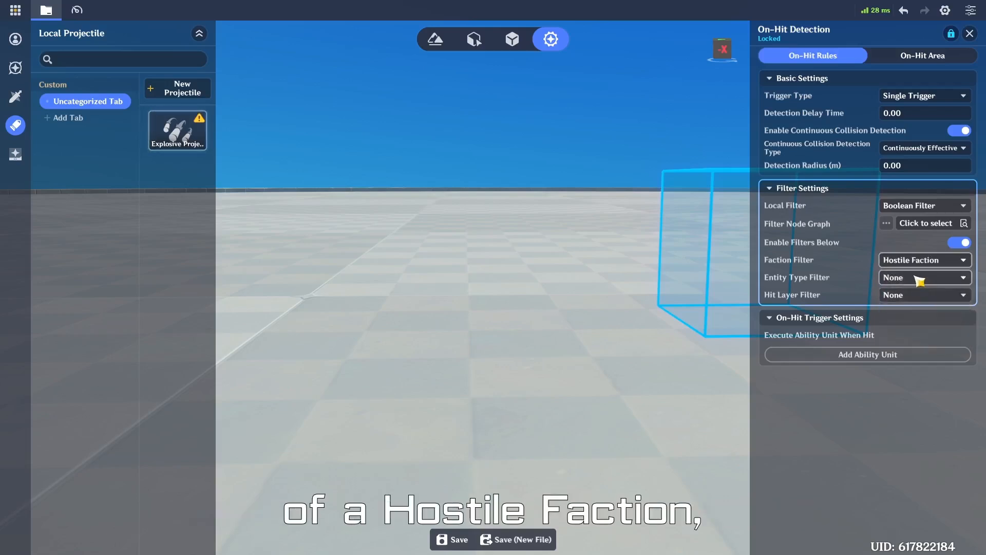
{"action": "left_click", "coordinate": [919, 279]}
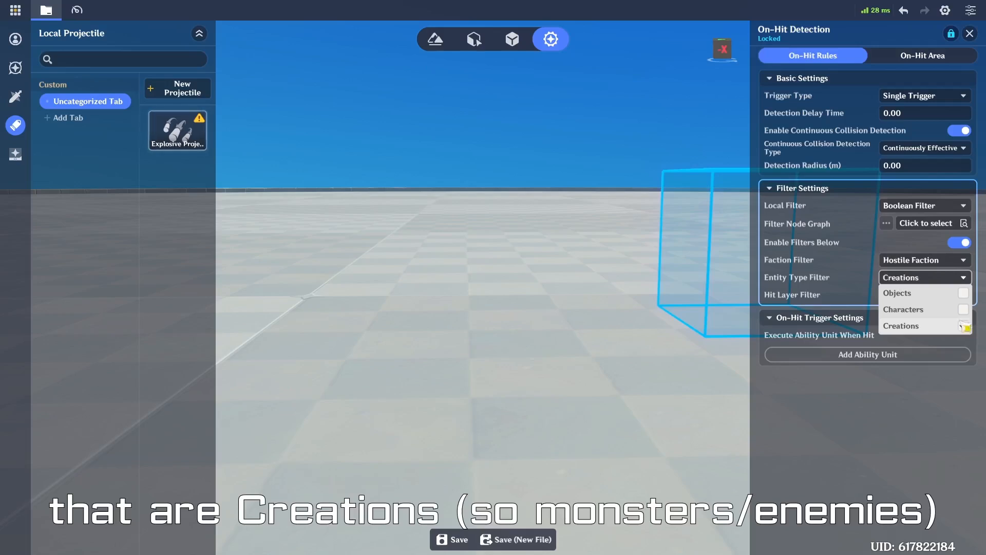
{"action": "left_click", "coordinate": [965, 279]}
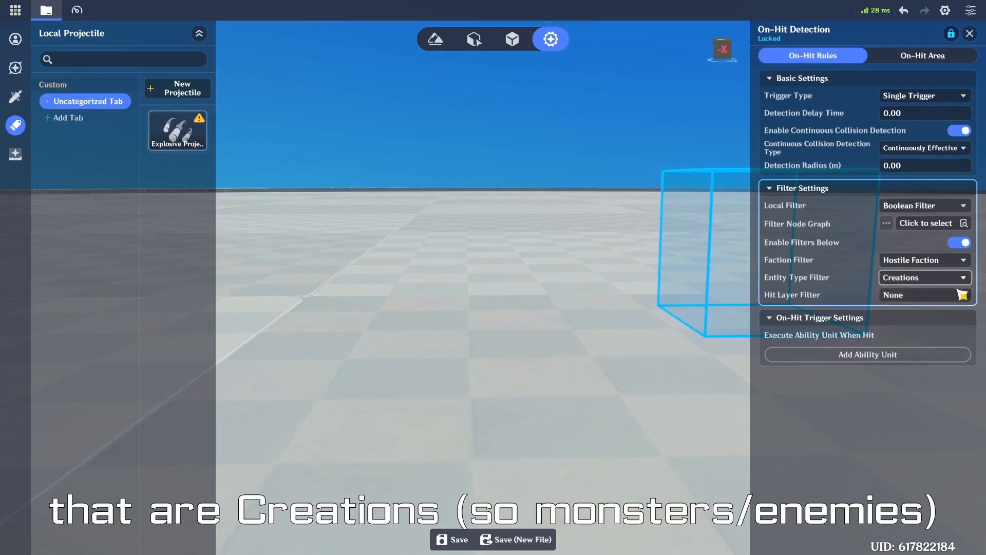
{"action": "left_click", "coordinate": [917, 296]}
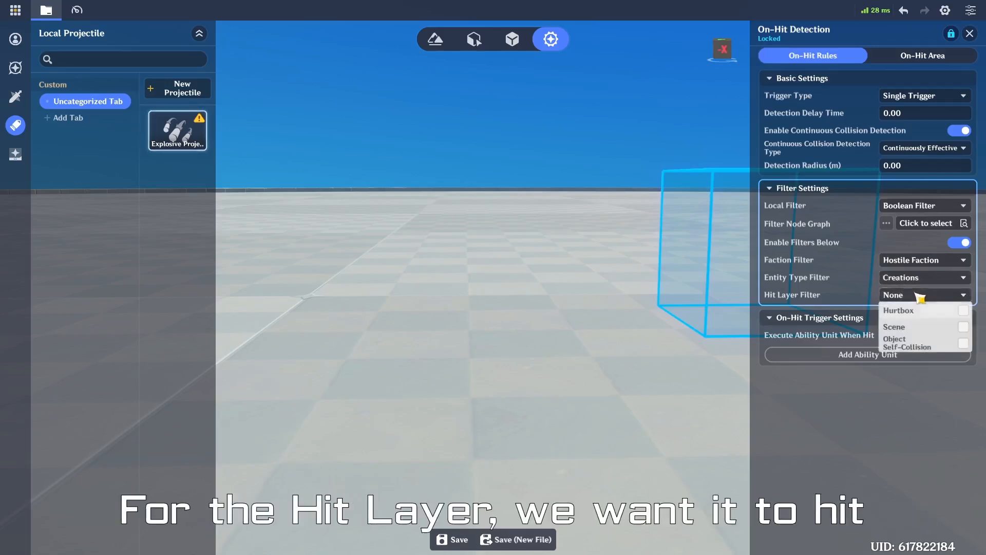
{"action": "left_click", "coordinate": [964, 310]}
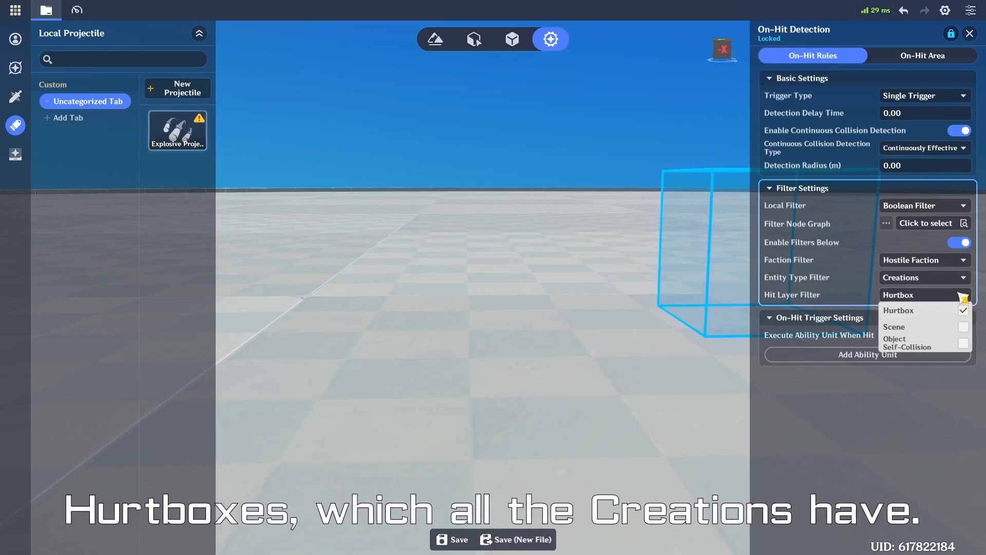
{"action": "left_click", "coordinate": [957, 295]}
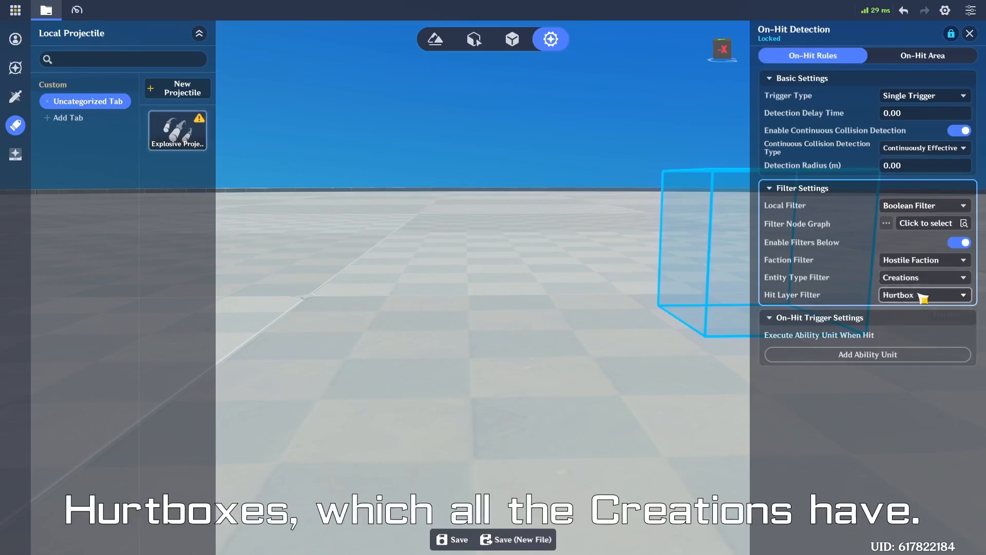
- Make the on-hit trigger area a sphere with radius 0.5 and compare it with the projectile's visual effect
{"action": "left_click", "coordinate": [914, 57]}
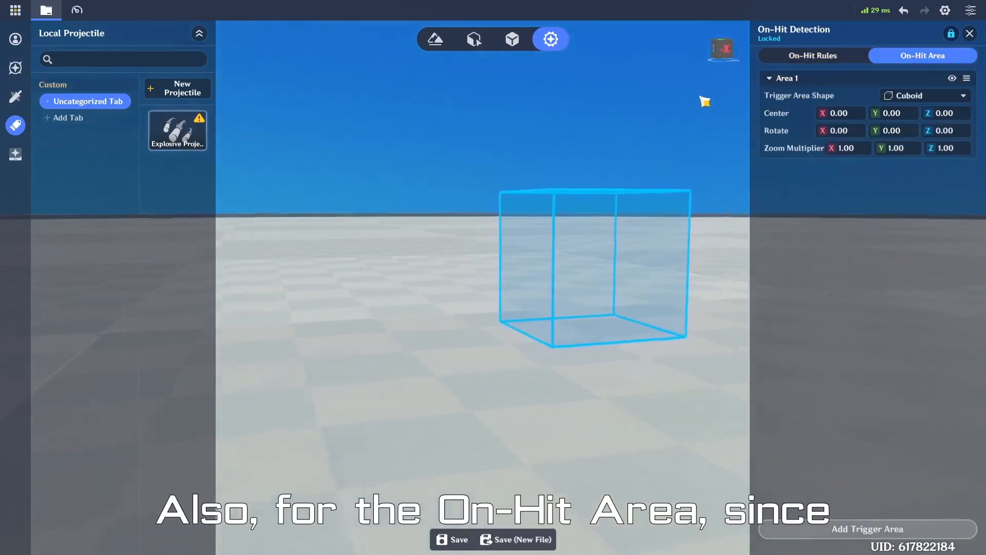
{"action": "left_click", "coordinate": [925, 96]}
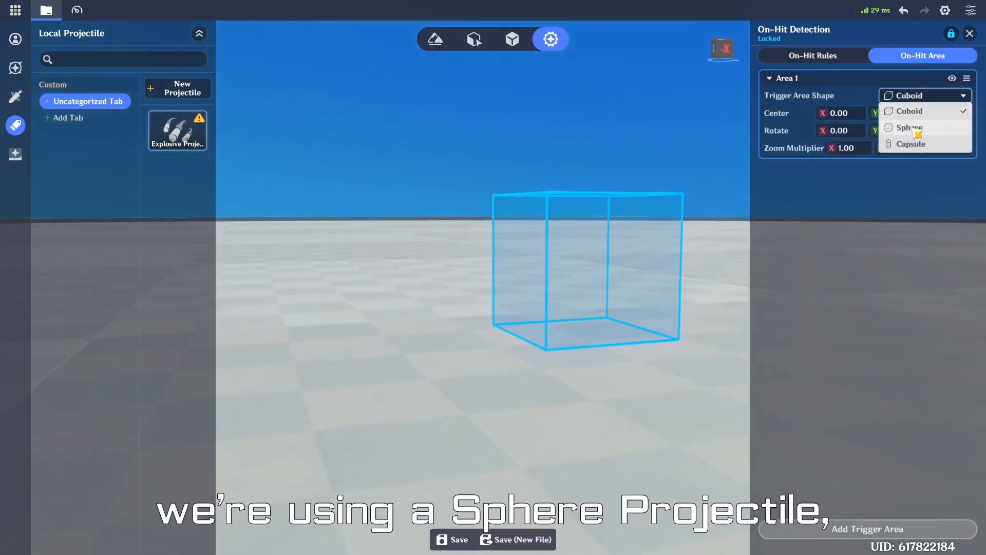
{"action": "left_click", "coordinate": [917, 128]}
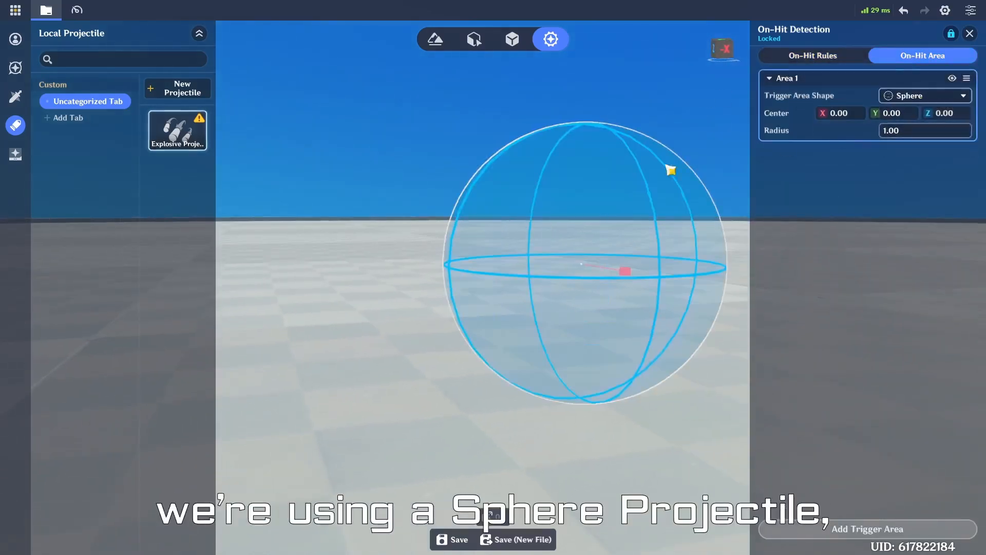
{"action": "left_click", "coordinate": [902, 130]}
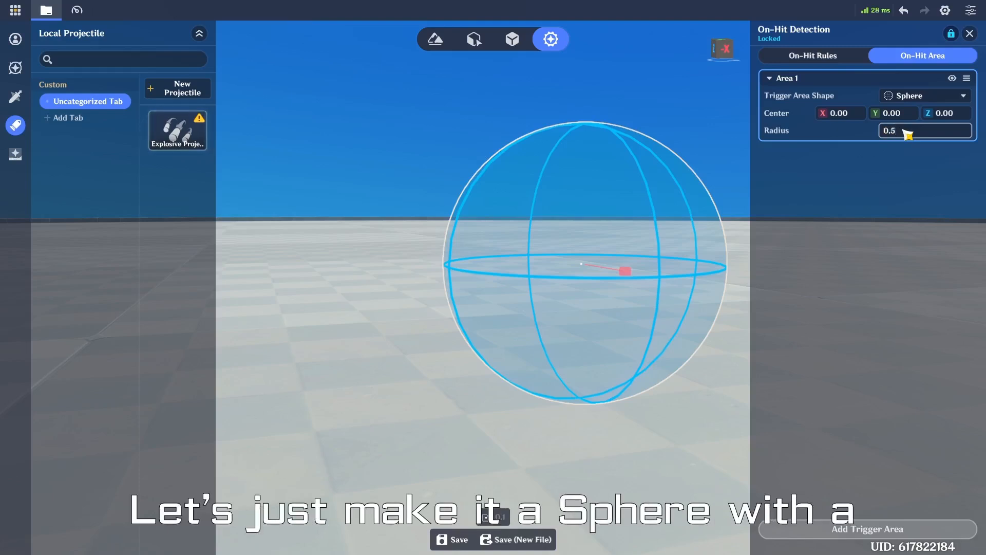
{"action": "key", "text": "Return"}
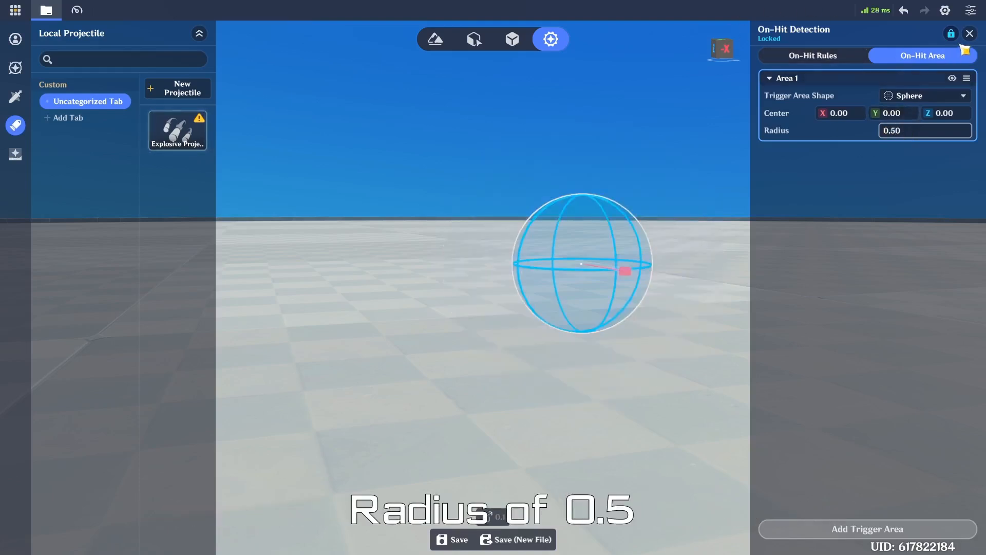
{"action": "left_click", "coordinate": [970, 33]}
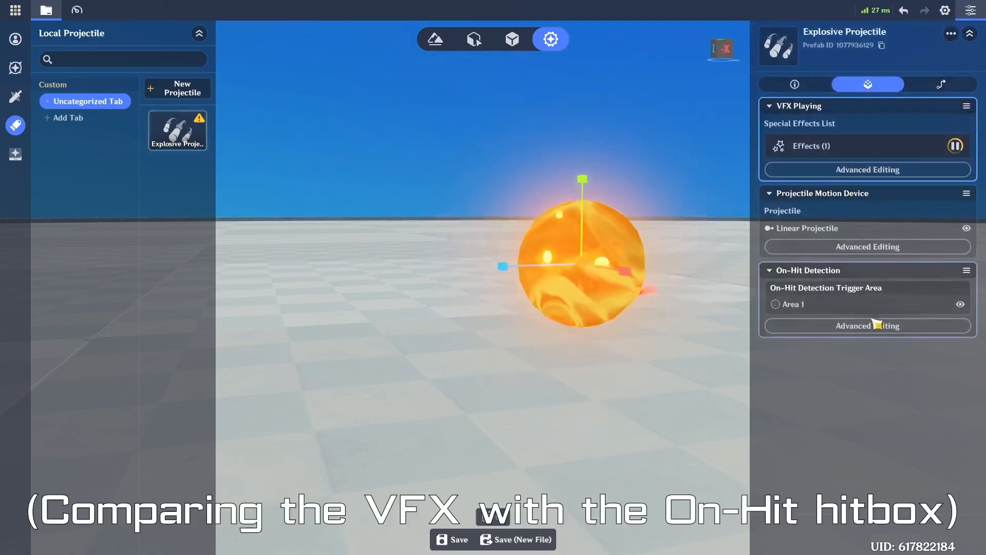
{"action": "left_click", "coordinate": [817, 324]}
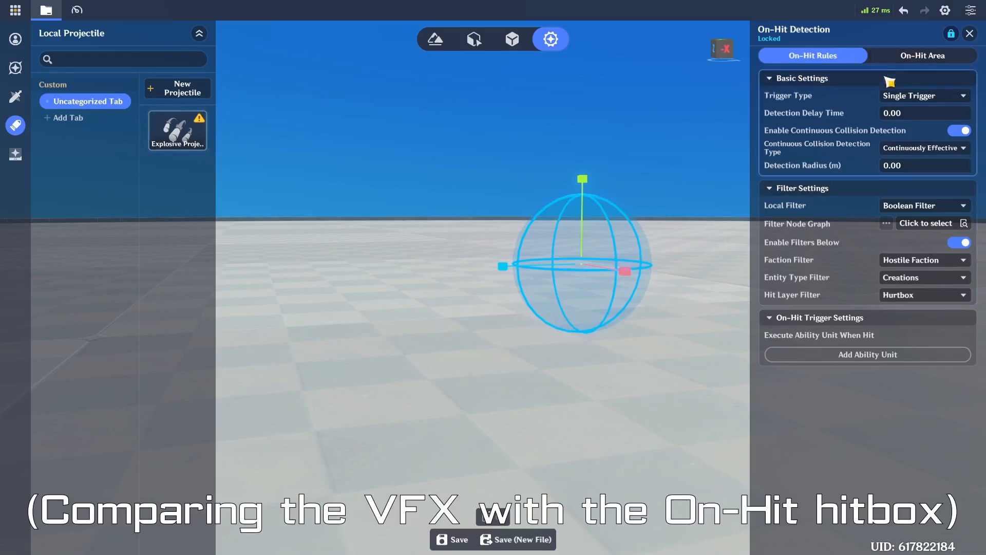
{"action": "left_click", "coordinate": [970, 34]}
{"action": "left_click", "coordinate": [894, 327]}
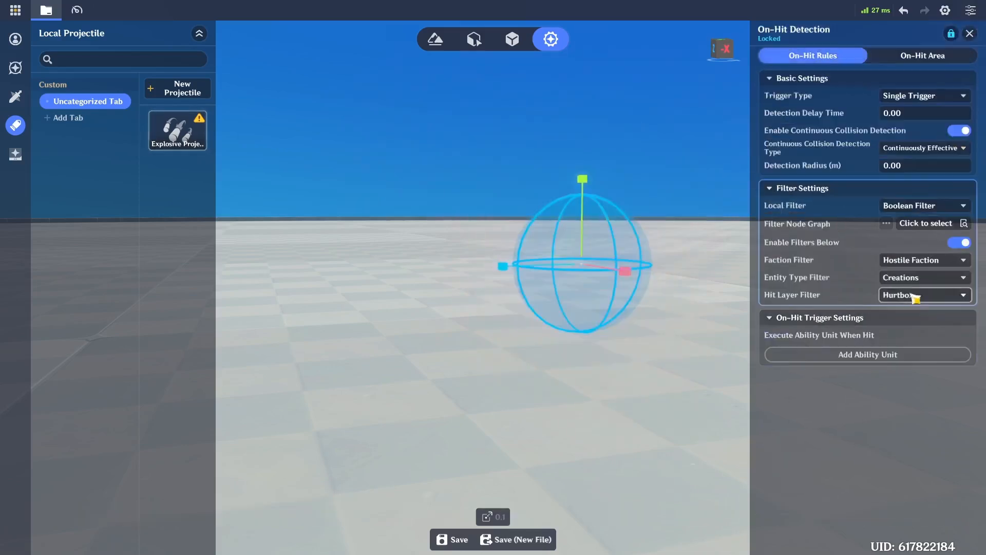
- Go from the on-hit trigger settings to the projectile's ability unit editing and create two ability units
{"action": "left_click", "coordinate": [888, 356]}
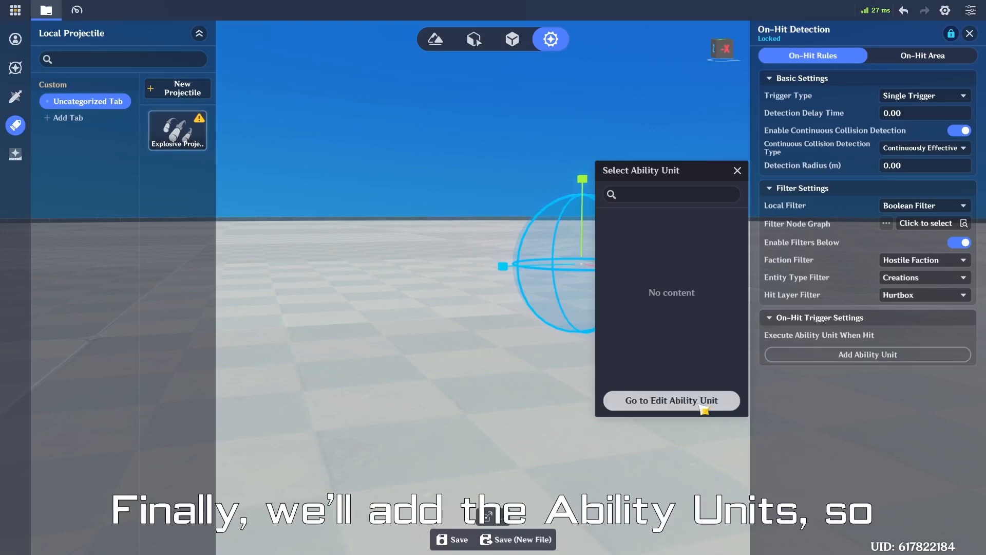
{"action": "left_click", "coordinate": [702, 403]}
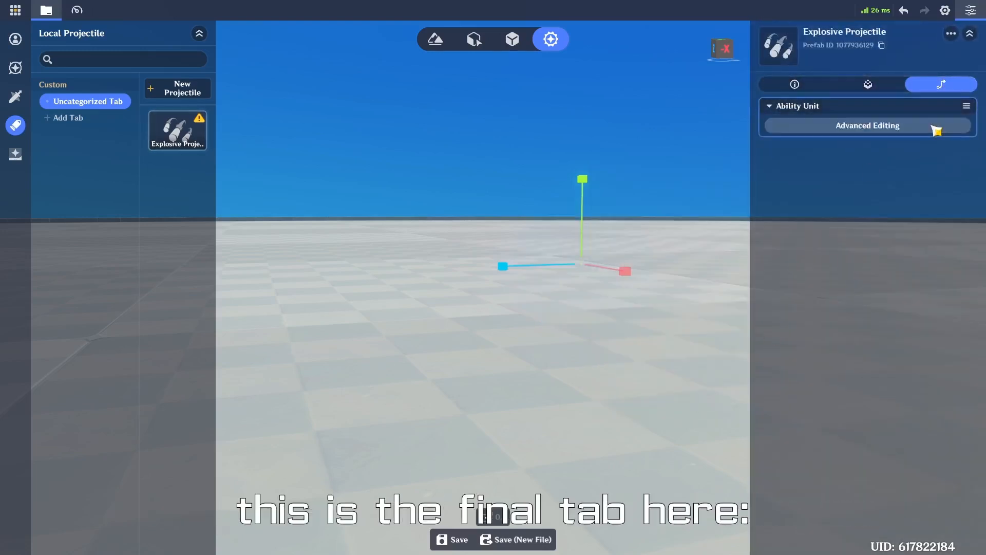
{"action": "left_click", "coordinate": [932, 127]}
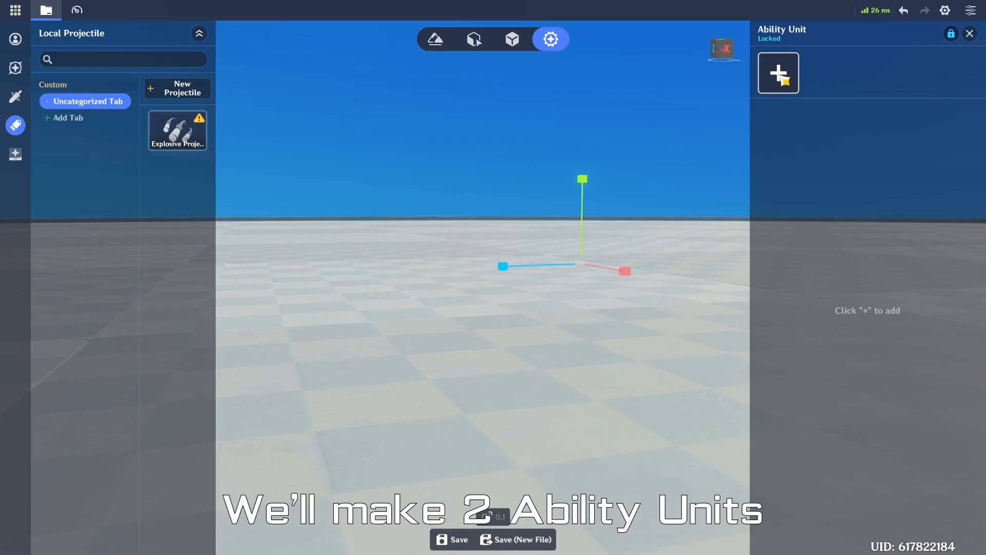
{"action": "left_click", "coordinate": [778, 73]}
{"action": "left_click", "coordinate": [778, 73]}
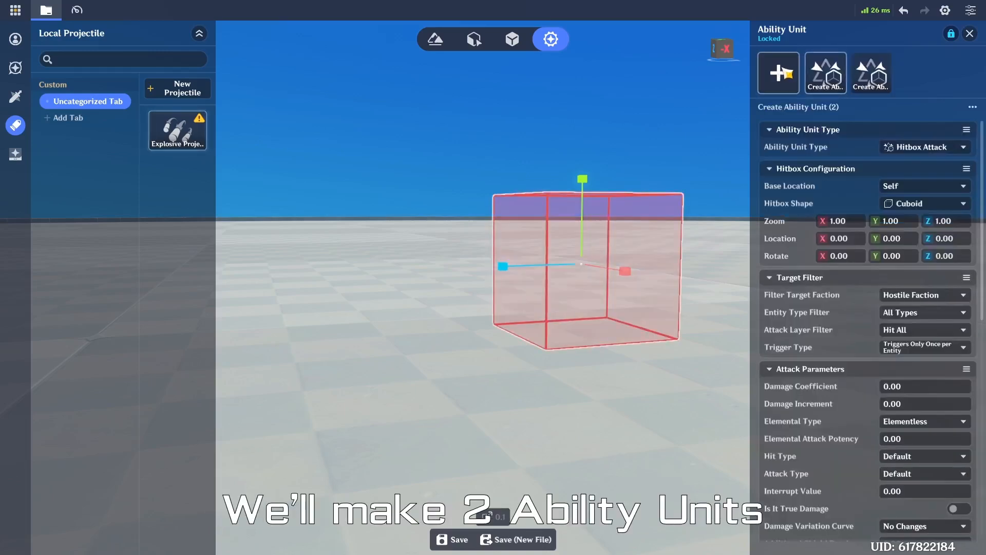
- Rename the first ability unit, Create Ability Unit (1), as Explosion
{"action": "left_click", "coordinate": [871, 73]}
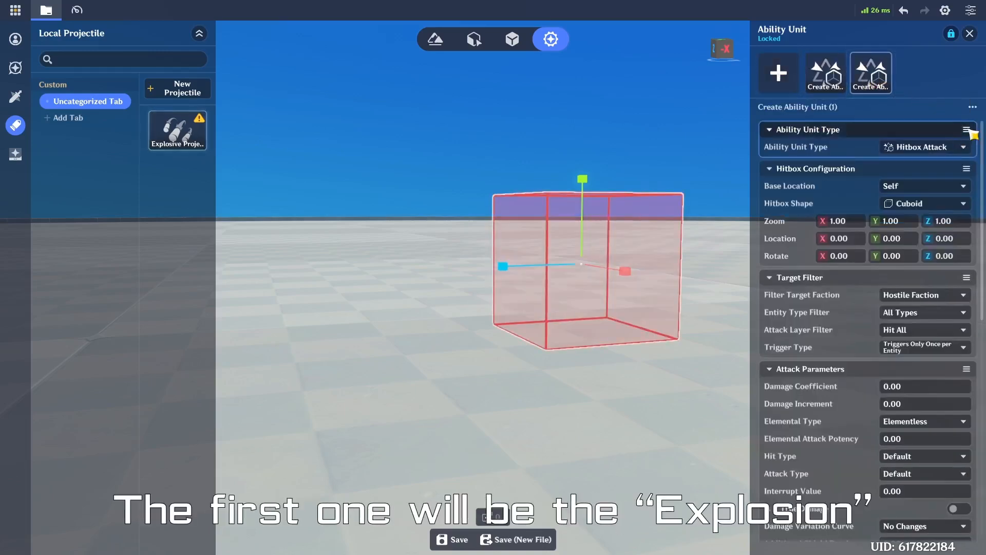
{"action": "left_click", "coordinate": [973, 107]}
{"action": "left_click", "coordinate": [898, 128]}
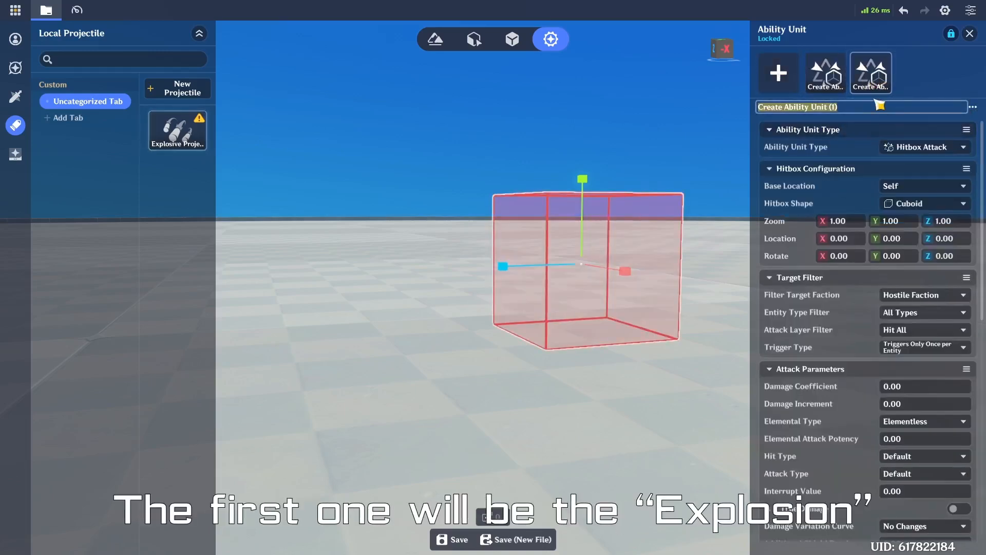
{"action": "type", "text": "Explosi"}
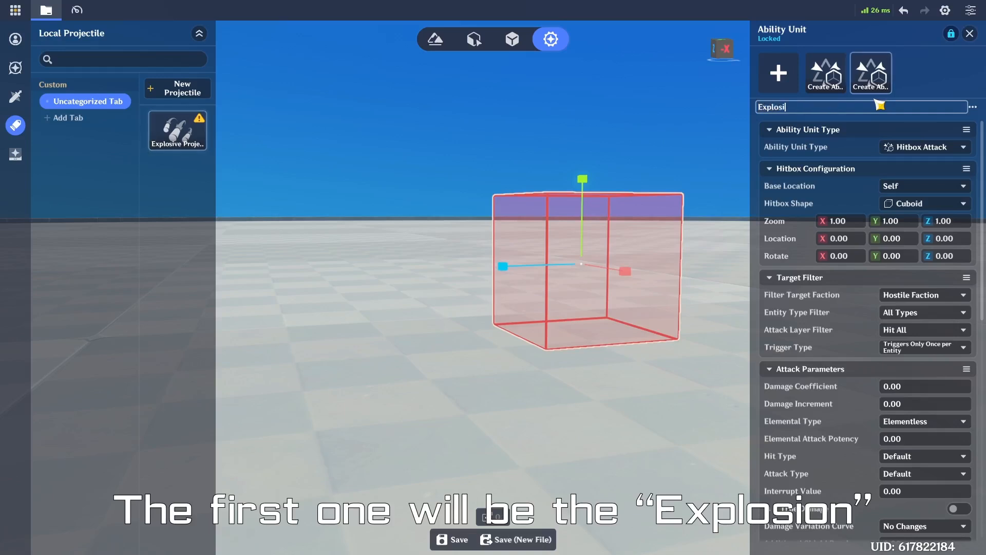
{"action": "type", "text": "on"}
{"action": "key", "text": "Return"}
- Assign Red Explosion Dust (Configuration ID 17) as the Explosion unit's On-Hit Target Effect
{"action": "scroll", "coordinate": [829, 185], "scroll_direction": "down", "scroll_amount": 1}
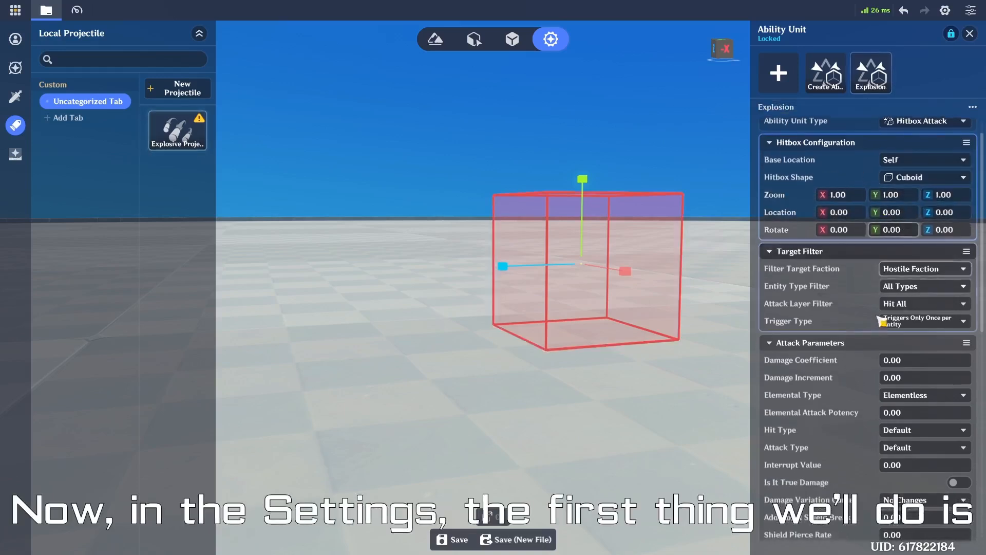
{"action": "scroll", "coordinate": [847, 308], "scroll_direction": "down", "scroll_amount": 10}
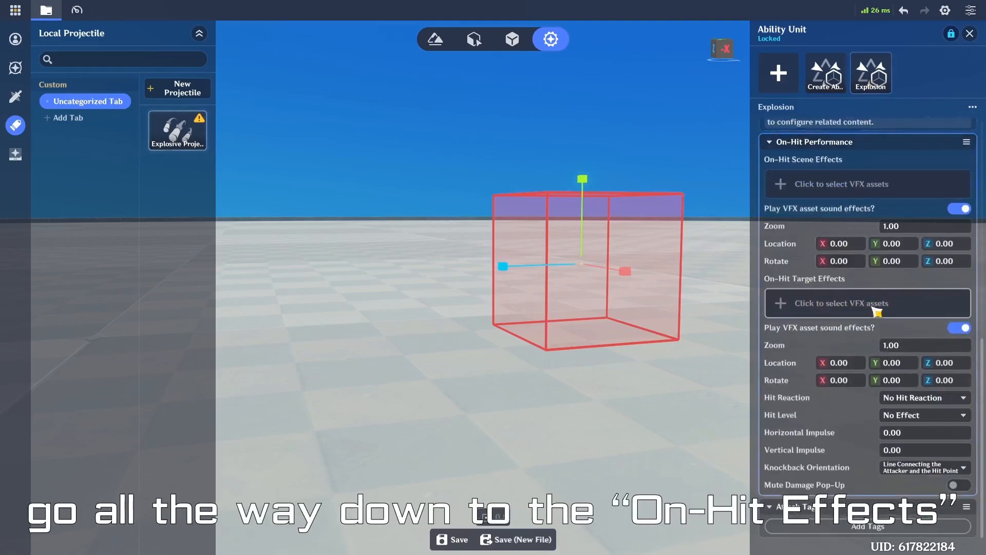
{"action": "left_click", "coordinate": [899, 311]}
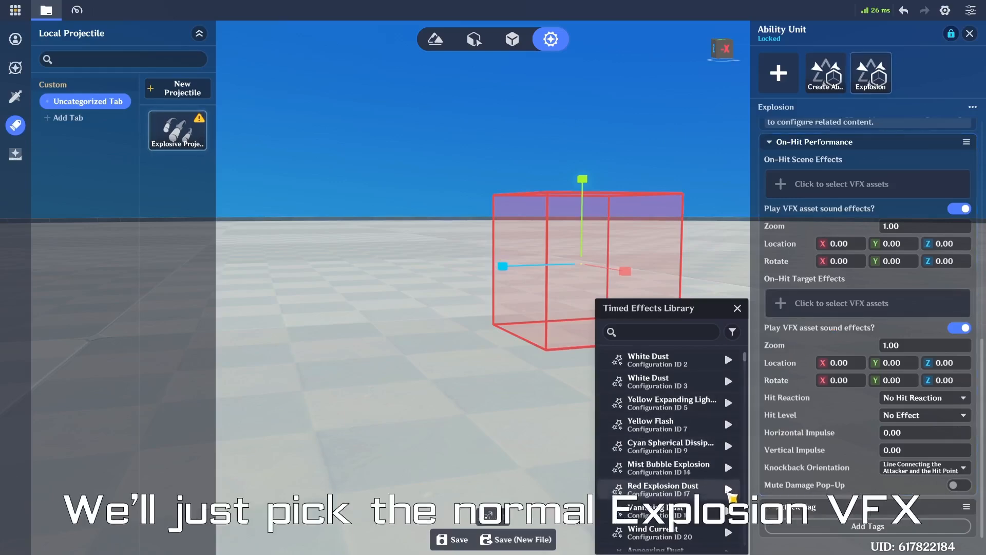
{"action": "left_click", "coordinate": [727, 489]}
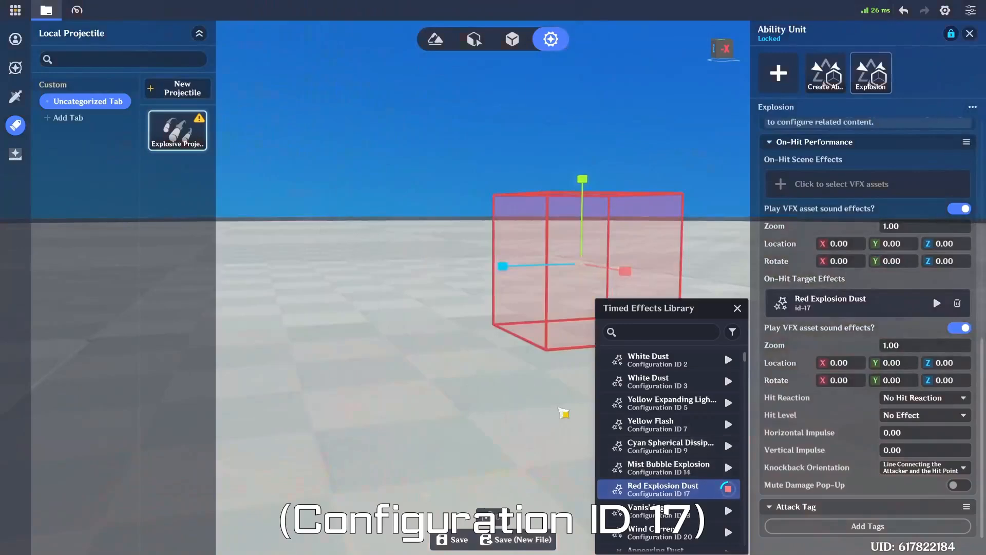
{"action": "left_click", "coordinate": [562, 406]}
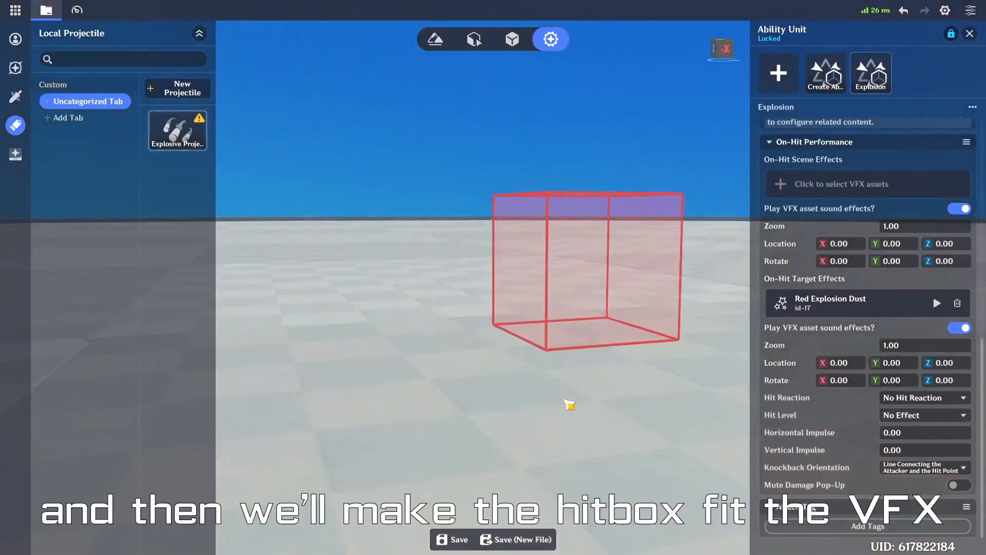
- Change the Explosion unit's hitbox shape to Sphere and set its radius to 2
{"action": "right_click_drag", "start_coordinate": [564, 402], "coordinate": [571, 472]}
{"action": "scroll", "coordinate": [568, 437], "scroll_direction": "down", "scroll_amount": 5}
{"action": "right_click_drag", "start_coordinate": [566, 405], "coordinate": [620, 461]}
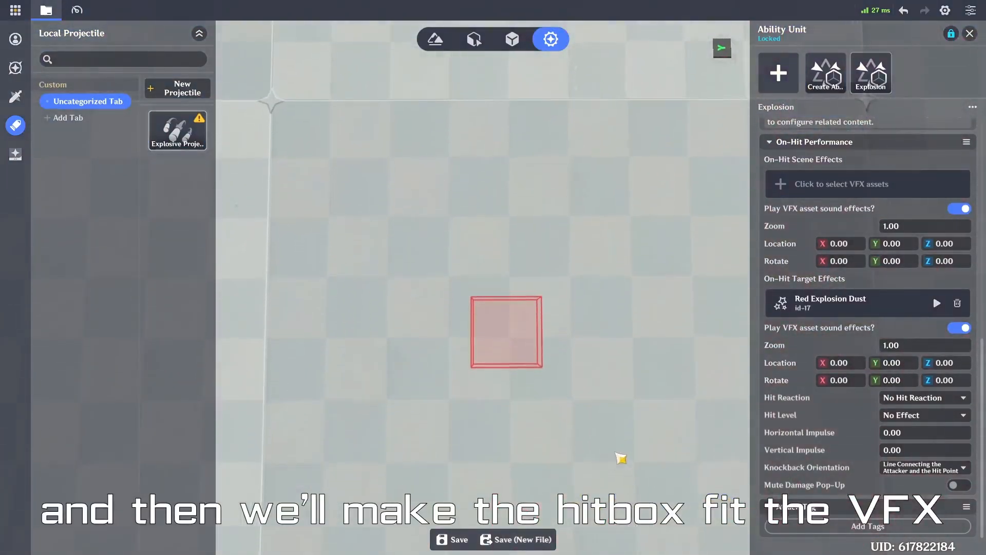
{"action": "left_click_drag", "start_coordinate": [886, 177], "coordinate": [764, 389]}
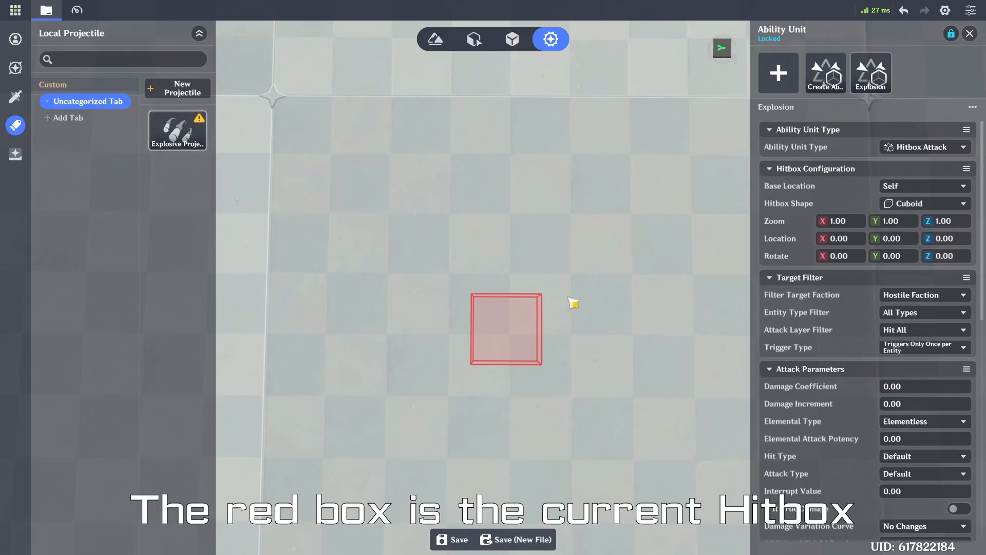
{"action": "left_click", "coordinate": [909, 205]}
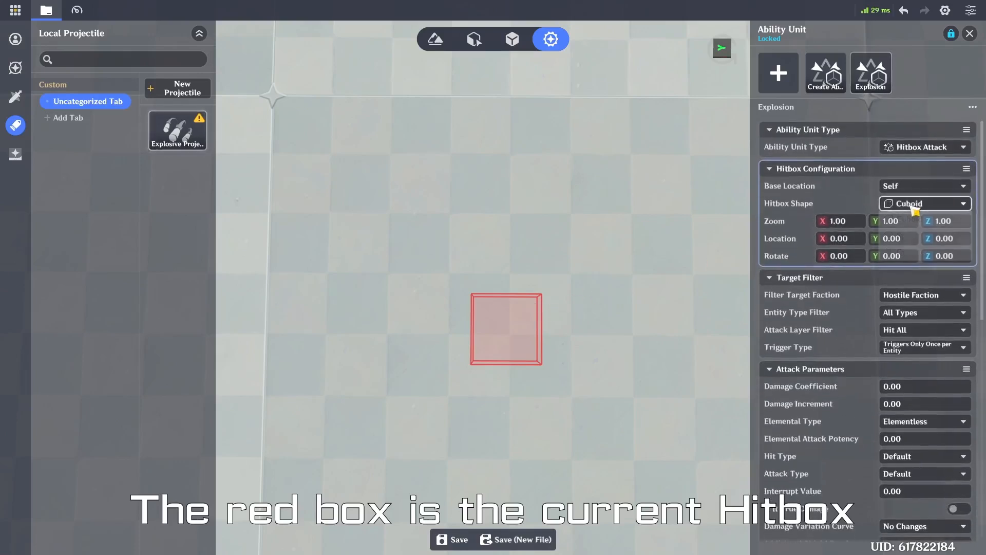
{"action": "left_click", "coordinate": [928, 237]}
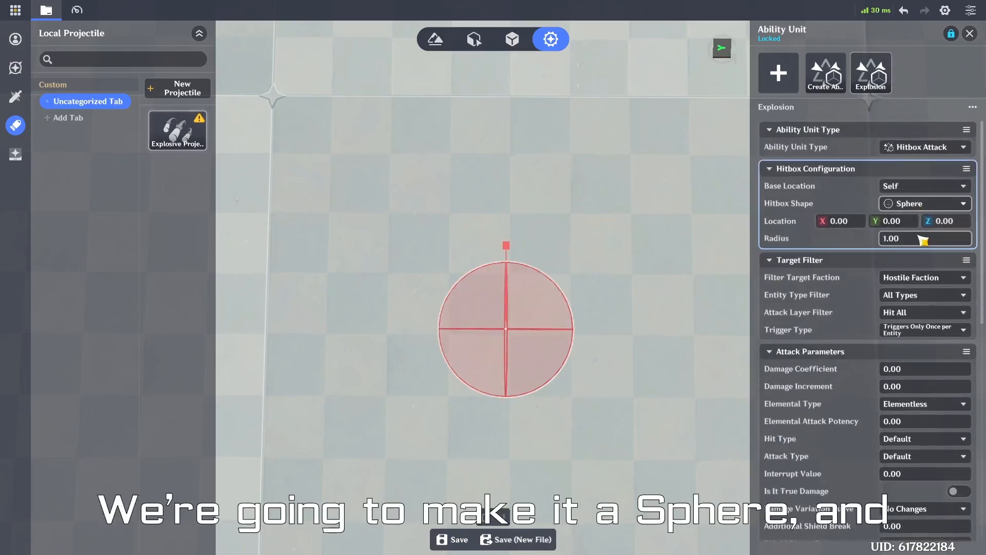
{"action": "left_click", "coordinate": [919, 237]}
{"action": "type", "text": "2"}
{"action": "key", "text": "Return"}
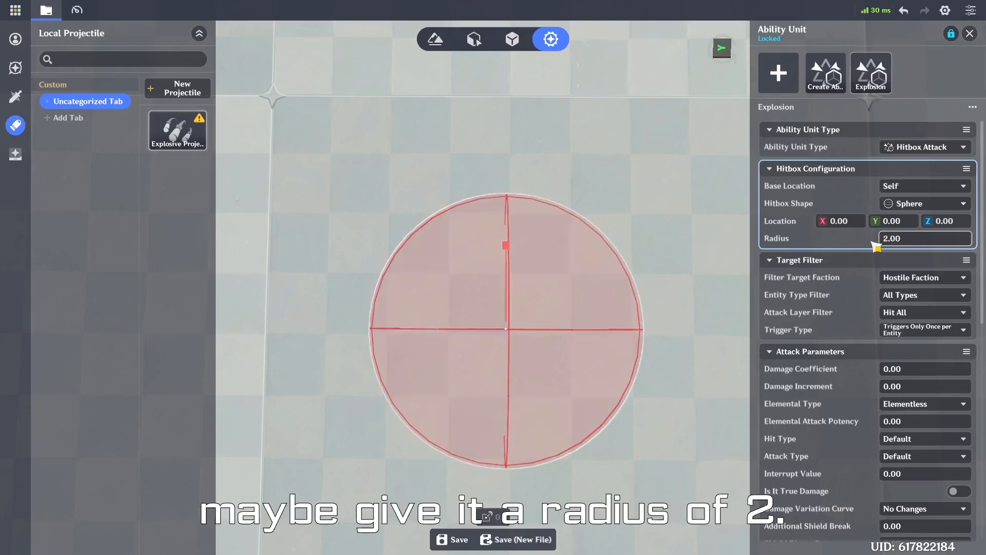
- Enlarge the Explosion hitbox radius to 3, playing the Red Explosion Dust effect before and after to compare sizes
{"action": "scroll", "coordinate": [842, 206], "scroll_direction": "down", "scroll_amount": 10}
{"action": "left_click", "coordinate": [937, 303]}
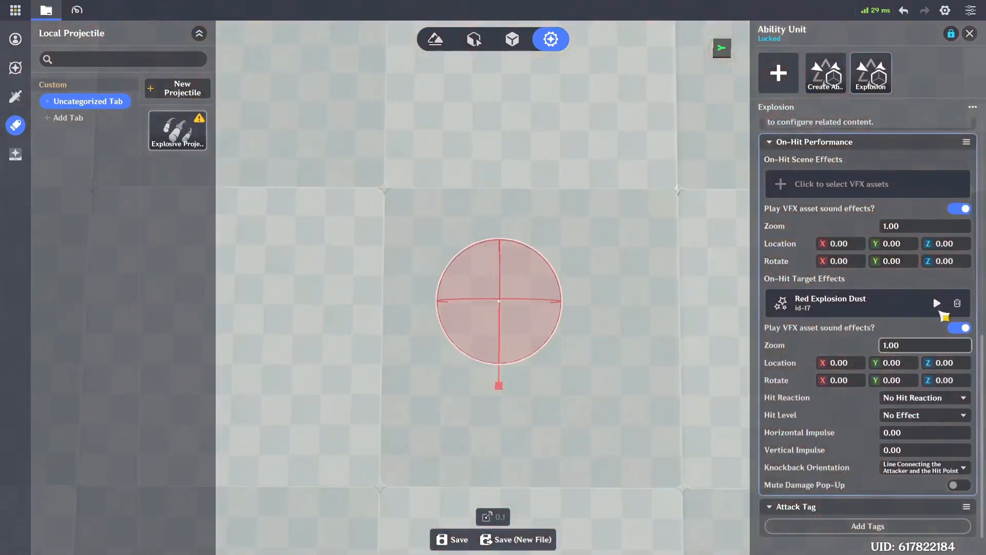
{"action": "left_click", "coordinate": [937, 304]}
{"action": "scroll", "coordinate": [925, 293], "scroll_direction": "up", "scroll_amount": 1}
{"action": "scroll", "coordinate": [912, 267], "scroll_direction": "up", "scroll_amount": 9}
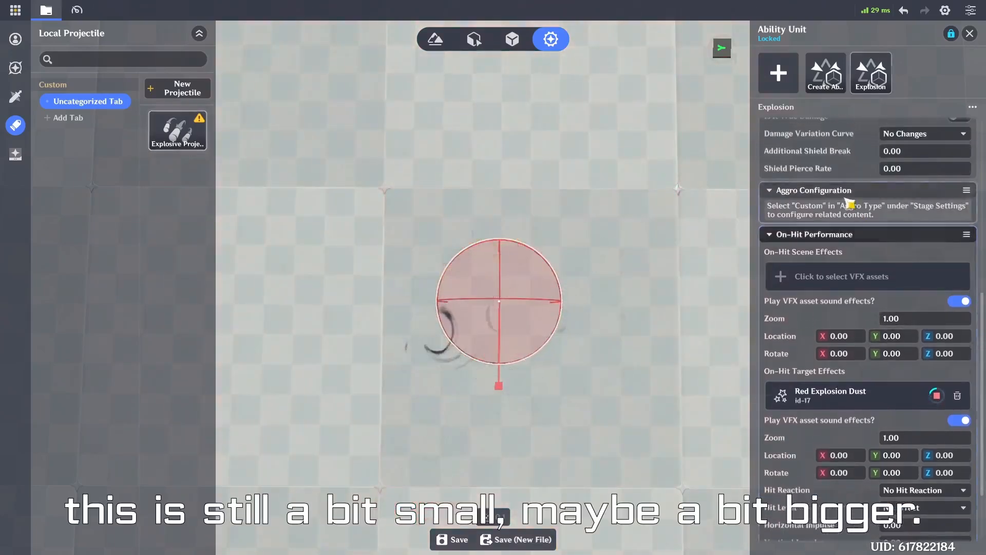
{"action": "key", "text": "Return"}
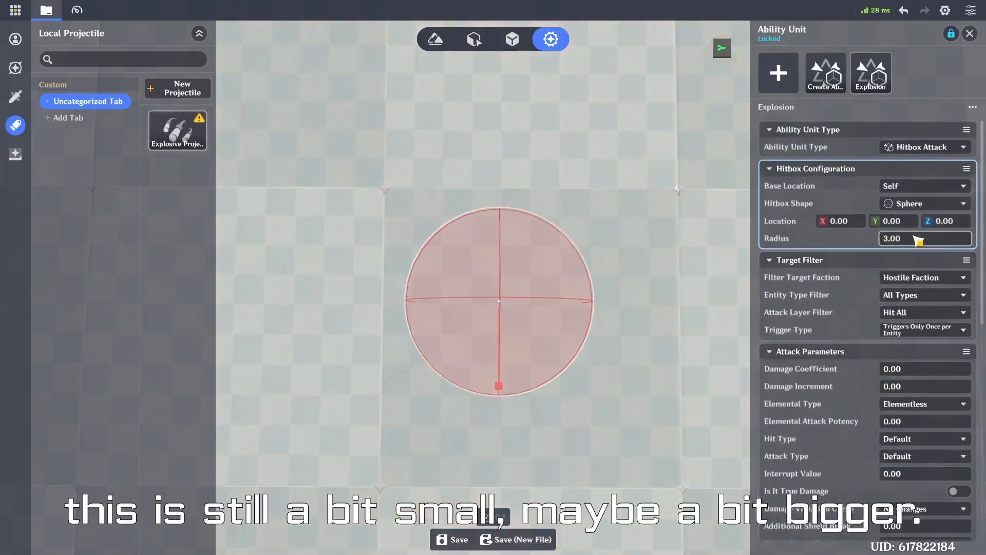
{"action": "scroll", "coordinate": [874, 308], "scroll_direction": "down", "scroll_amount": 10}
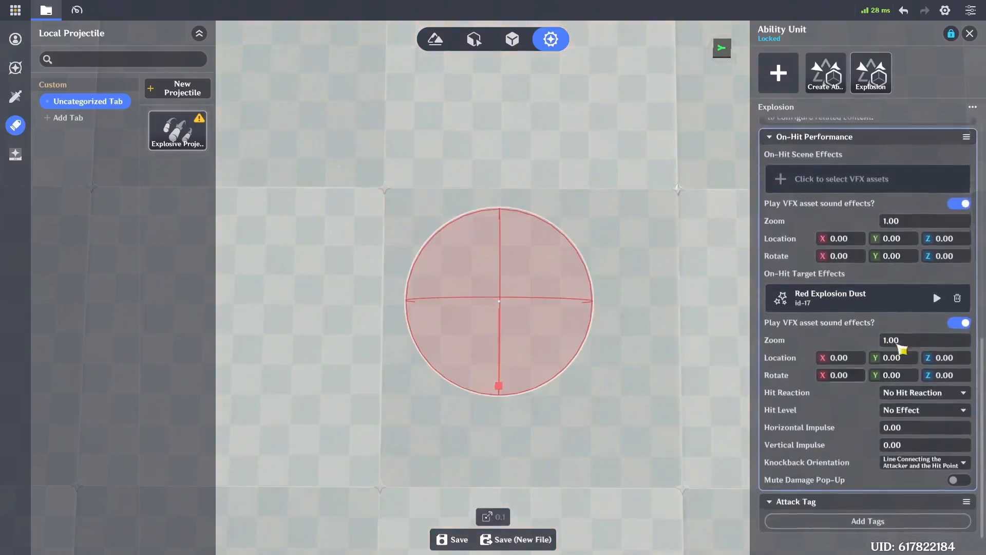
{"action": "left_click", "coordinate": [936, 303]}
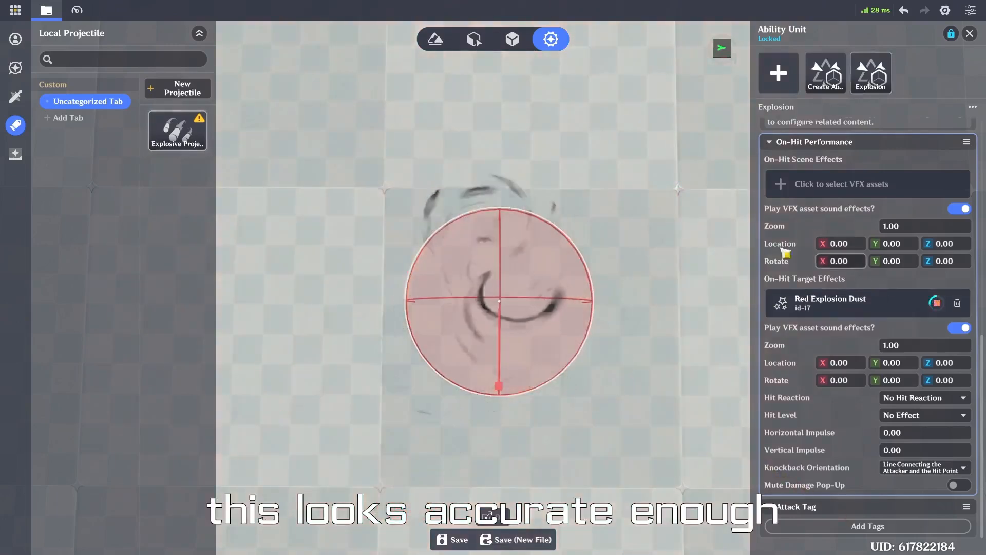
- In the Explosion unit's attack parameters, set the Damage Coefficient to 100 and the Interrupt Value to 9999
{"action": "scroll", "coordinate": [805, 241], "scroll_direction": "up", "scroll_amount": 3}
{"action": "scroll", "coordinate": [804, 322], "scroll_direction": "up", "scroll_amount": 10}
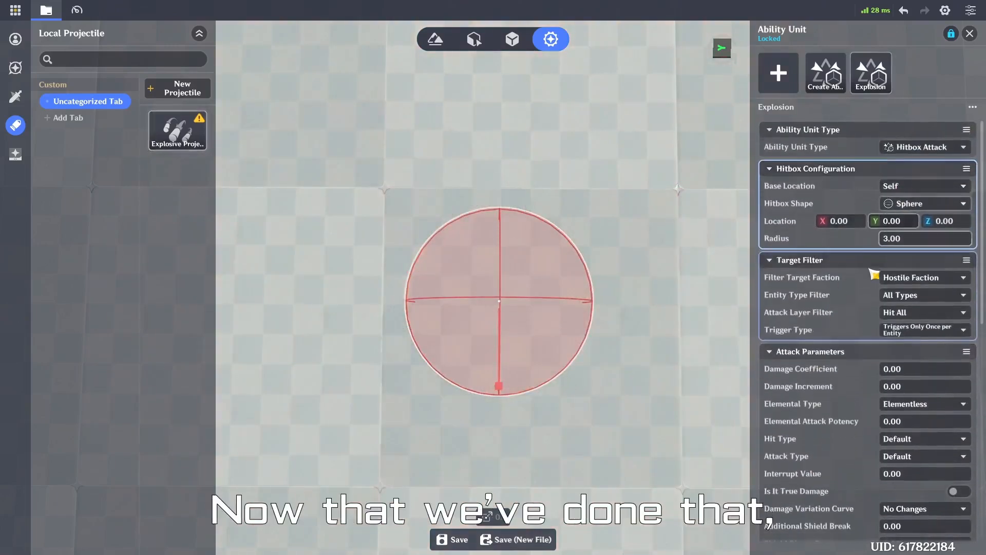
{"action": "scroll", "coordinate": [822, 226], "scroll_direction": "down", "scroll_amount": 3}
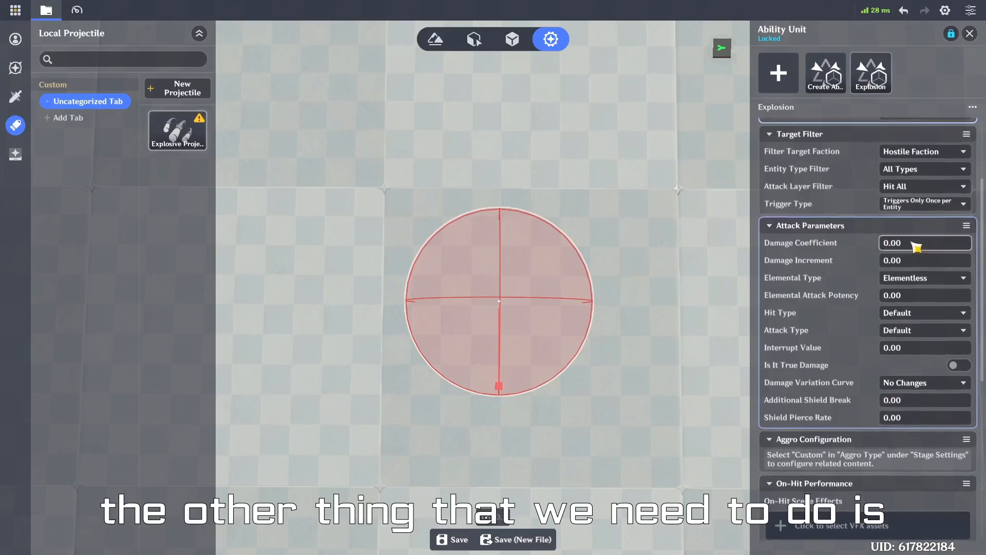
{"action": "left_click", "coordinate": [896, 247]}
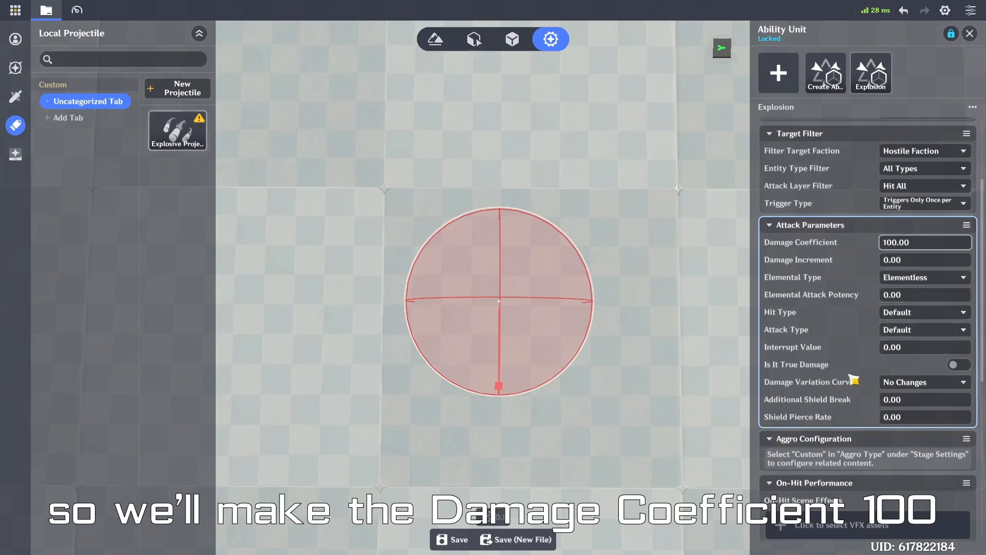
{"action": "scroll", "coordinate": [914, 283], "scroll_direction": "down", "scroll_amount": 1}
{"action": "left_click", "coordinate": [913, 320]}
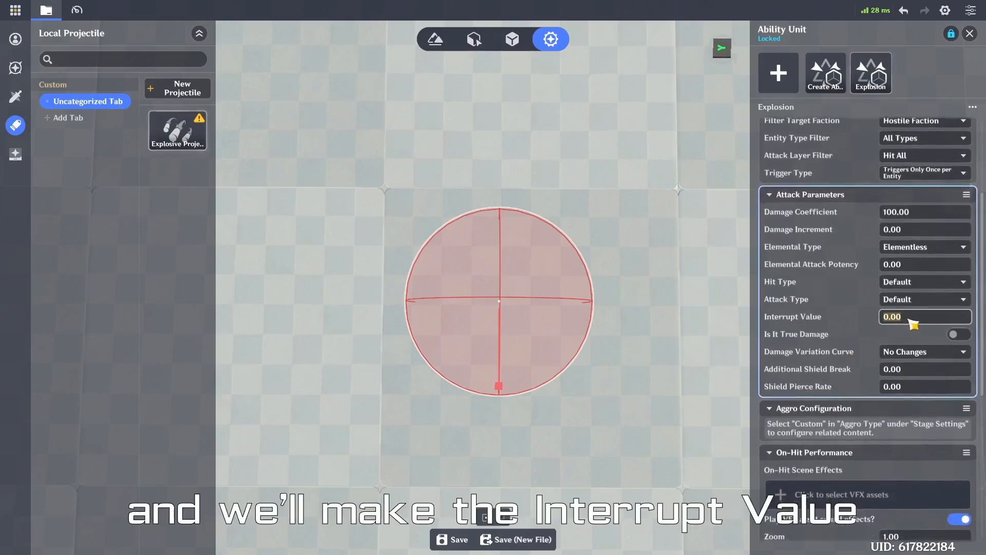
{"action": "type", "text": "9999999"}
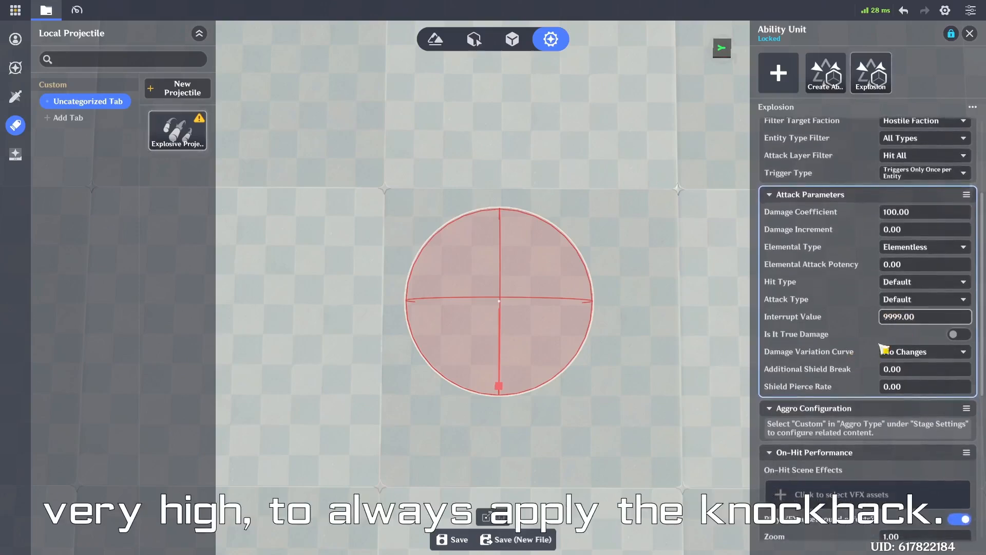
- In the Explosion unit's On-Hit Performance settings, set the Hit Reaction to Custom and the Hit Level to Launch
{"action": "scroll", "coordinate": [873, 334], "scroll_direction": "down", "scroll_amount": 1}
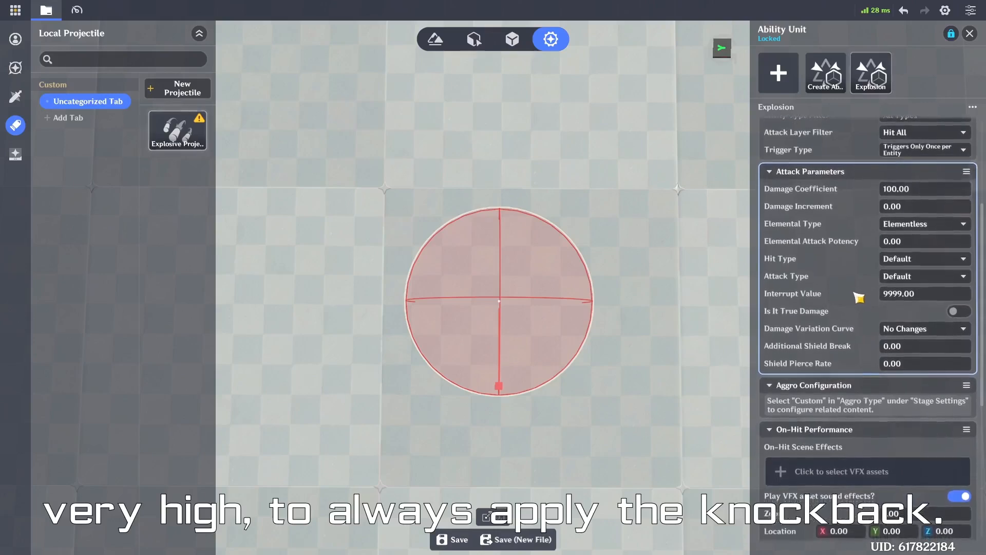
{"action": "scroll", "coordinate": [824, 368], "scroll_direction": "down", "scroll_amount": 4}
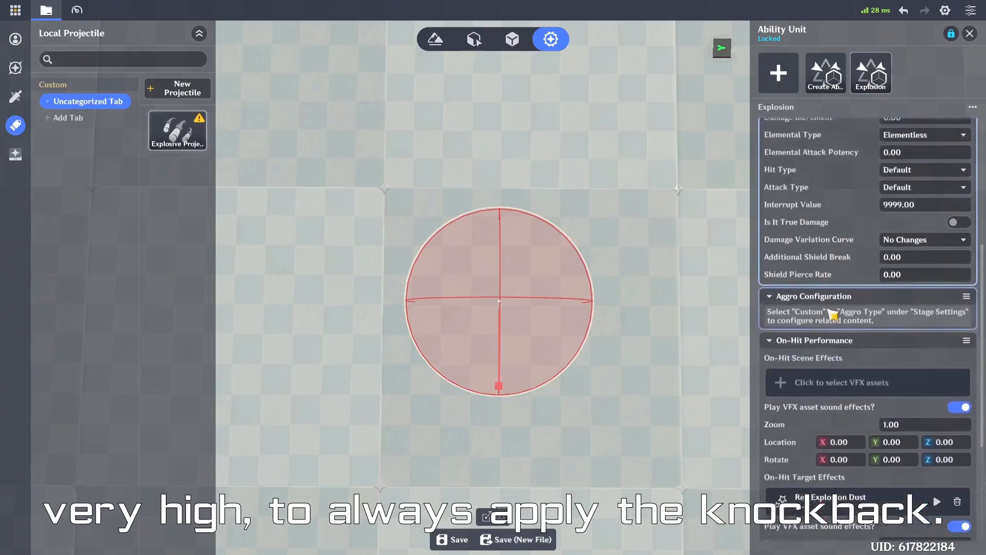
{"action": "scroll", "coordinate": [832, 315], "scroll_direction": "down", "scroll_amount": 9}
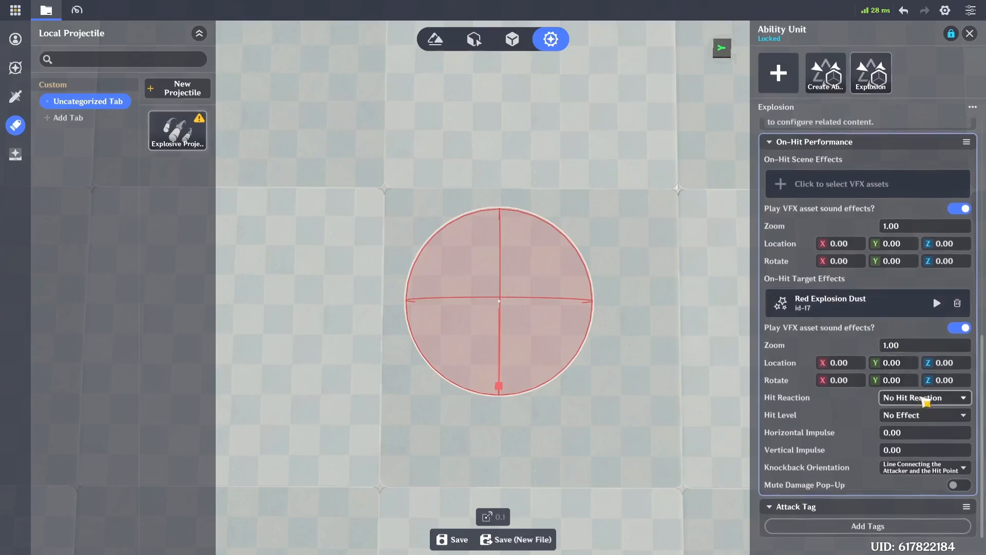
{"action": "left_click", "coordinate": [925, 401]}
{"action": "left_click", "coordinate": [912, 415]}
{"action": "left_click", "coordinate": [909, 400]}
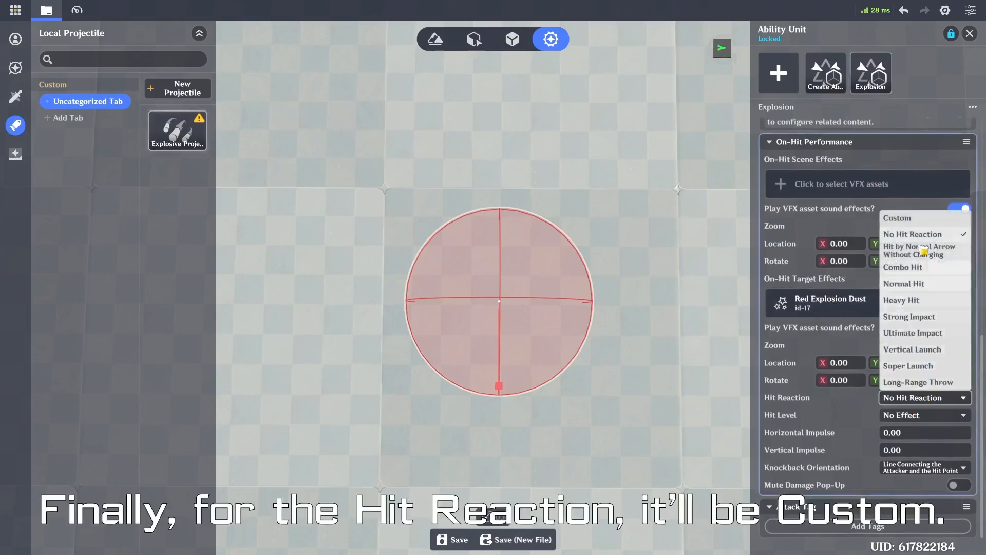
{"action": "left_click", "coordinate": [916, 220]}
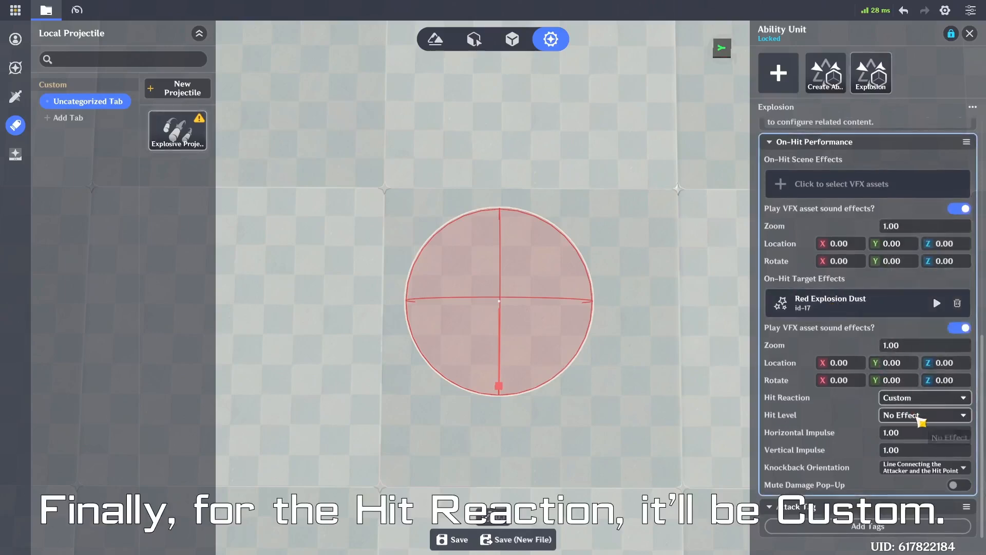
{"action": "left_click", "coordinate": [917, 418]}
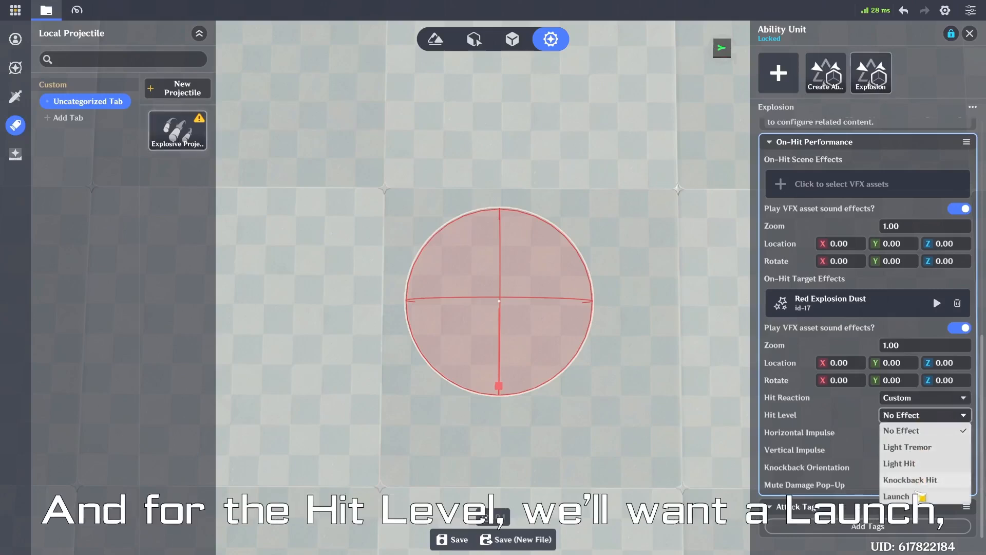
{"action": "left_click", "coordinate": [917, 497]}
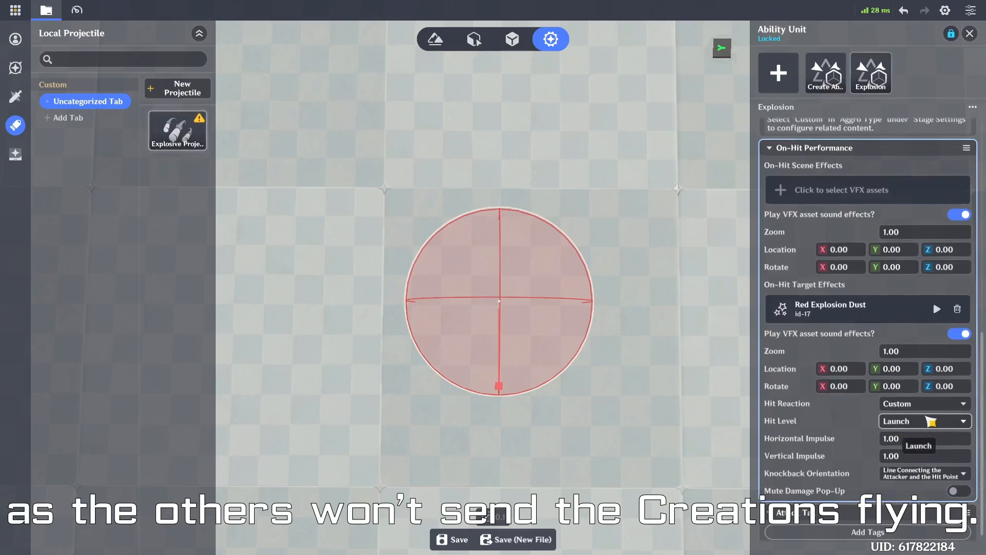
- Set both the Horizontal Impulse and the Vertical Impulse of the Explosion unit to 500
{"action": "left_click", "coordinate": [919, 439]}
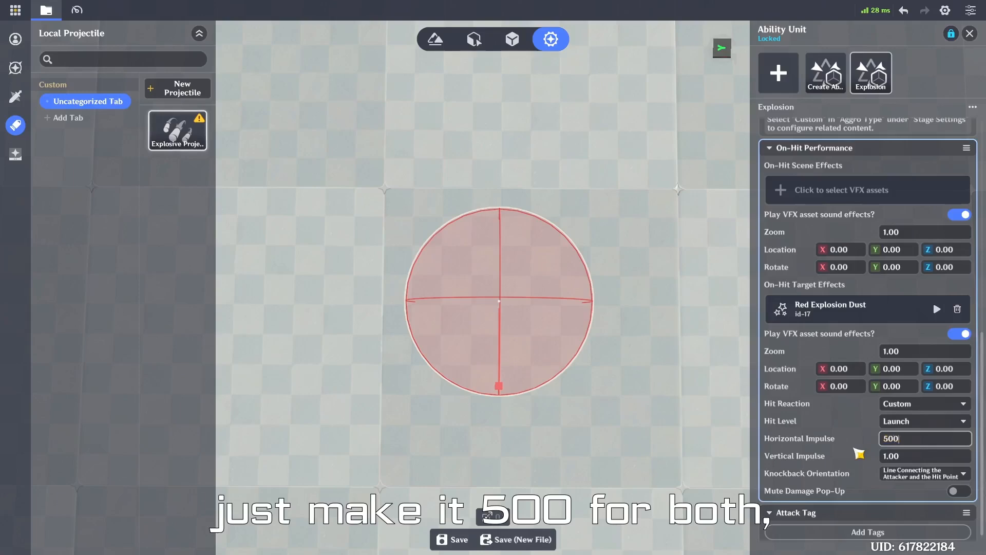
{"action": "type", "text": "500"}
{"action": "left_click", "coordinate": [900, 456]}
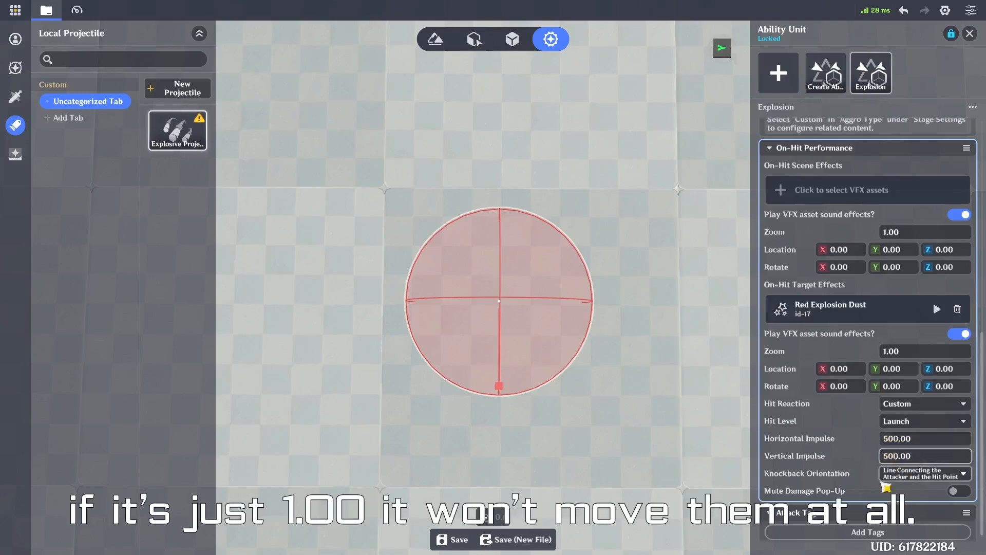
- Change the other, still unnamed ability unit's type to Destroy Self with a Delay Time of 0 s
{"action": "scroll", "coordinate": [814, 437], "scroll_direction": "up", "scroll_amount": 3}
{"action": "scroll", "coordinate": [814, 437], "scroll_direction": "up", "scroll_amount": 8}
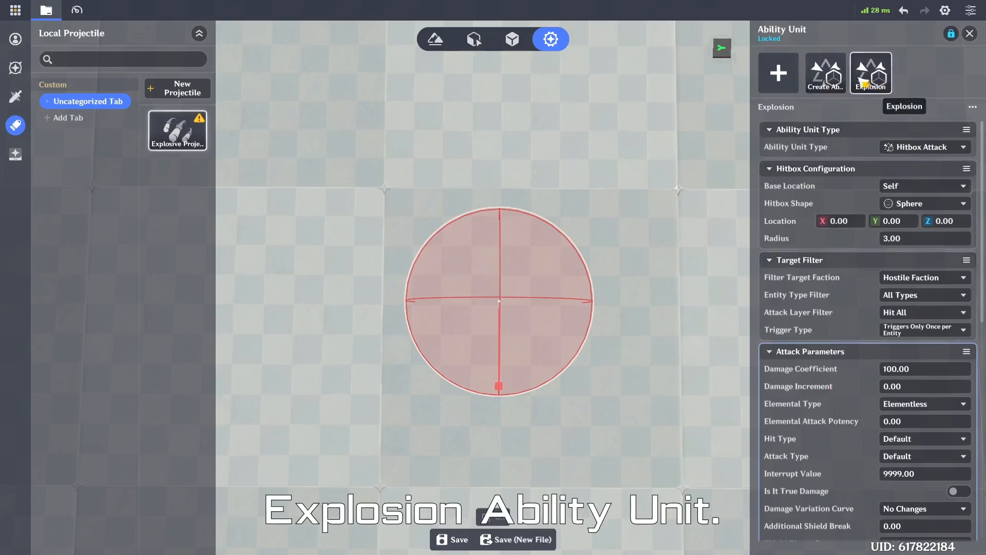
{"action": "left_click", "coordinate": [826, 75]}
{"action": "left_click", "coordinate": [924, 147]}
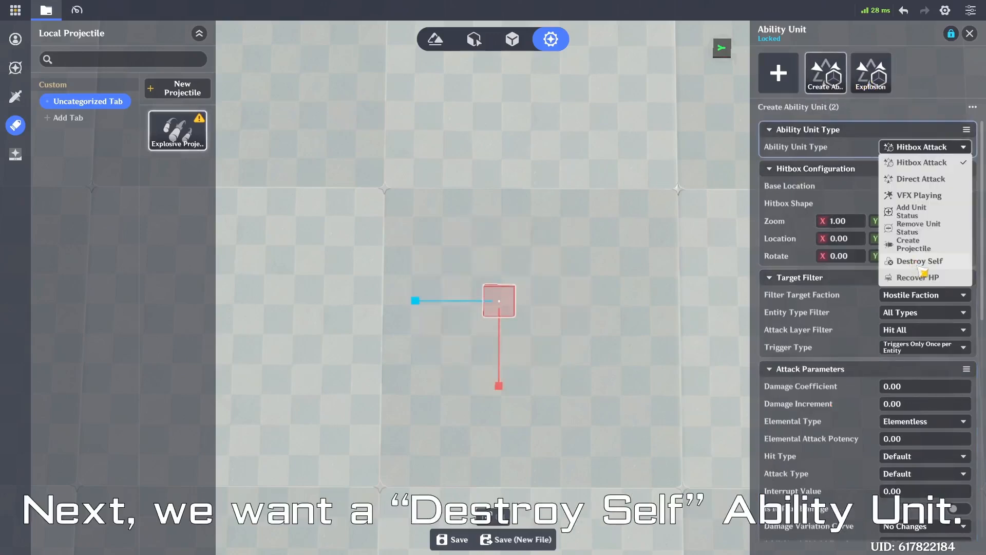
{"action": "left_click", "coordinate": [920, 262]}
{"action": "left_click", "coordinate": [912, 186]}
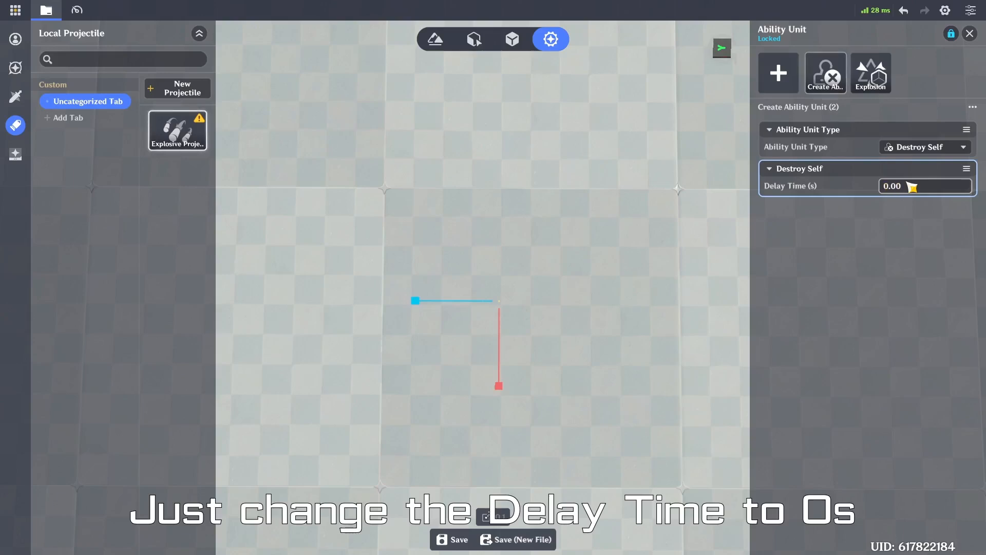
{"action": "key", "text": "Return"}
- Rename the ability unit "Create Ability Unit (2)" as "Destroy Self"
{"action": "left_click", "coordinate": [973, 107]}
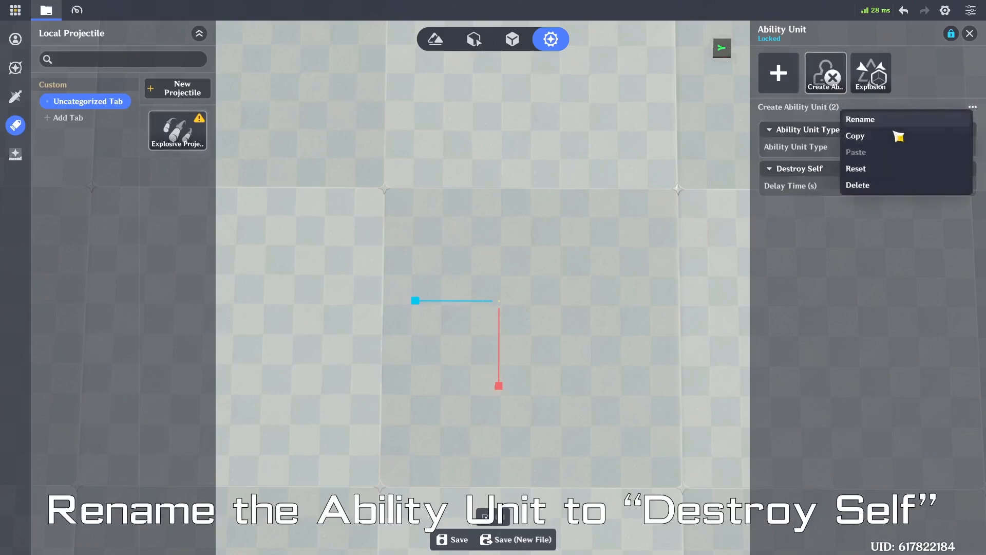
{"action": "left_click", "coordinate": [897, 123]}
{"action": "type", "text": "Destroy Self"}
{"action": "key", "text": "Return"}
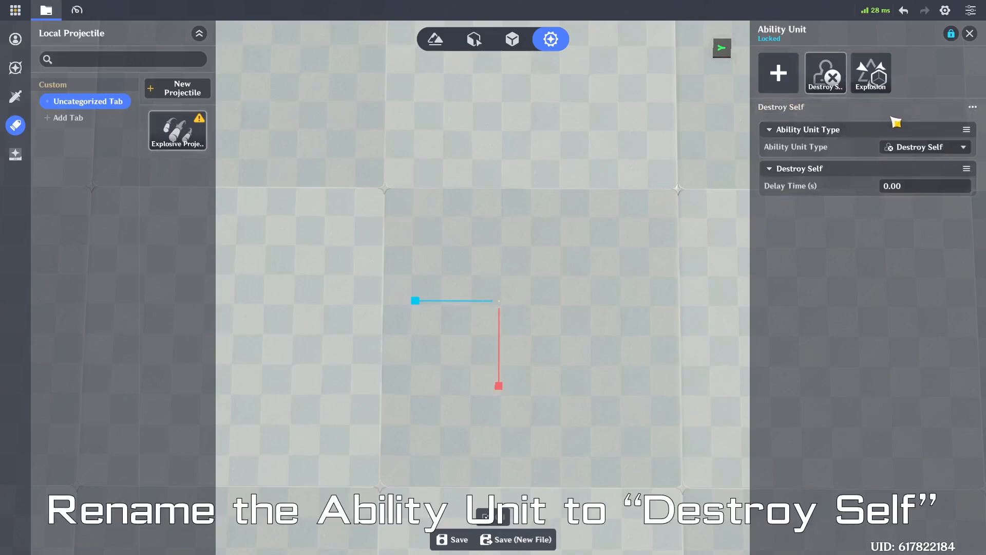
- Add Explosion first and Destroy Self second as the units executed by the projectile's On-Hit Detection, and save the projectile
{"action": "left_click", "coordinate": [969, 33]}
{"action": "left_click", "coordinate": [868, 84]}
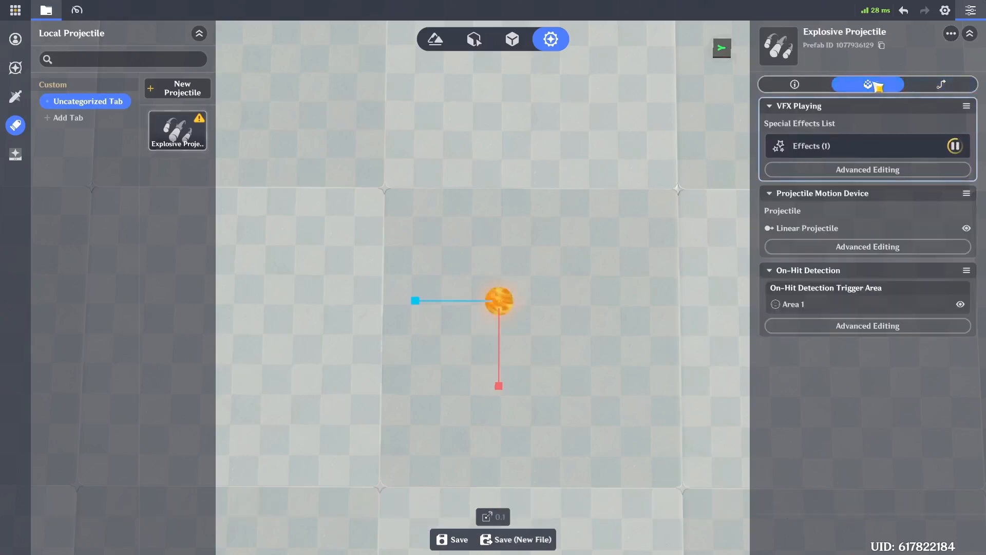
{"action": "left_click", "coordinate": [839, 327]}
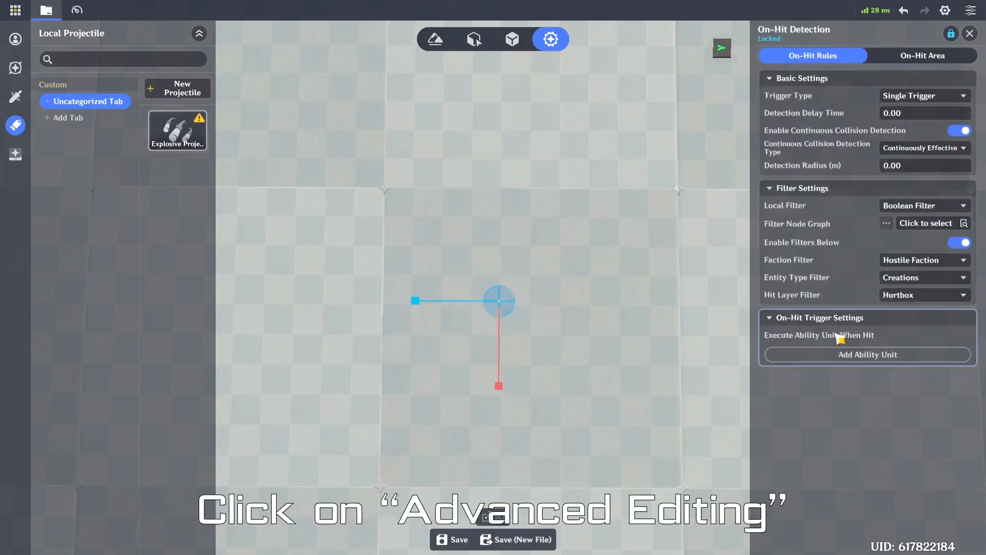
{"action": "left_click", "coordinate": [865, 361]}
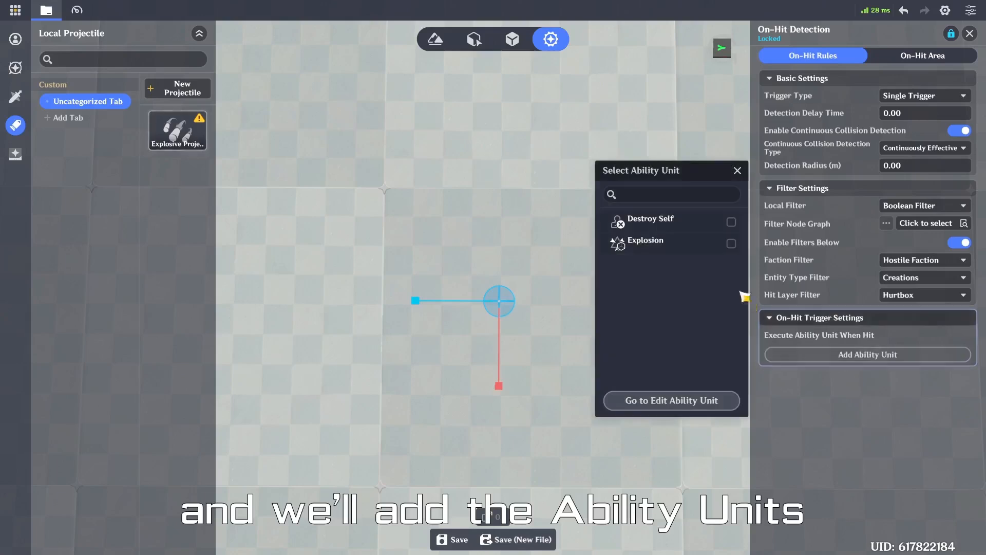
{"action": "left_click", "coordinate": [732, 243]}
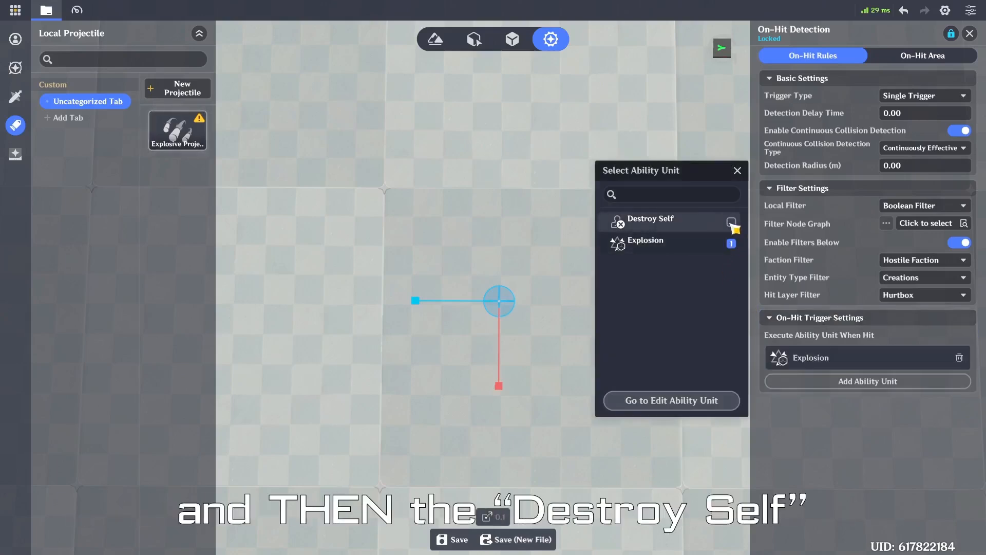
{"action": "left_click", "coordinate": [732, 222]}
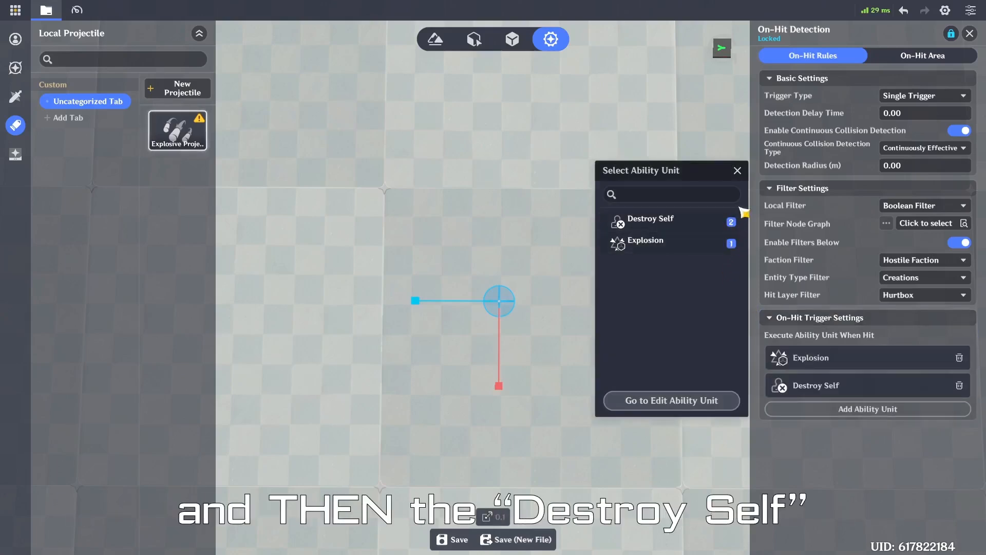
{"action": "left_click", "coordinate": [738, 171]}
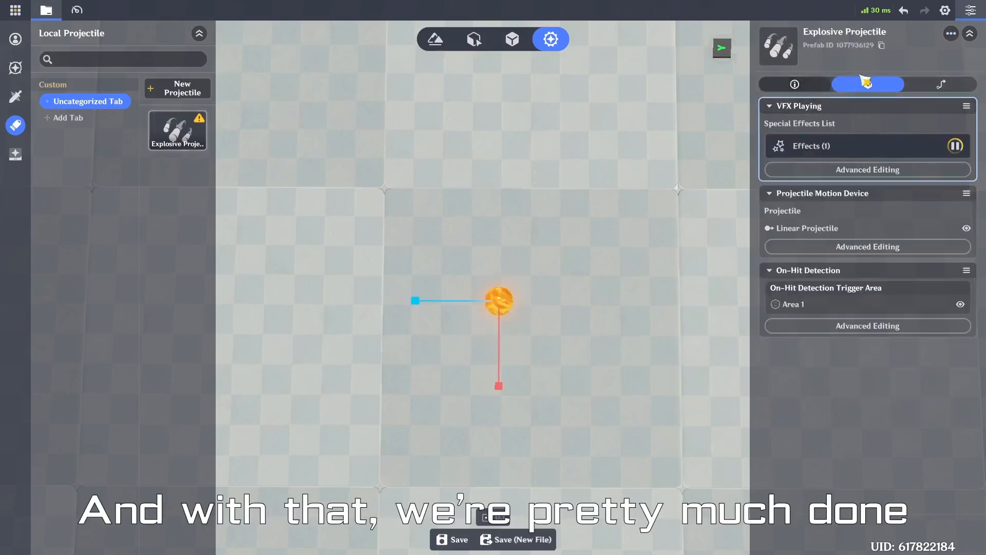
{"action": "left_click", "coordinate": [804, 83]}
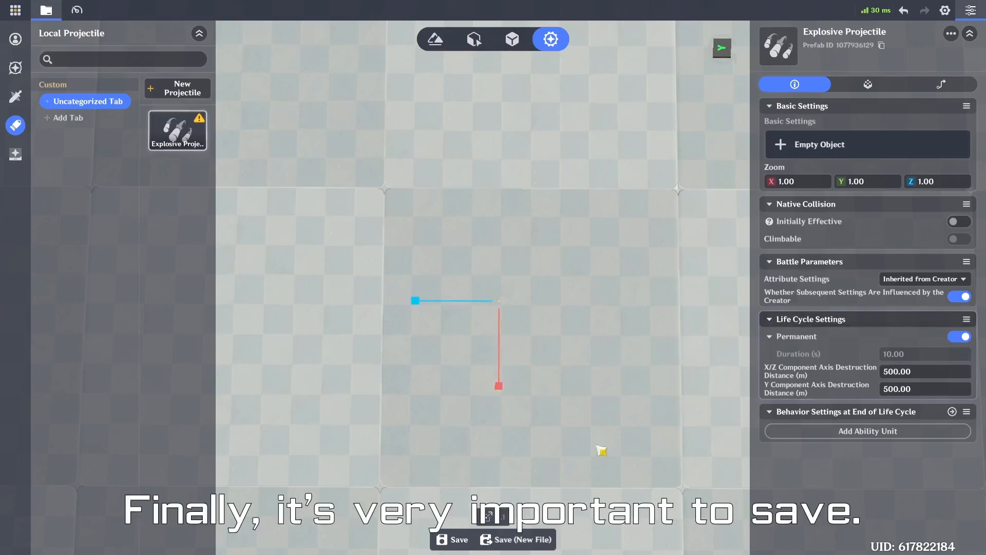
{"action": "left_click", "coordinate": [458, 539]}
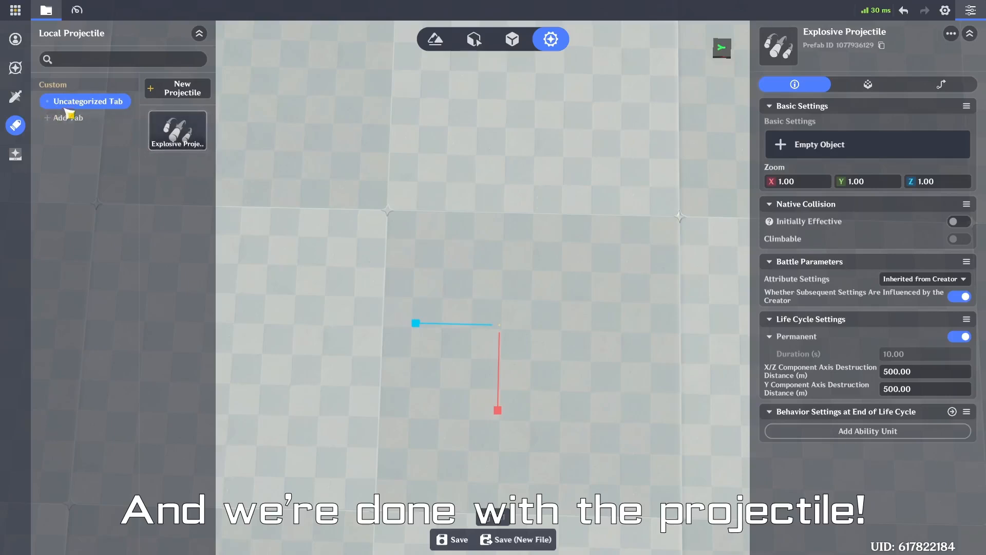
- Add a custom attachment point named "Shooting" to the character of the Default Template in the Player settings
{"action": "left_click", "coordinate": [16, 40]}
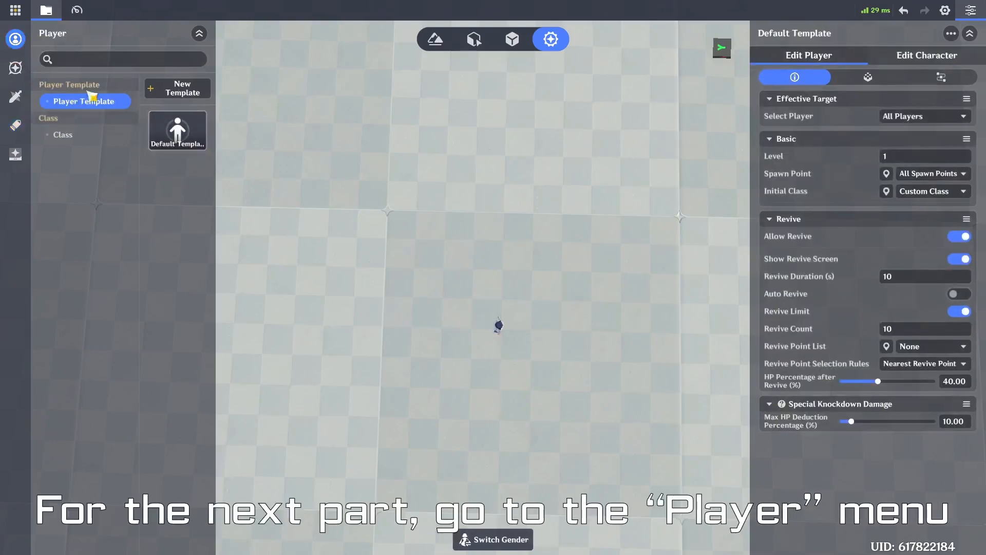
{"action": "left_click", "coordinate": [919, 57]}
{"action": "left_click", "coordinate": [896, 78]}
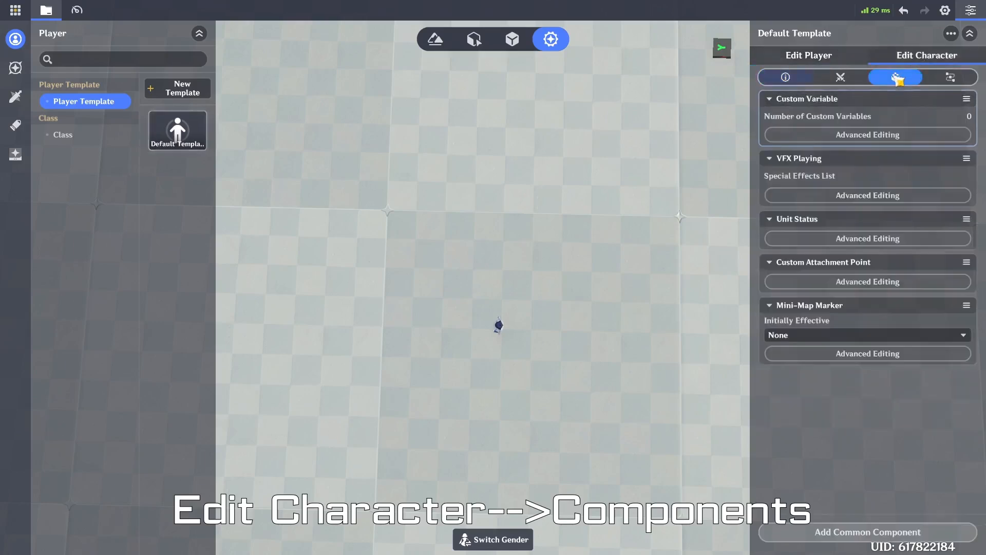
{"action": "left_click", "coordinate": [862, 288]}
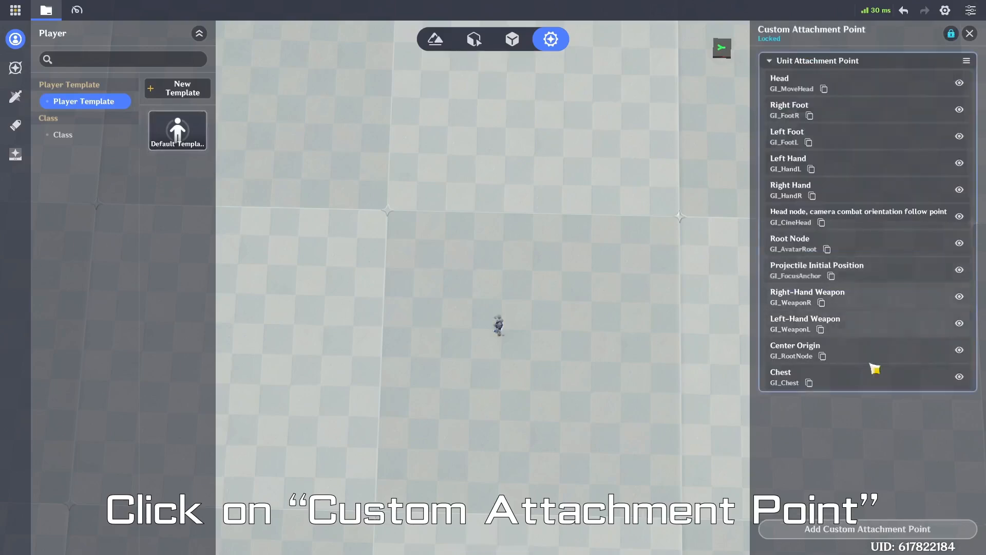
{"action": "left_click", "coordinate": [863, 534]}
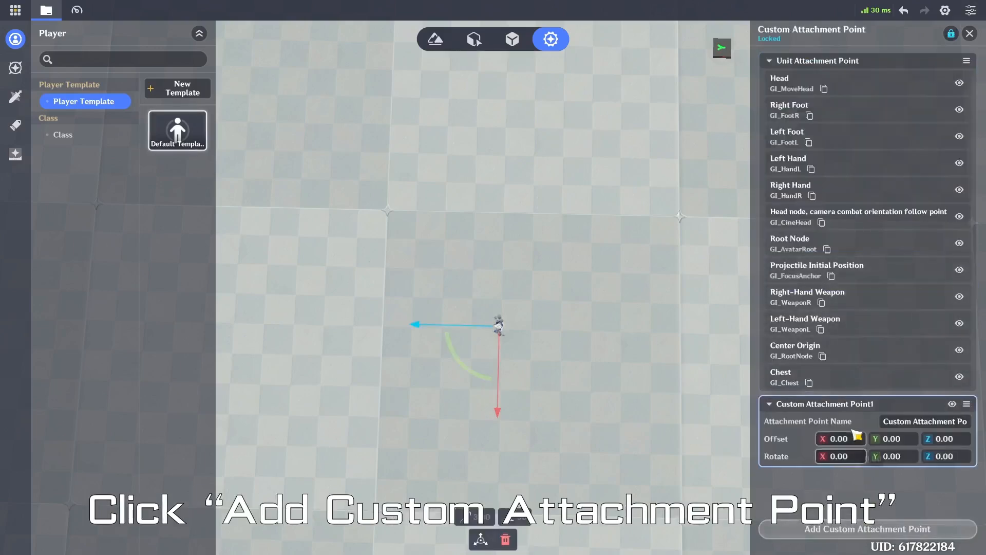
{"action": "left_click", "coordinate": [927, 421]}
{"action": "type", "text": "Shooting"}
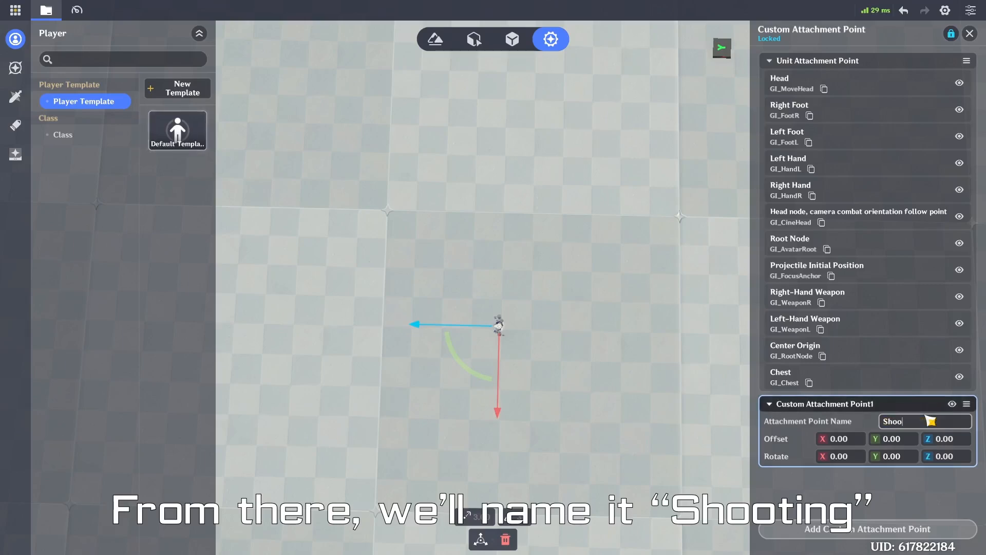
{"action": "key", "text": "Return"}
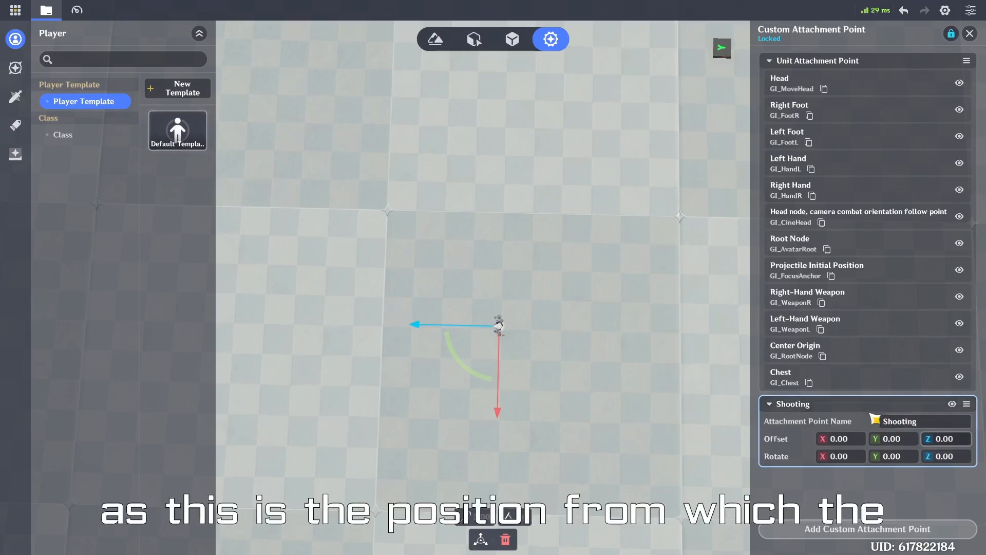
- Set the Shooting attachment point's offset to Y 1 and Z 0.5, and close the attachment point settings
{"action": "scroll", "coordinate": [516, 351], "scroll_direction": "up", "scroll_amount": 3}
{"action": "scroll", "coordinate": [520, 349], "scroll_direction": "up", "scroll_amount": 5}
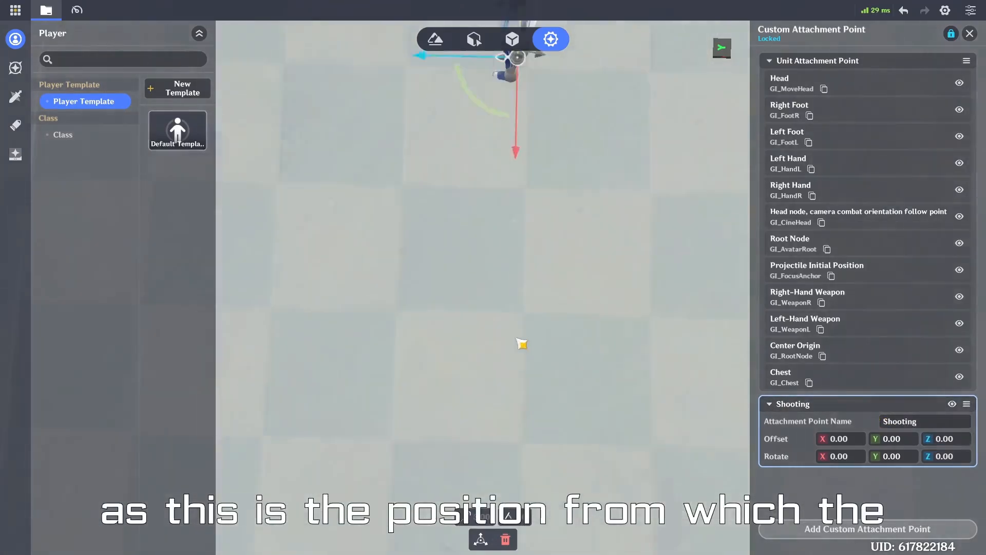
{"action": "right_click_drag", "start_coordinate": [522, 344], "coordinate": [598, 310]}
{"action": "left_click", "coordinate": [888, 439]}
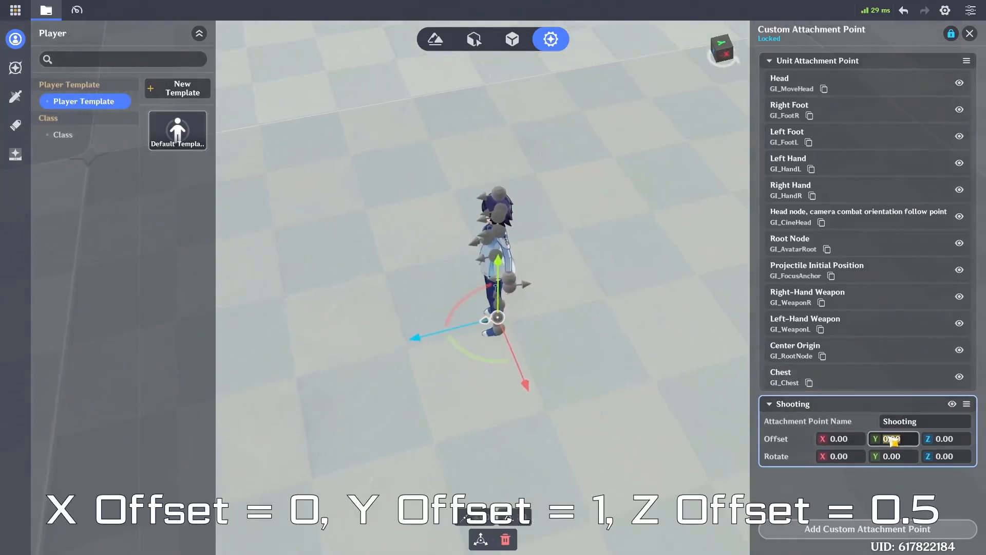
{"action": "type", "text": "1"}
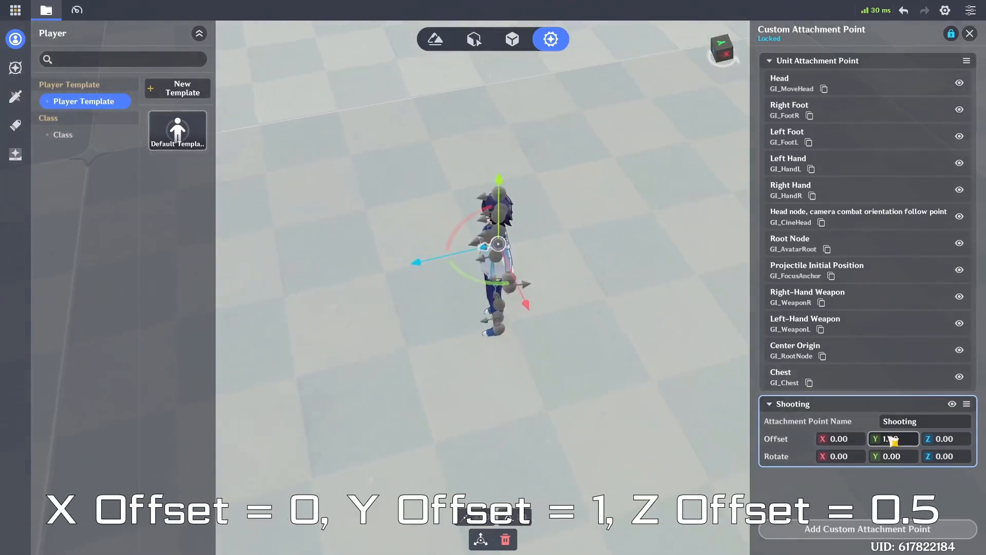
{"action": "key", "text": "Return"}
{"action": "left_click", "coordinate": [952, 440]}
{"action": "left_click", "coordinate": [954, 441]}
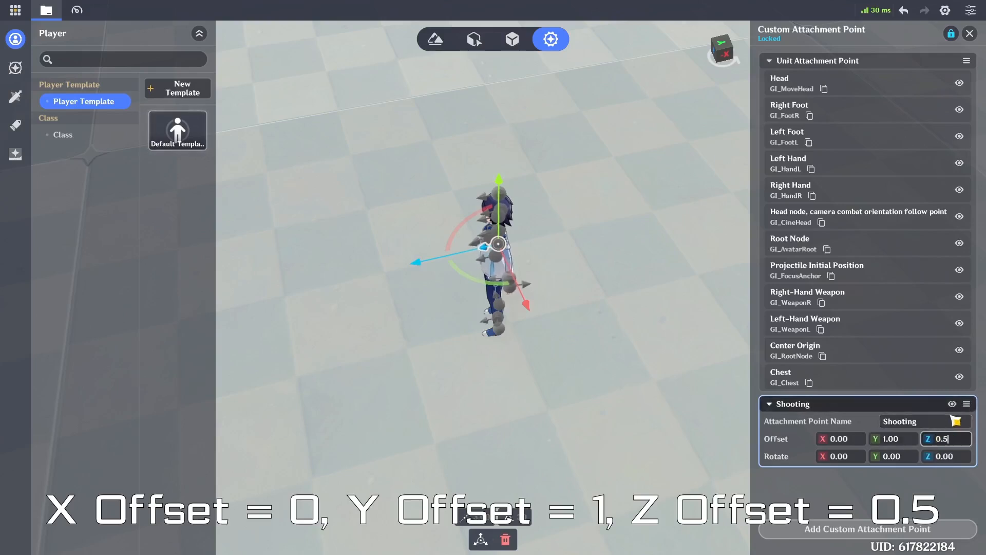
{"action": "type", "text": "0.5"}
{"action": "key", "text": "Return"}
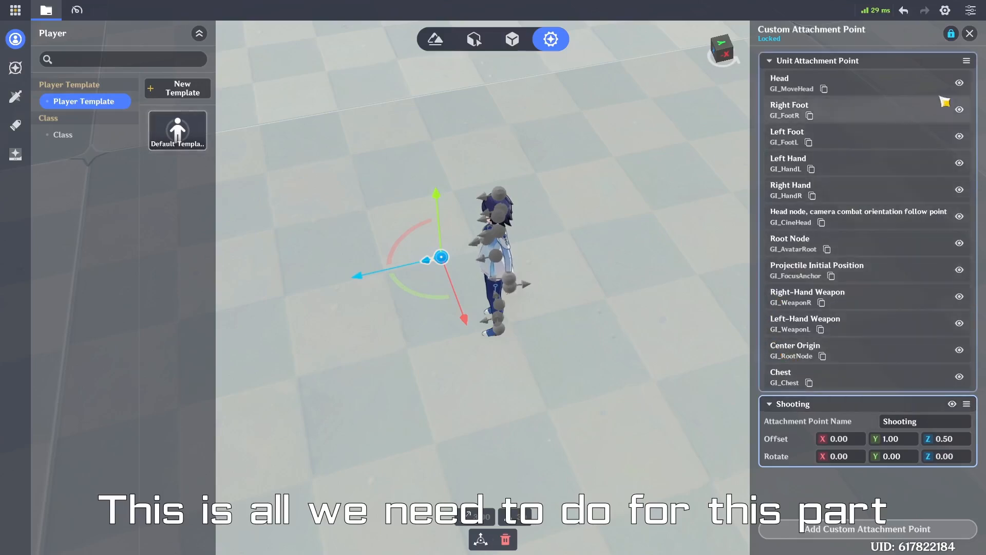
{"action": "left_click", "coordinate": [969, 34]}
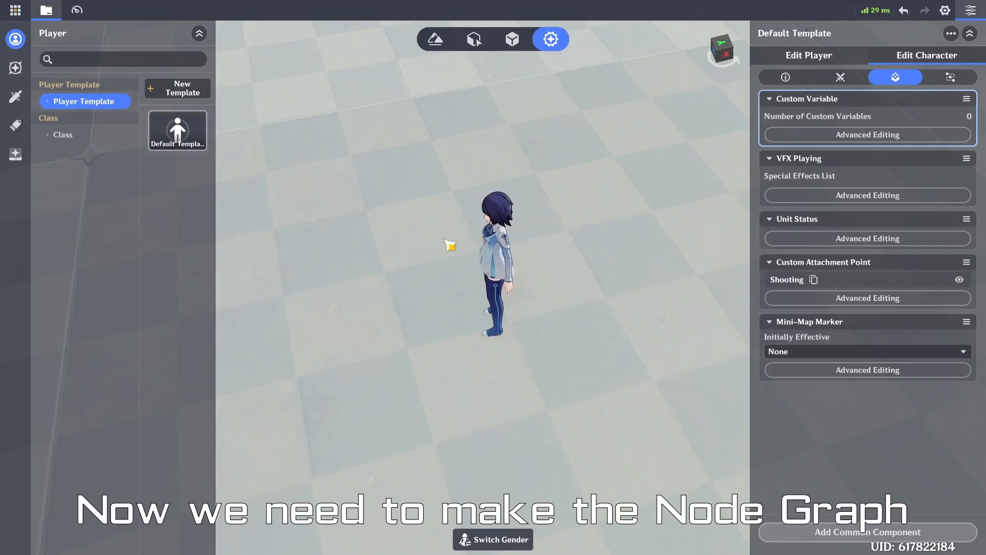
{"action": "right_click_drag", "start_coordinate": [436, 241], "coordinate": [423, 211]}
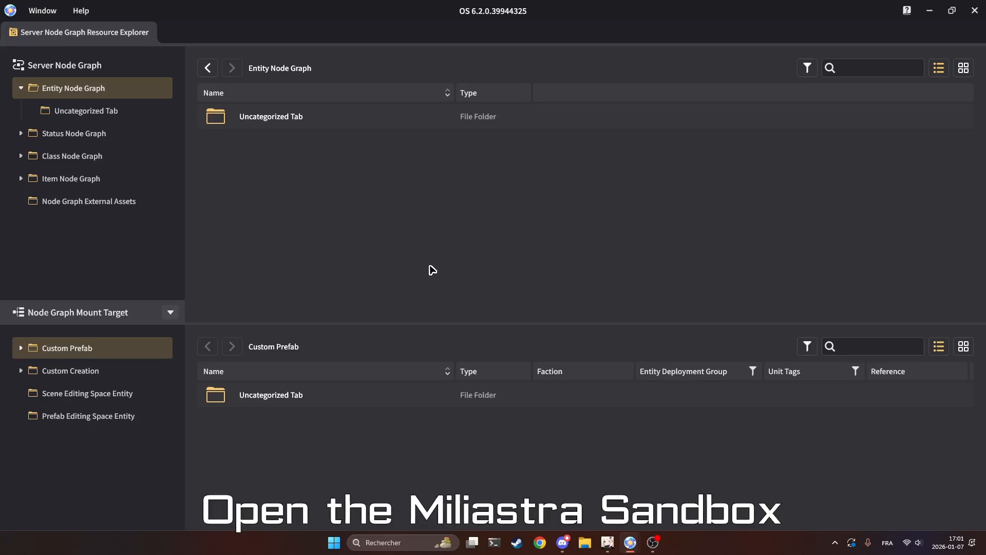
- Create a new skill node graph in the Uncategorized Tab of the client Skill Node Graph resources
{"action": "left_click", "coordinate": [52, 12]}
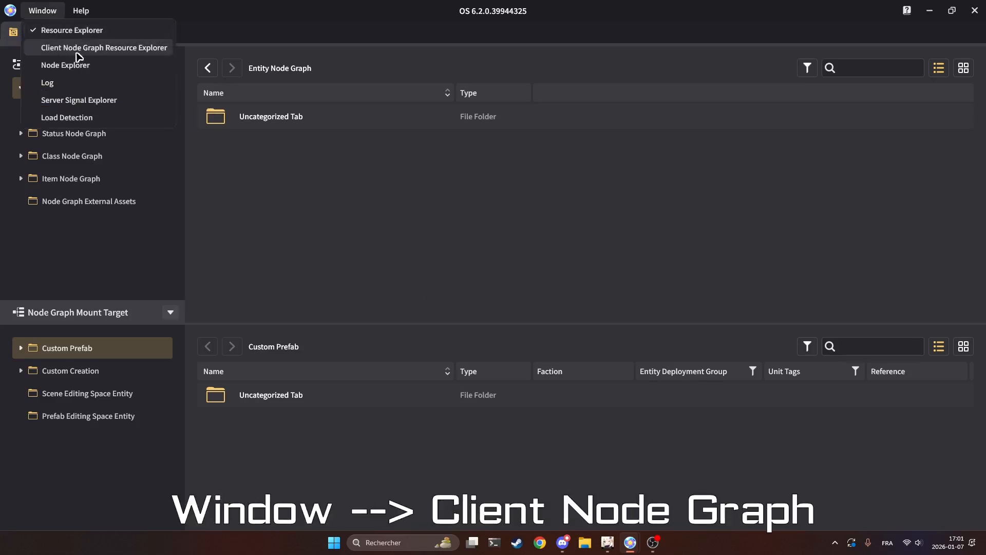
{"action": "left_click", "coordinate": [116, 48]}
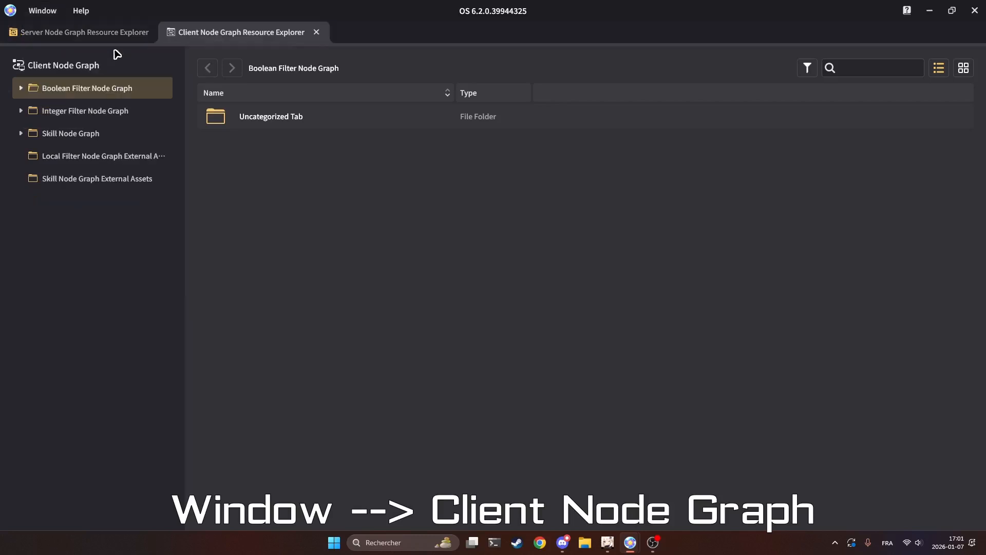
{"action": "left_click", "coordinate": [32, 136]}
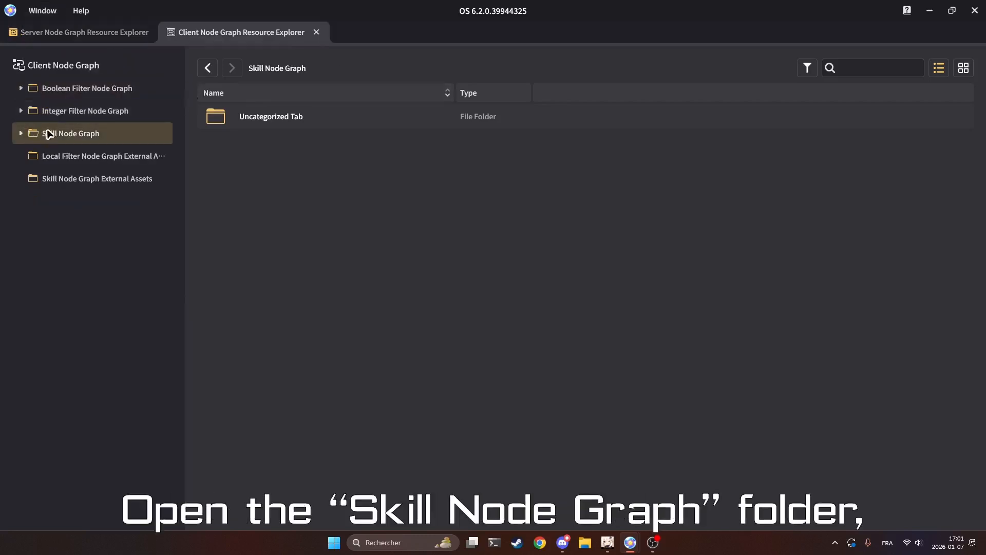
{"action": "double_click", "coordinate": [258, 115]}
{"action": "right_click", "coordinate": [345, 157]}
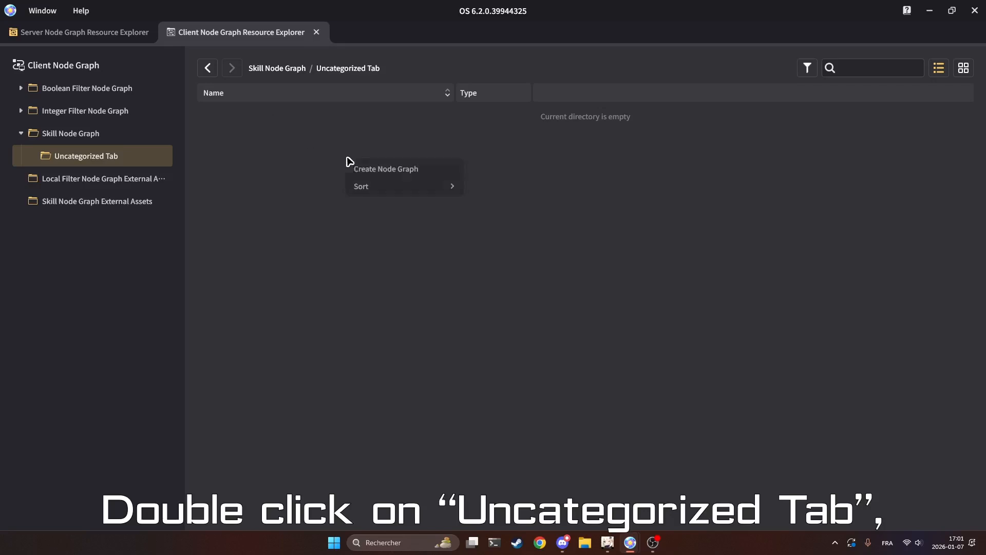
{"action": "left_click", "coordinate": [378, 170]}
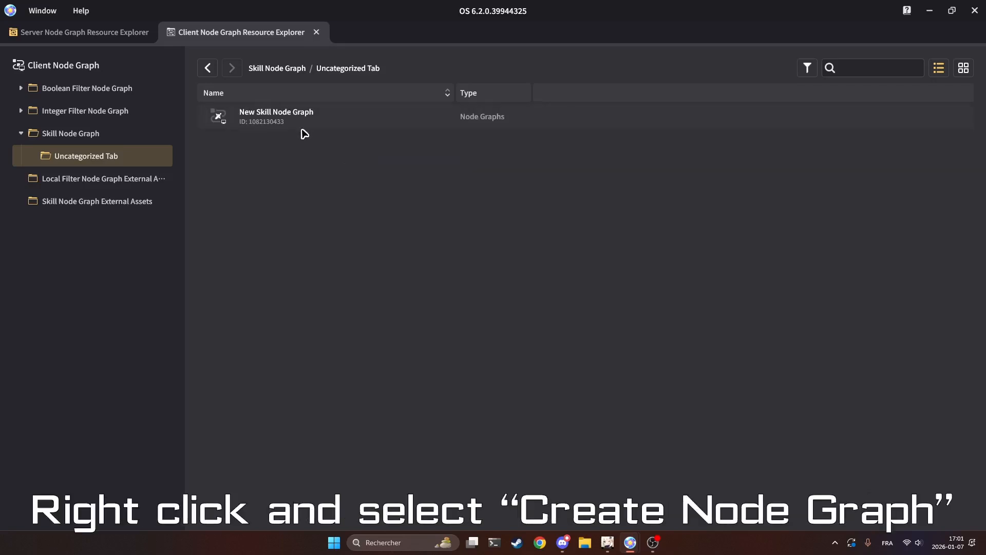
- Rename the new skill node graph as "Summon Explosive Projectile"
{"action": "right_click", "coordinate": [280, 117]}
{"action": "left_click", "coordinate": [322, 148]}
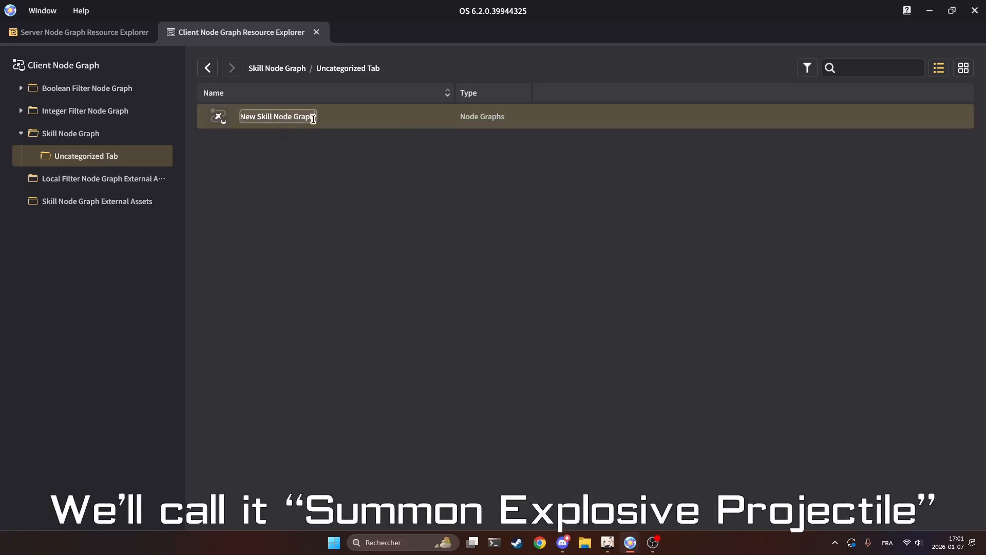
{"action": "key", "text": "BackSpace"}
{"action": "type", "text": "Summon Explosive Projectile"}
{"action": "key", "text": "Return"}
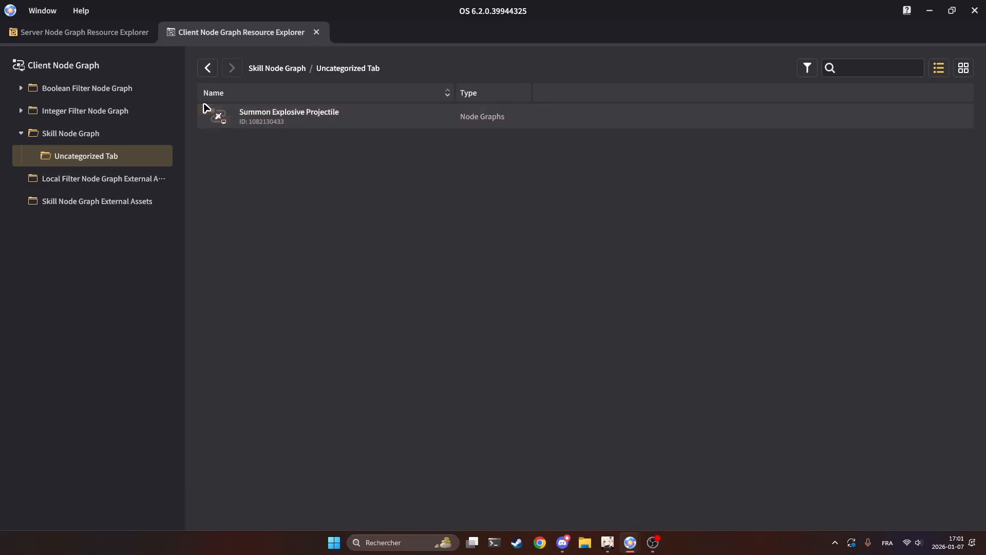
- Open the Summon Explosive Projectile graph and add a Fixed-Point Projectile Launch node well beyond the Node Graph Starts node
{"action": "double_click", "coordinate": [267, 108]}
{"action": "middle_click_drag", "start_coordinate": [505, 245], "coordinate": [236, 223]}
{"action": "scroll", "coordinate": [237, 211], "scroll_direction": "down", "scroll_amount": 3}
{"action": "middle_click_drag", "start_coordinate": [401, 230], "coordinate": [309, 220]}
{"action": "scroll", "coordinate": [311, 220], "scroll_direction": "down", "scroll_amount": 1}
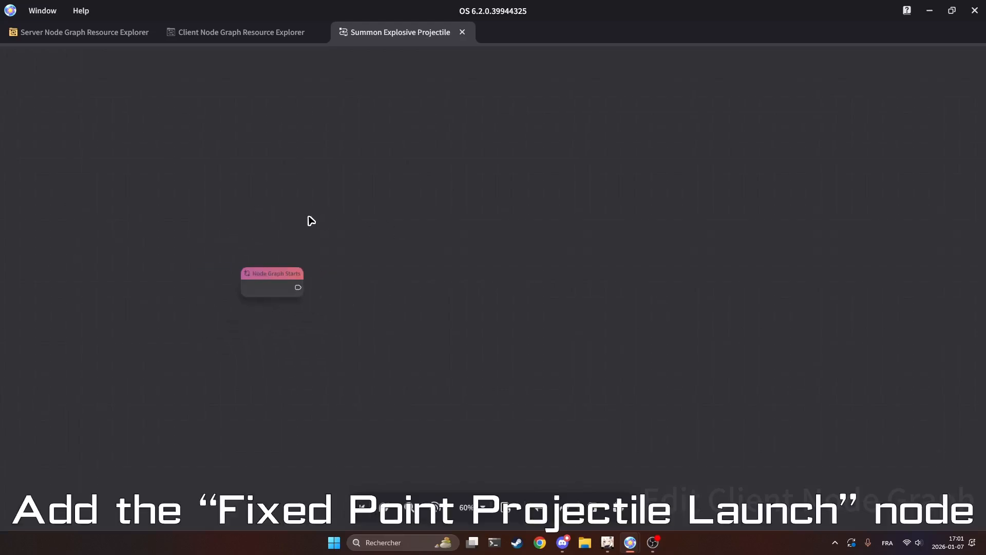
{"action": "right_click", "coordinate": [475, 273]}
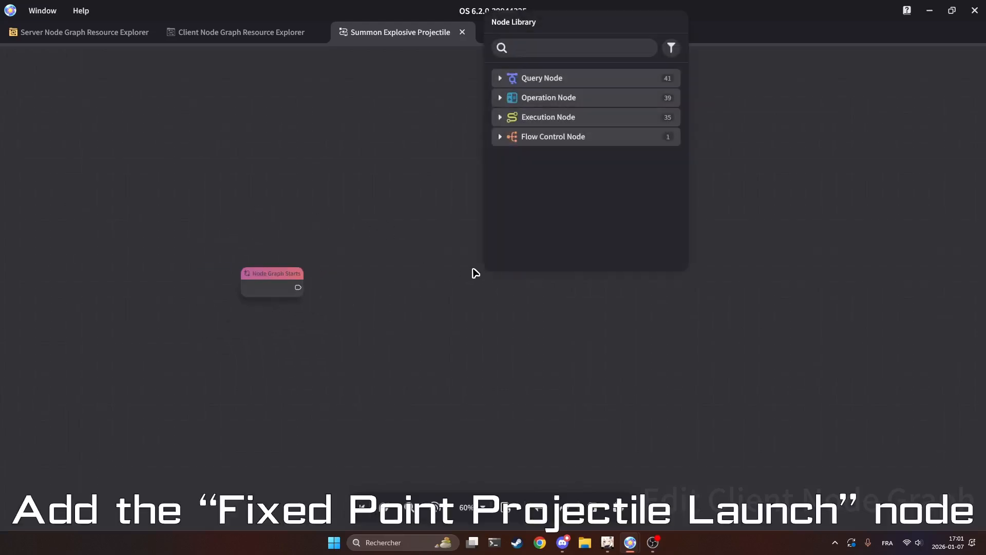
{"action": "type", "text": "projectile"}
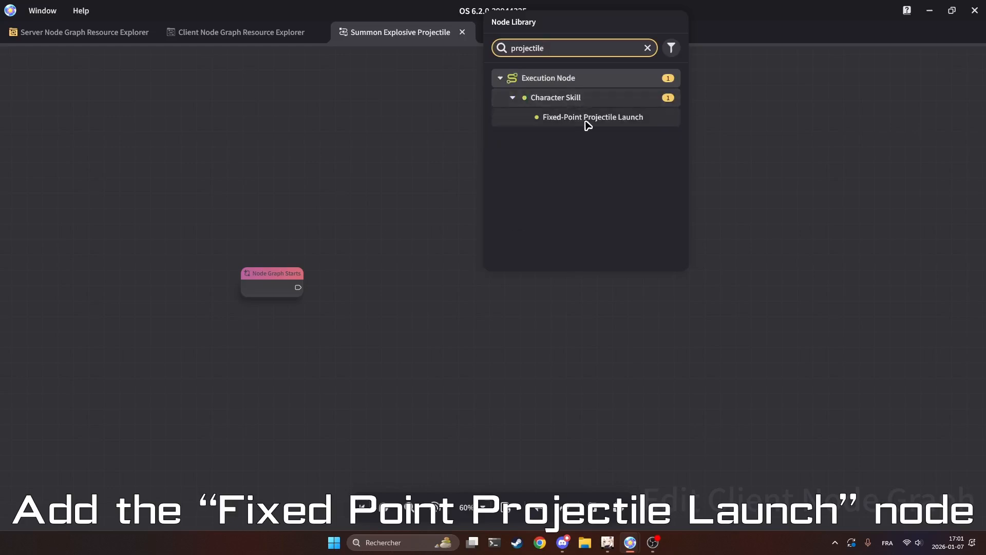
{"action": "left_click", "coordinate": [586, 119]}
{"action": "left_click_drag", "start_coordinate": [513, 274], "coordinate": [532, 212]}
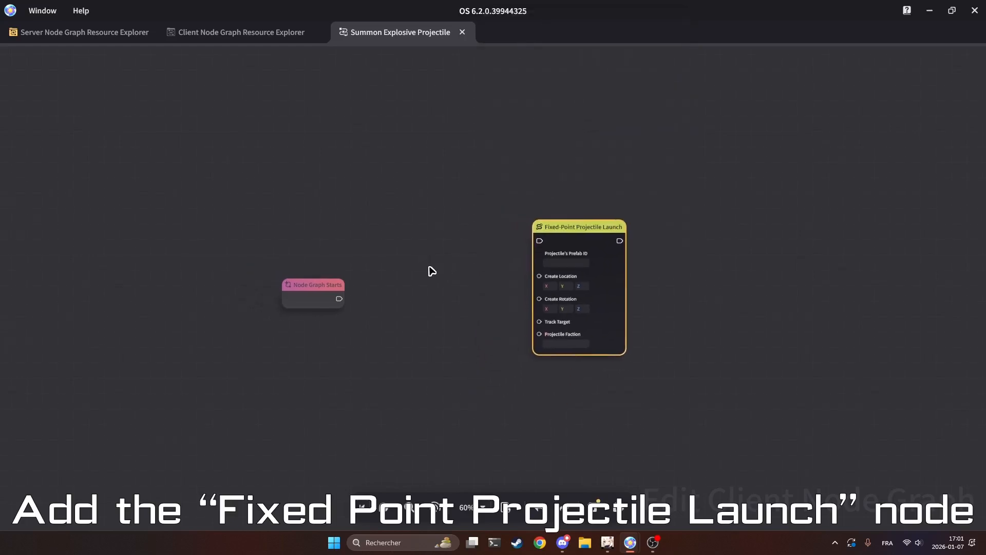
{"action": "scroll", "coordinate": [495, 290], "scroll_direction": "up", "scroll_amount": 1}
{"action": "left_click", "coordinate": [577, 257]}
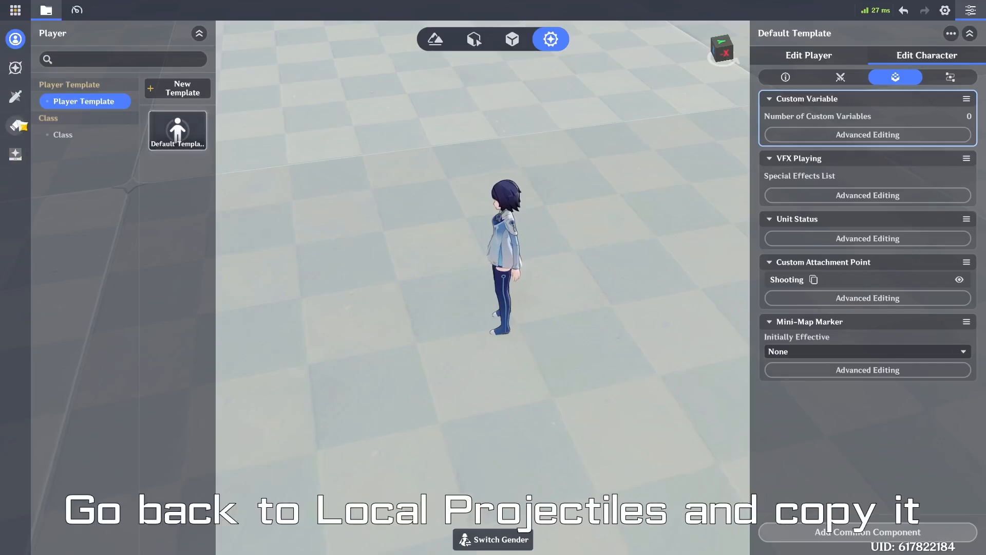
{"action": "left_click", "coordinate": [17, 125]}
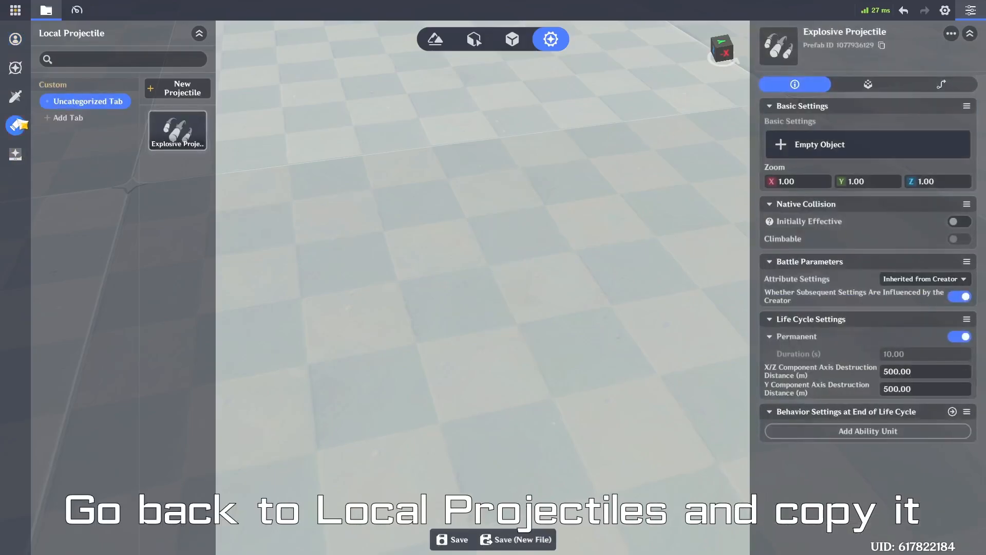
{"action": "left_click", "coordinate": [884, 49]}
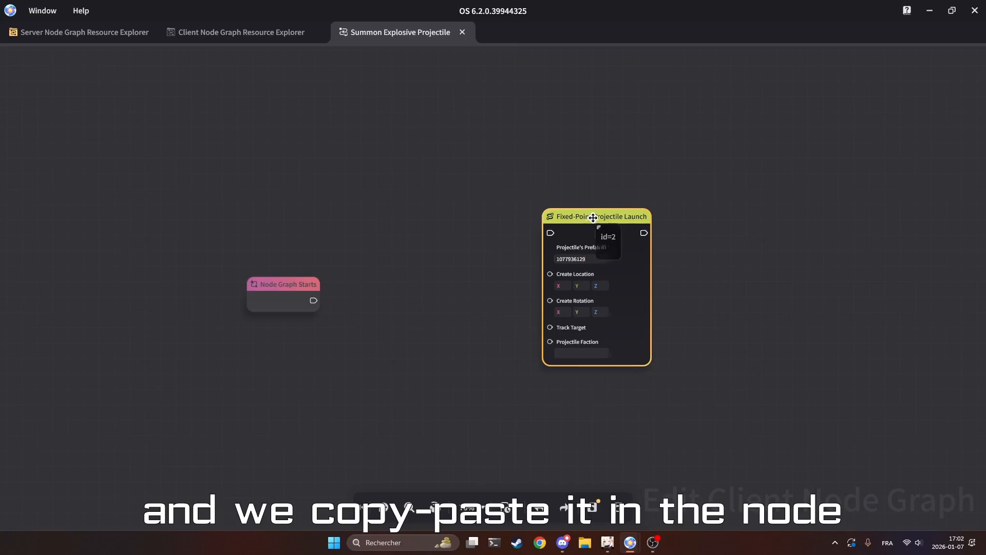
{"action": "left_click_drag", "start_coordinate": [595, 218], "coordinate": [608, 216]}
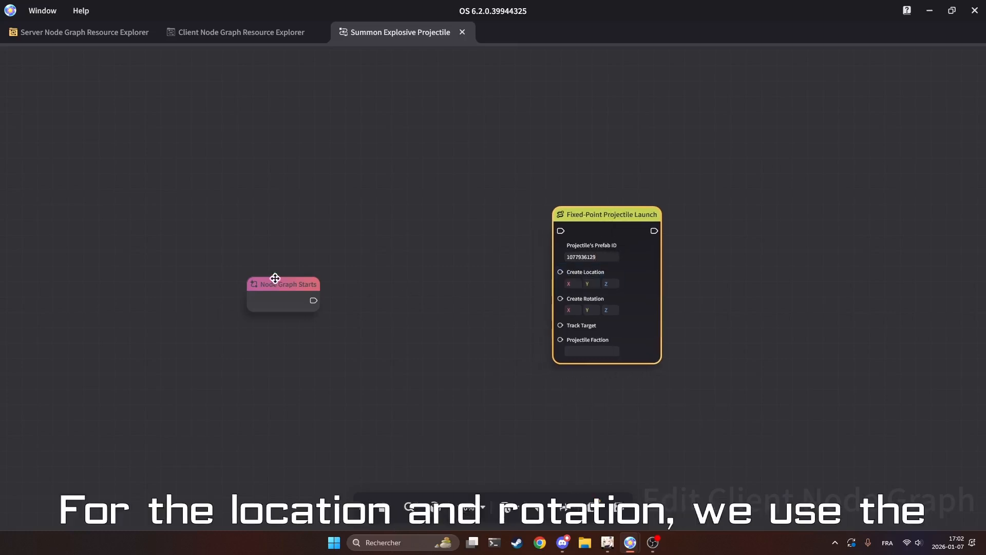
- Spread the start and launch nodes further apart and add a Get Target Attachment Point Location node between them
{"action": "left_click_drag", "start_coordinate": [262, 277], "coordinate": [238, 279]}
{"action": "left_click_drag", "start_coordinate": [623, 214], "coordinate": [640, 214]}
{"action": "right_click", "coordinate": [366, 286]}
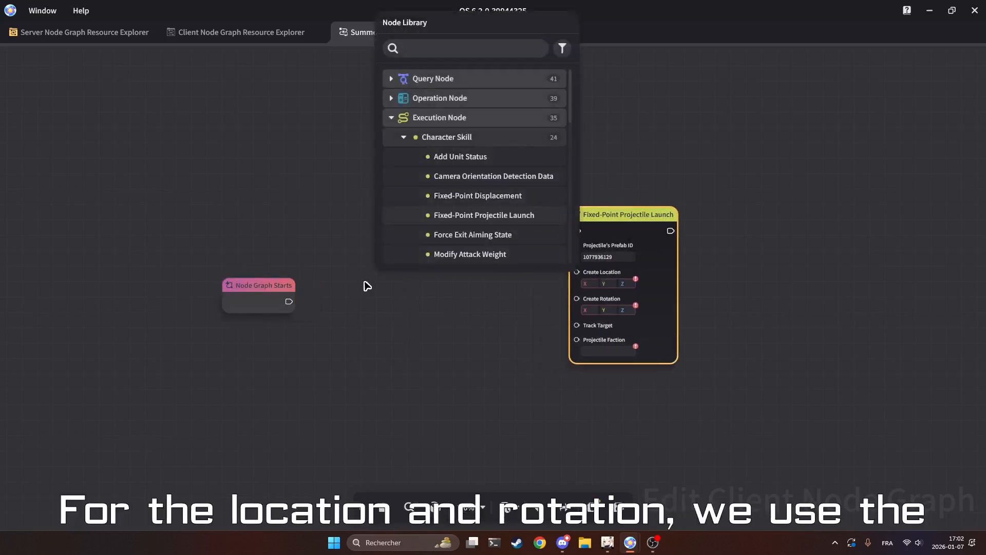
{"action": "type", "text": "attachment"}
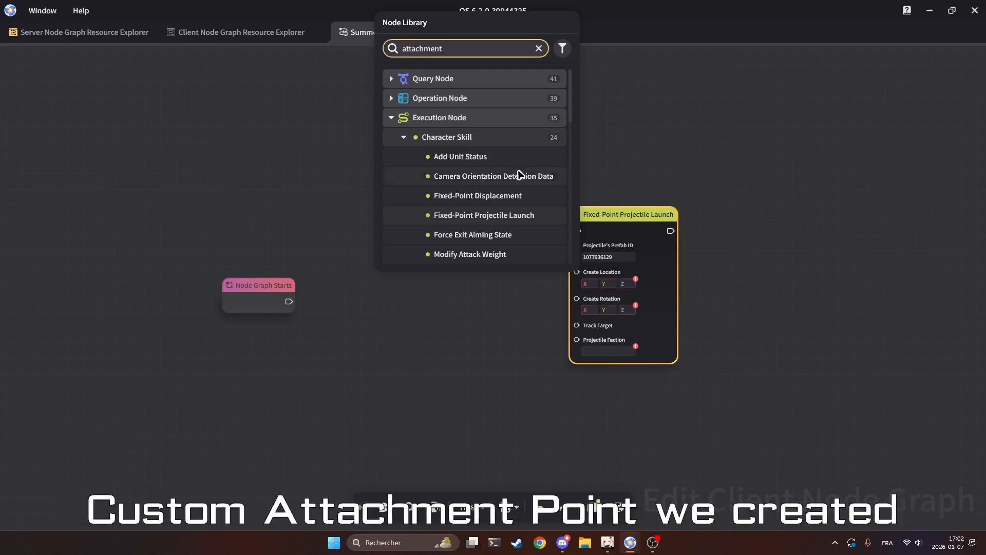
{"action": "left_click", "coordinate": [475, 123]}
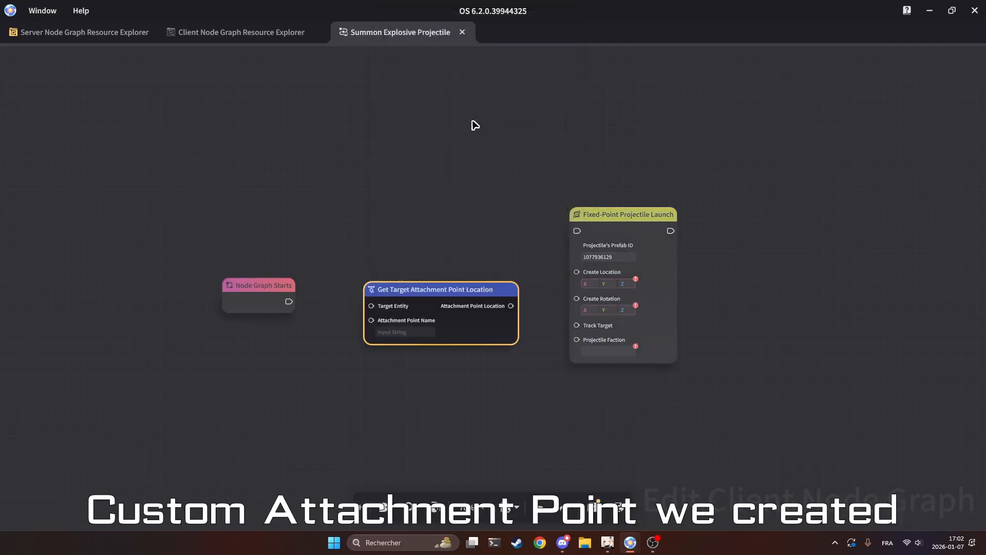
{"action": "left_click_drag", "start_coordinate": [419, 293], "coordinate": [394, 348]}
{"action": "scroll", "coordinate": [393, 348], "scroll_direction": "up", "scroll_amount": 1}
- Add a Get Target Attachment Point Rotation node and align it below the attachment point location node
{"action": "middle_click_drag", "start_coordinate": [411, 335], "coordinate": [440, 244]}
{"action": "scroll", "coordinate": [449, 257], "scroll_direction": "down", "scroll_amount": 2}
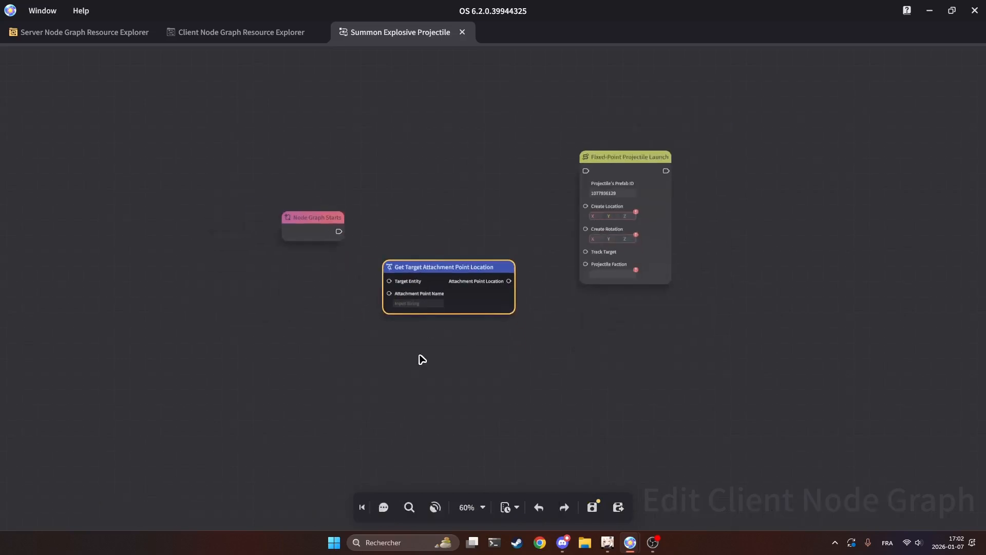
{"action": "right_click", "coordinate": [419, 355]}
{"action": "type", "text": "attachment"}
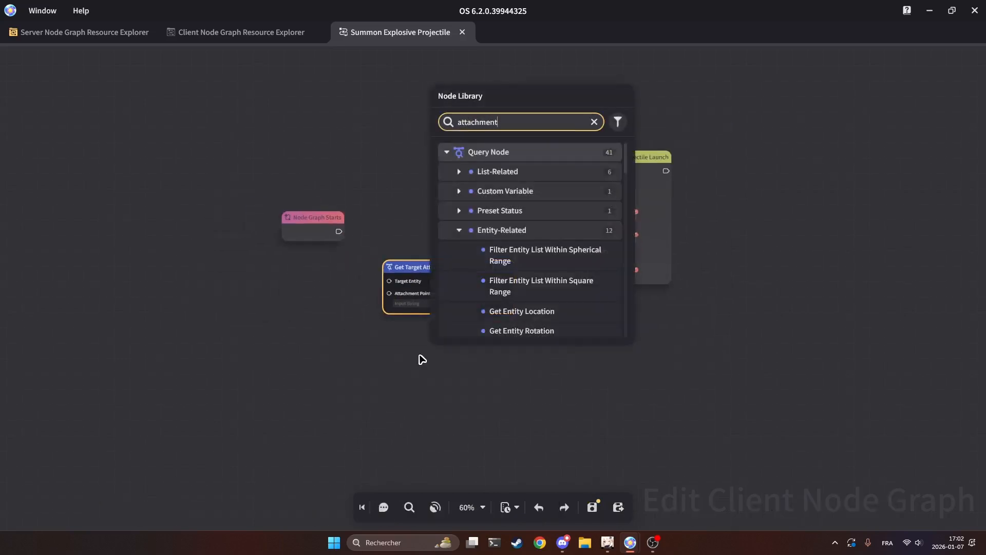
{"action": "left_click", "coordinate": [519, 230]}
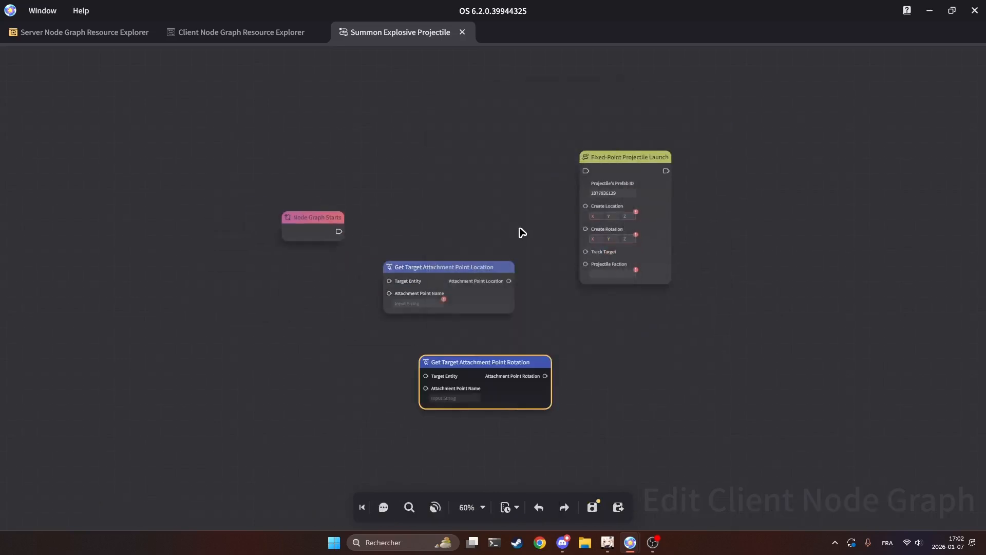
{"action": "left_click_drag", "start_coordinate": [456, 361], "coordinate": [424, 340]}
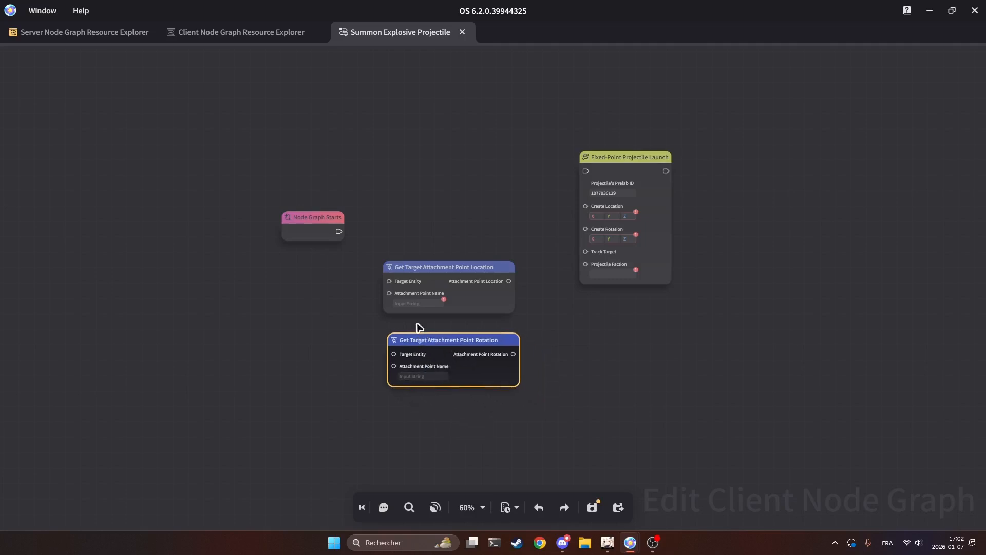
{"action": "left_click_drag", "start_coordinate": [411, 263], "coordinate": [415, 258]}
- Add a Get Self Entity node and connect its output to the Target Entity of both attachment point nodes
{"action": "middle_click_drag", "start_coordinate": [359, 292], "coordinate": [365, 241]}
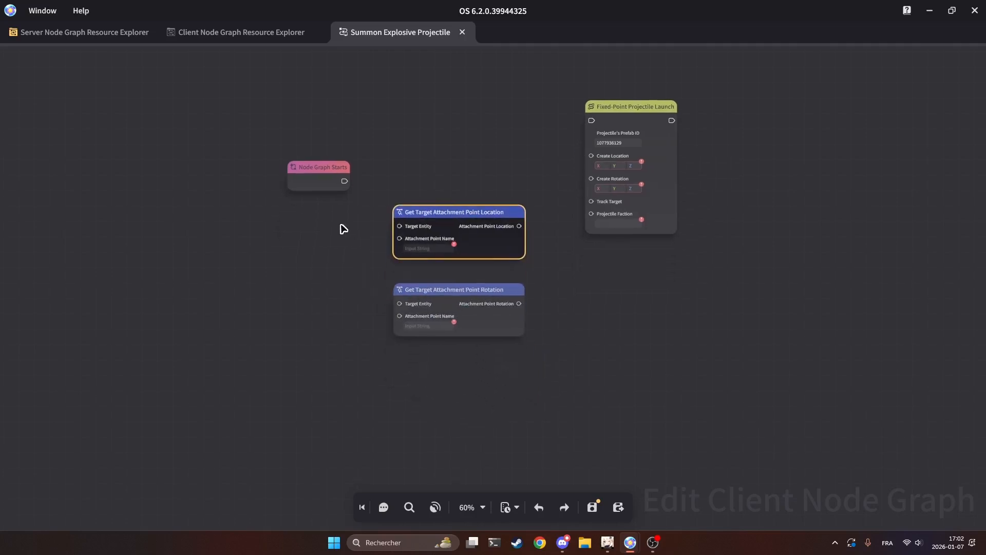
{"action": "right_click", "coordinate": [294, 232]}
{"action": "type", "text": "self"}
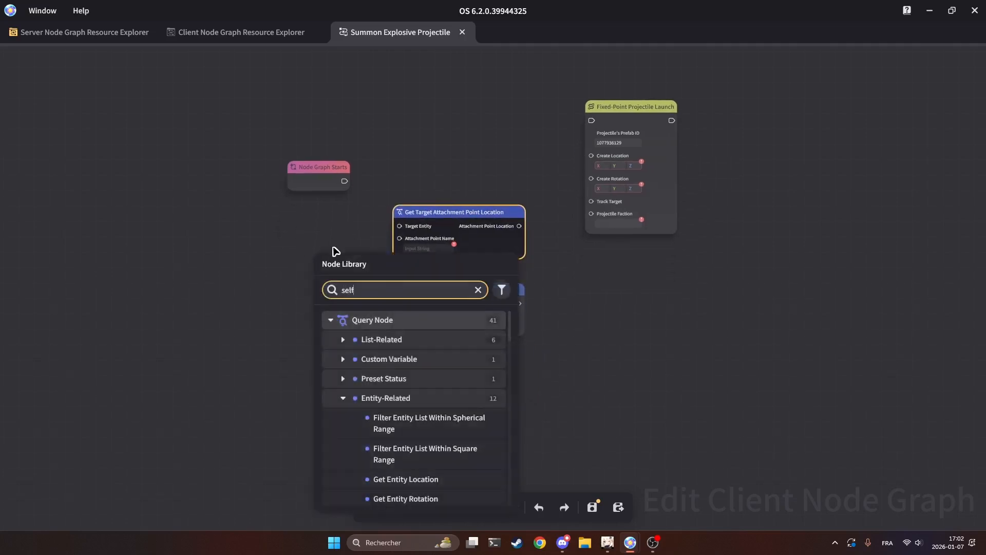
{"action": "left_click", "coordinate": [396, 356]}
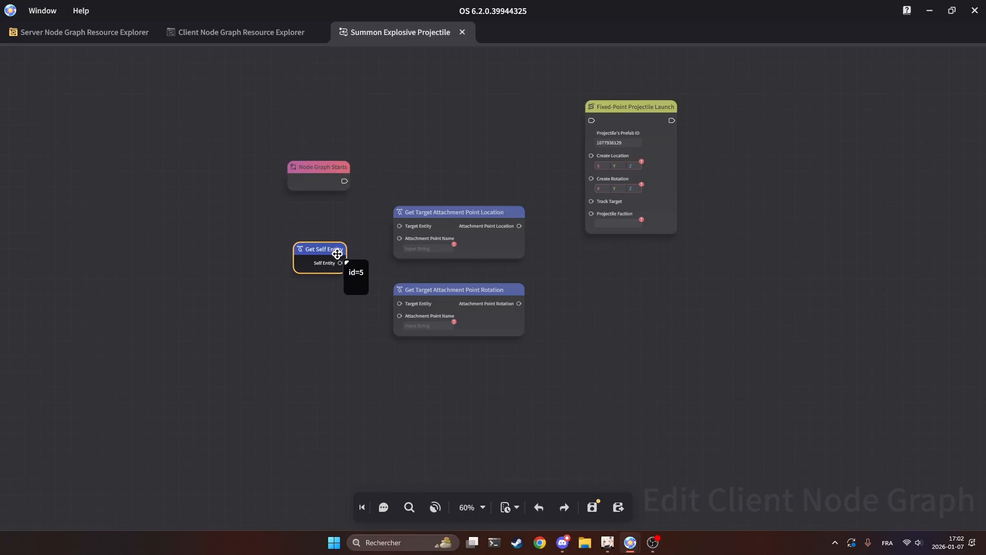
{"action": "left_click_drag", "start_coordinate": [340, 263], "coordinate": [399, 226]}
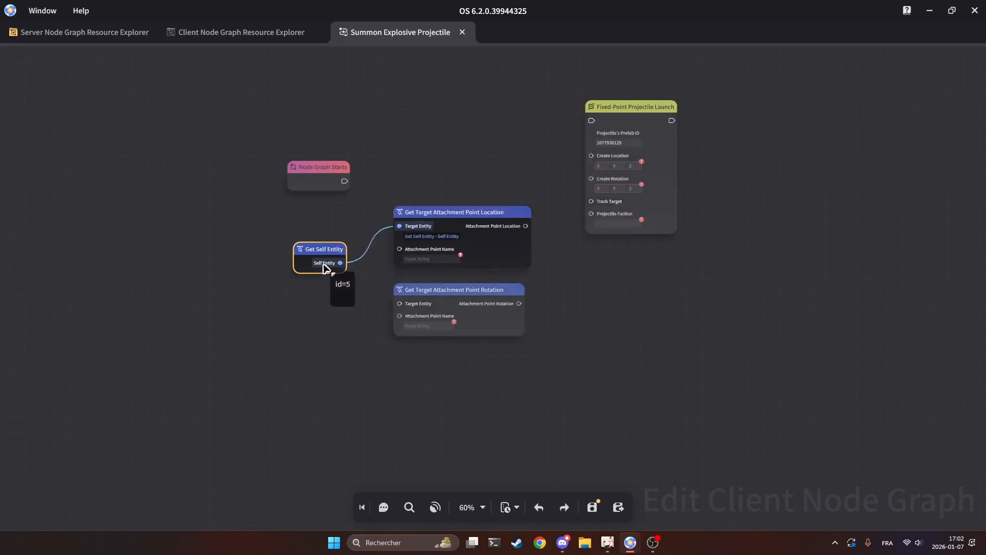
{"action": "left_click_drag", "start_coordinate": [340, 263], "coordinate": [411, 303]}
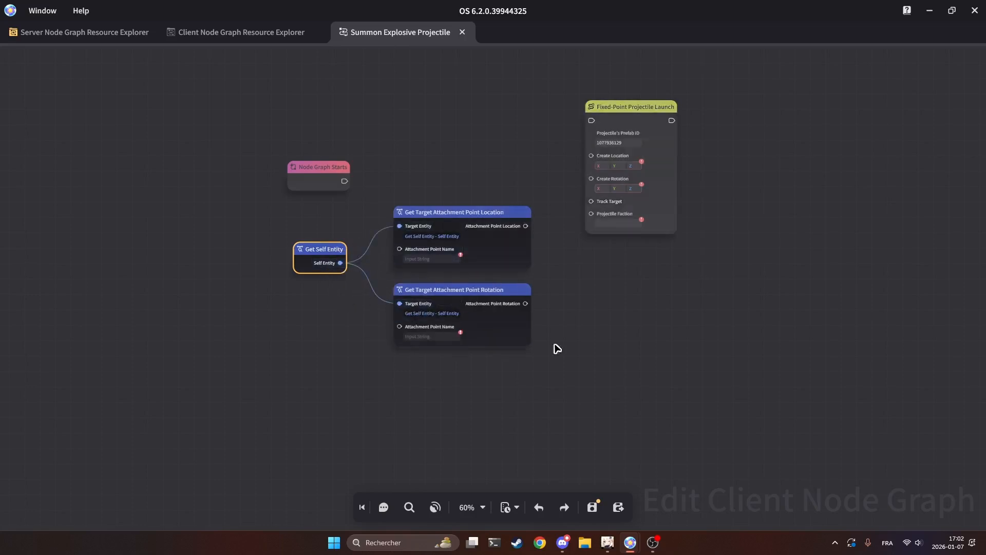
- Set both attachment point names to "Shooting" and connect the nodes' outputs to the launch node's Create Location and Create Rotation
{"action": "left_click", "coordinate": [438, 259]}
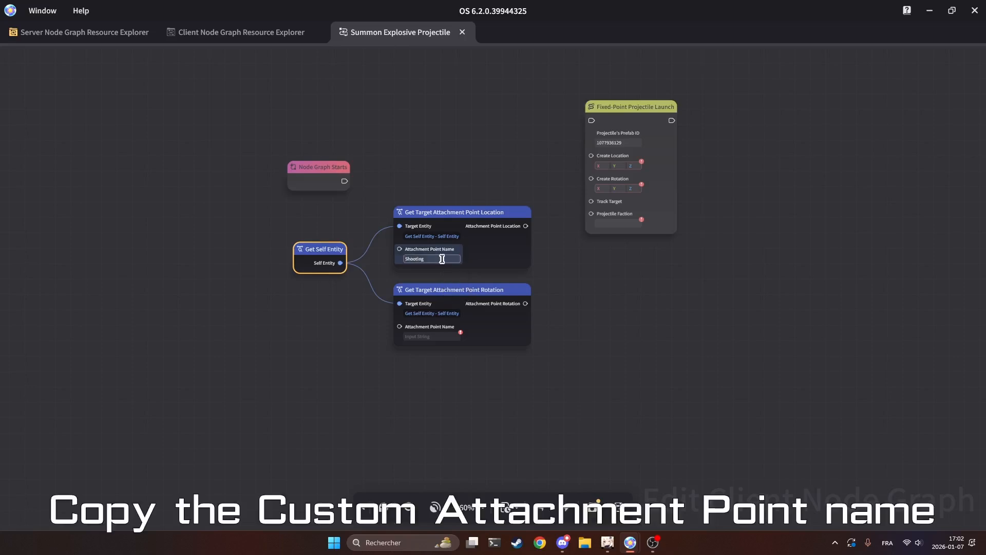
{"action": "left_click", "coordinate": [424, 336]}
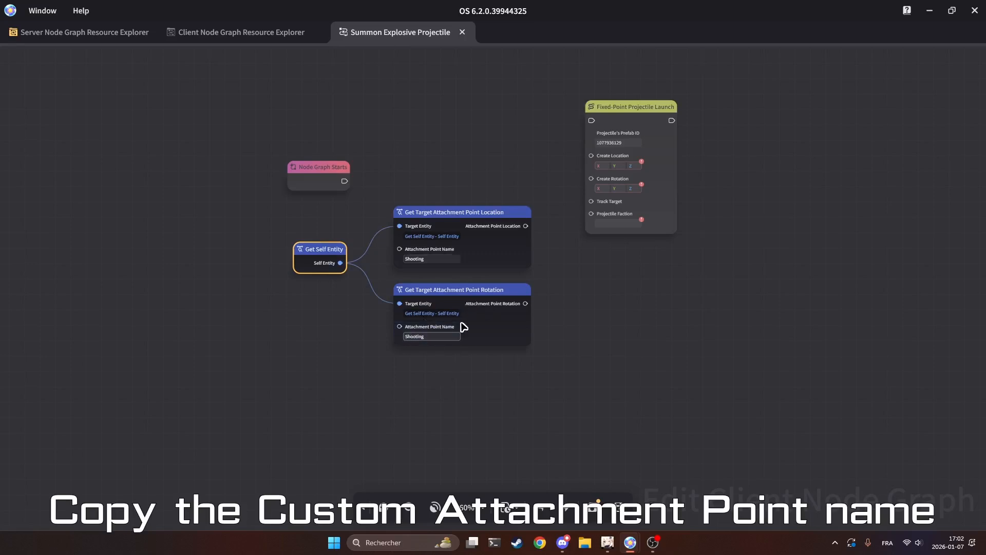
{"action": "middle_click_drag", "start_coordinate": [452, 386], "coordinate": [388, 413]}
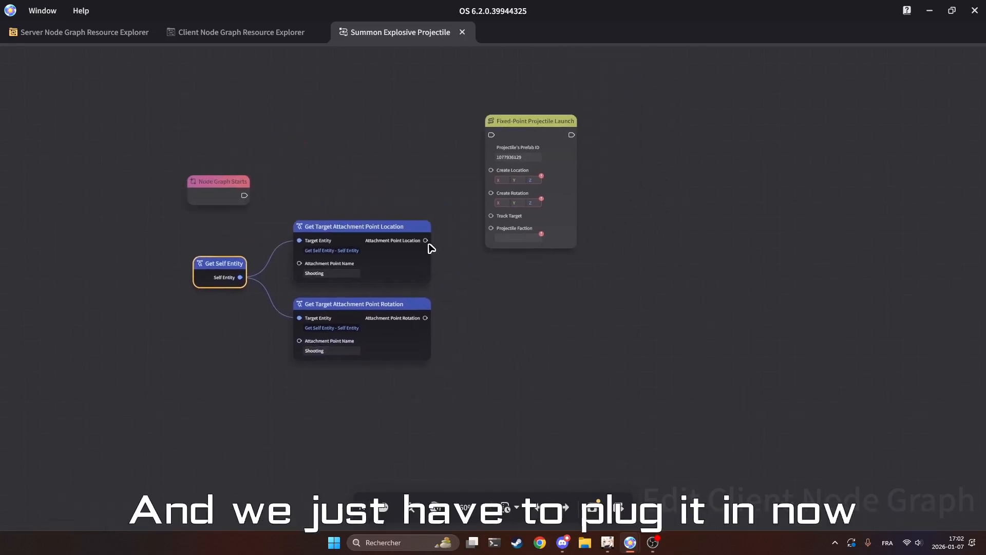
{"action": "left_click_drag", "start_coordinate": [426, 241], "coordinate": [496, 172]}
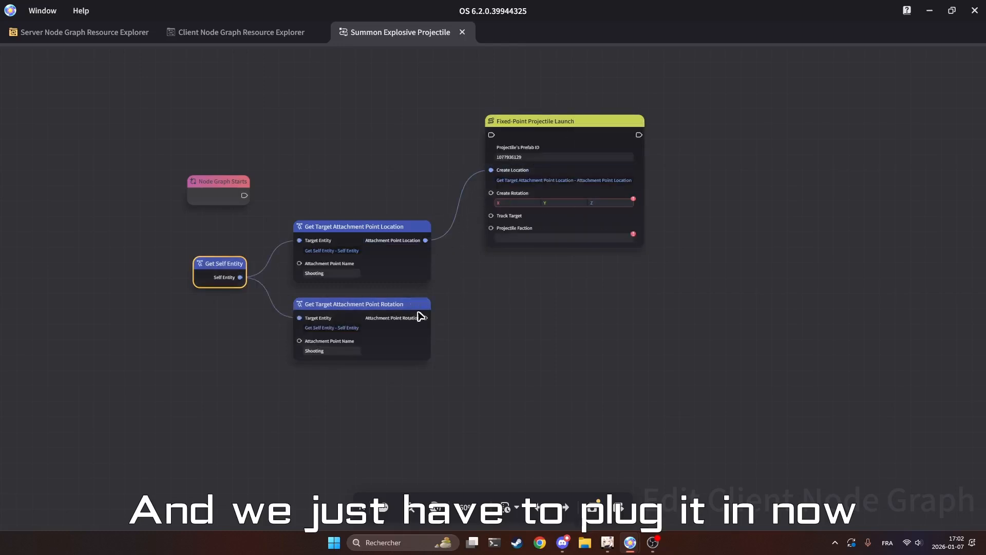
{"action": "left_click_drag", "start_coordinate": [423, 317], "coordinate": [491, 193]}
{"action": "left_click_drag", "start_coordinate": [539, 121], "coordinate": [561, 194]}
{"action": "middle_click_drag", "start_coordinate": [479, 333], "coordinate": [530, 275]}
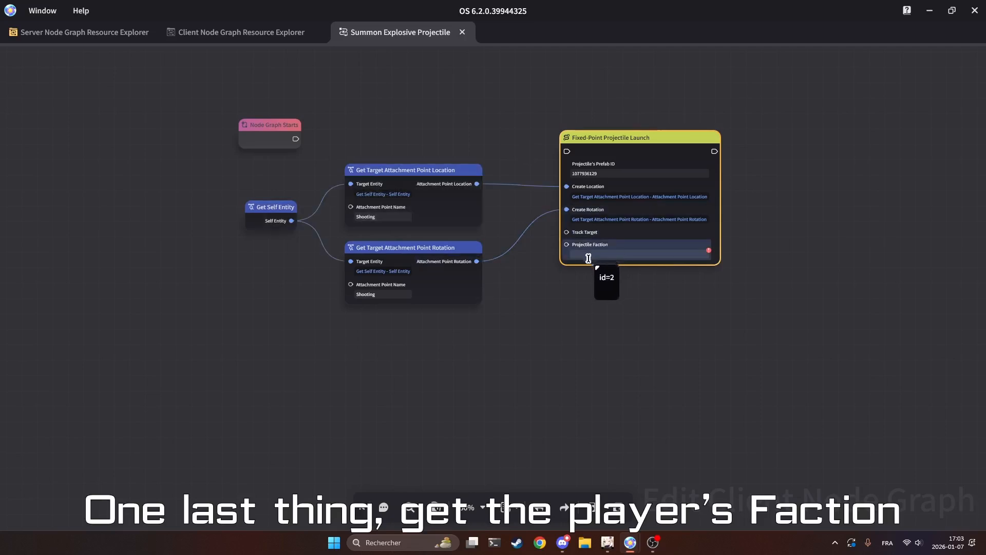
- Add a Query Entity Faction node below the attachment point rotation node
{"action": "right_click", "coordinate": [405, 334]}
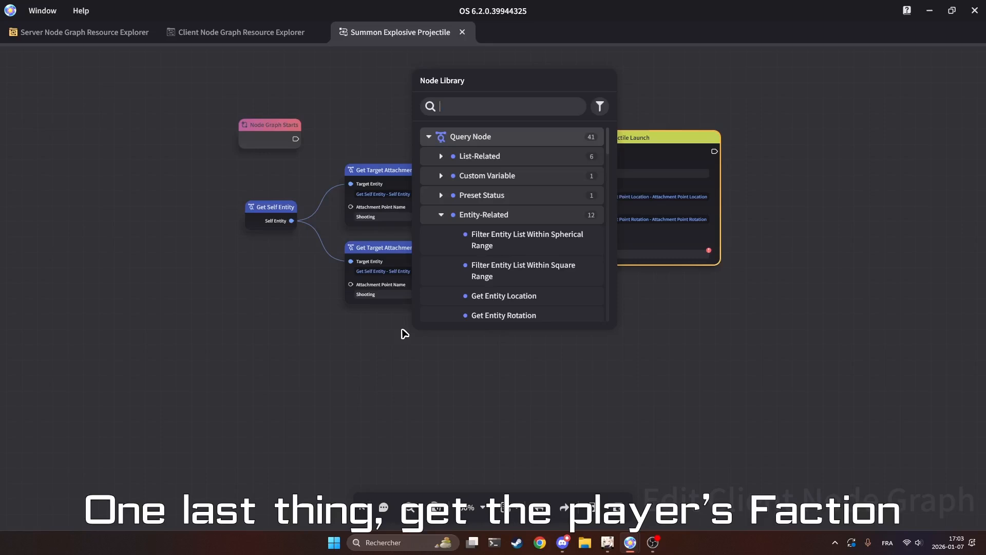
{"action": "type", "text": "faction"}
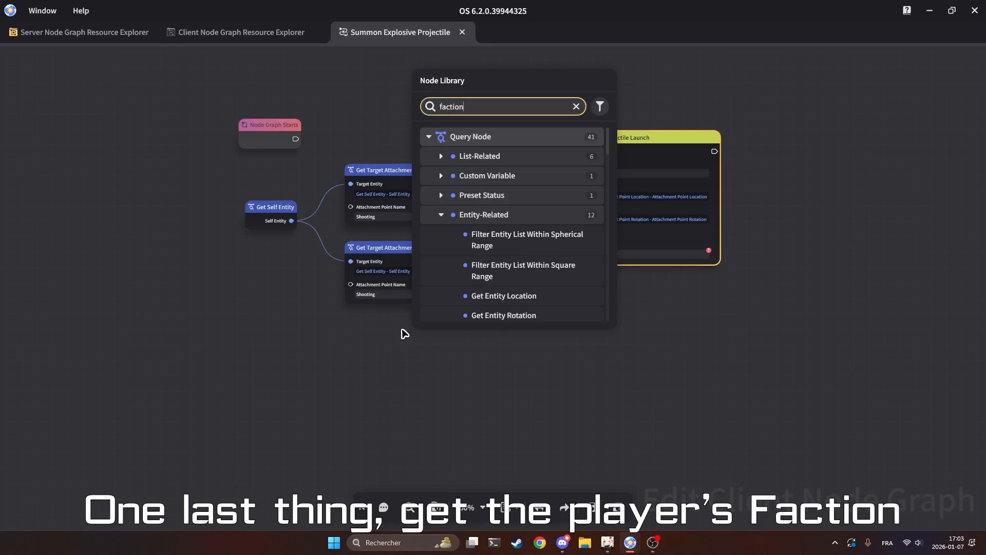
{"action": "left_click", "coordinate": [511, 180]}
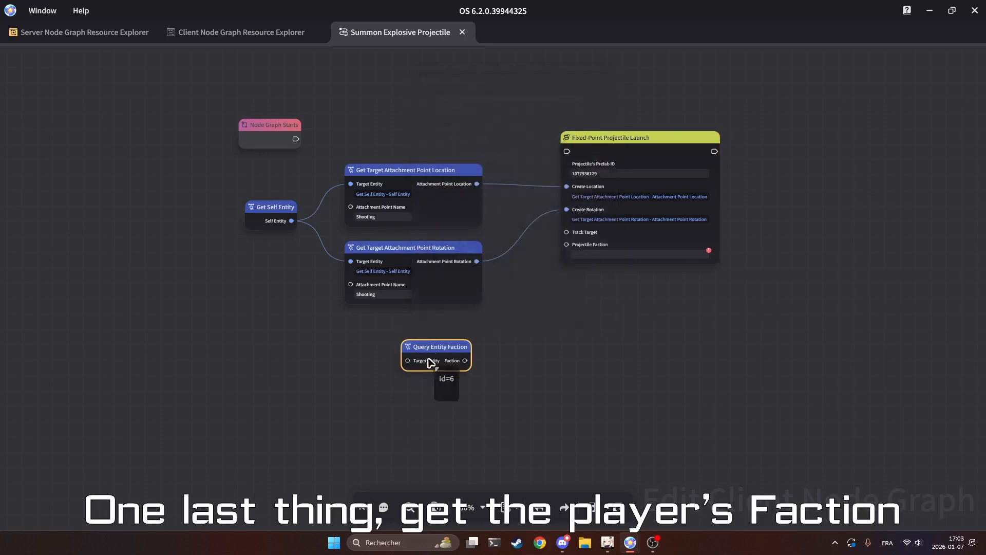
- Connect Self Entity to the Query Entity Faction node's Target Entity and its Faction output to the launch node's Projectile Faction, repositioning both nodes
{"action": "left_click_drag", "start_coordinate": [431, 345], "coordinate": [399, 330]}
{"action": "left_click_drag", "start_coordinate": [291, 220], "coordinate": [383, 333]}
{"action": "left_click_drag", "start_coordinate": [453, 345], "coordinate": [567, 245]}
{"action": "left_click_drag", "start_coordinate": [599, 136], "coordinate": [606, 123]}
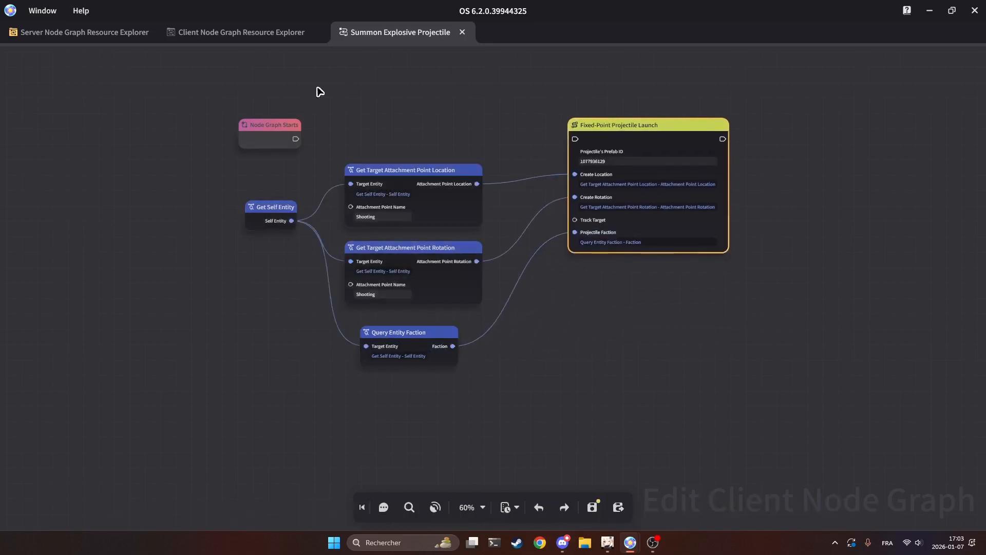
- Connect Node Graph Starts to the Fixed-Point Projectile Launch node and save the node graph
{"action": "left_click_drag", "start_coordinate": [295, 138], "coordinate": [575, 139]}
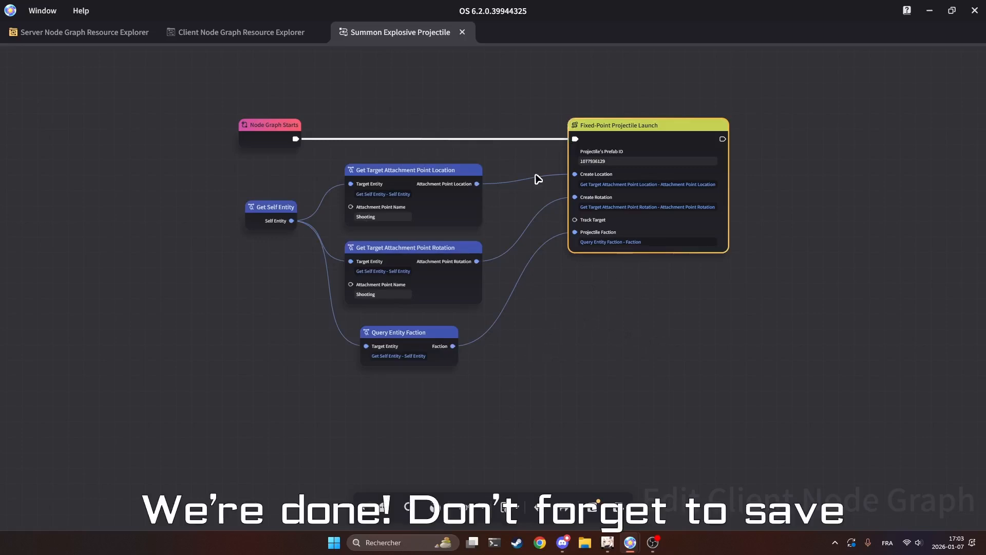
{"action": "left_click", "coordinate": [594, 507]}
- Switch back to the Miliastra Sandbox editor and create a new skill named "Summon Explosive Projectile" in the Uncategorized Tab category
{"action": "left_click", "coordinate": [610, 546]}
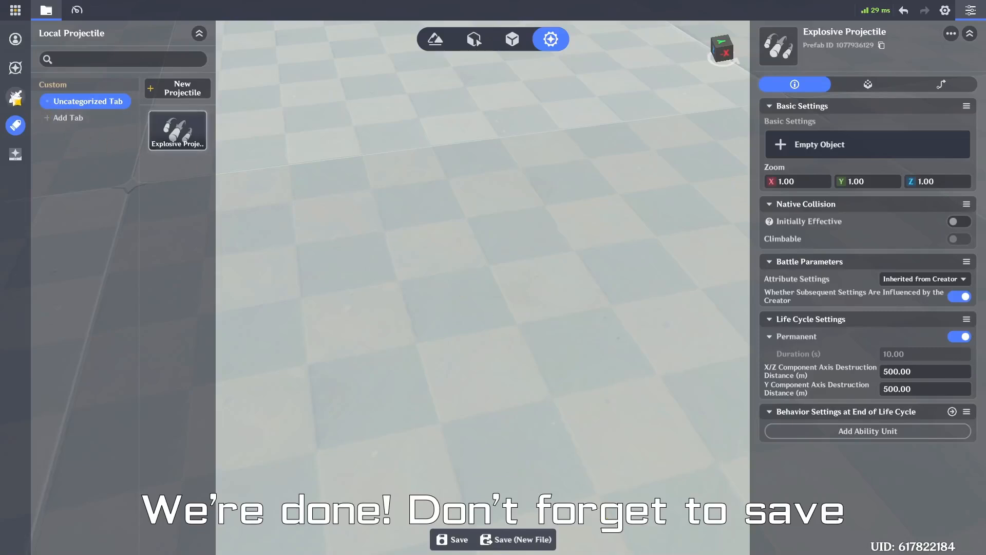
{"action": "left_click", "coordinate": [16, 96]}
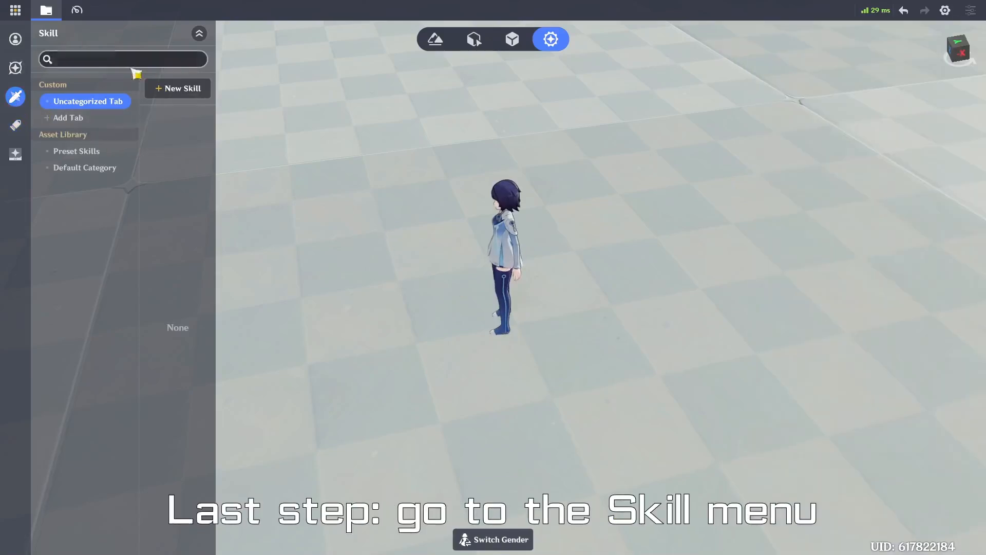
{"action": "left_click", "coordinate": [166, 95]}
{"action": "left_click", "coordinate": [498, 257]}
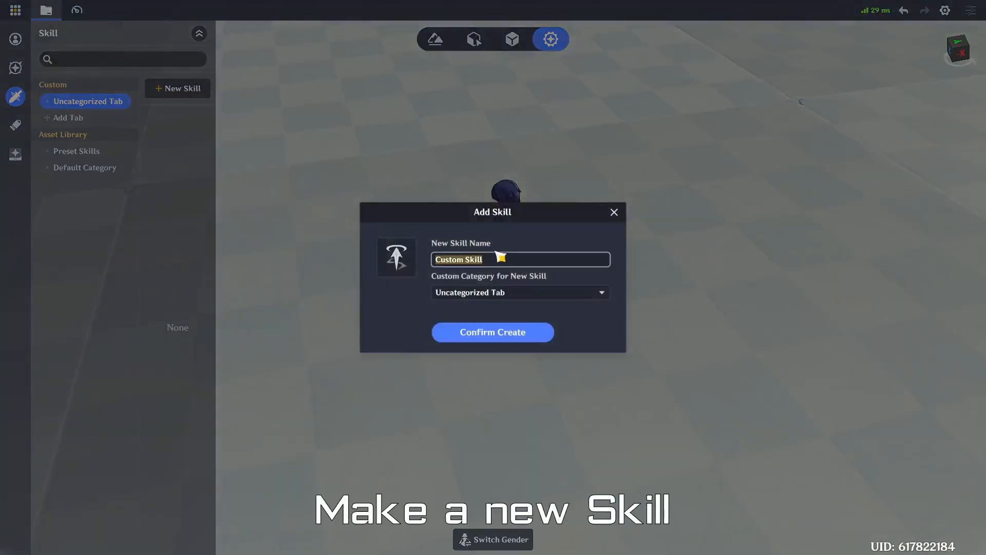
{"action": "type", "text": "Summon Explosive Projectile"}
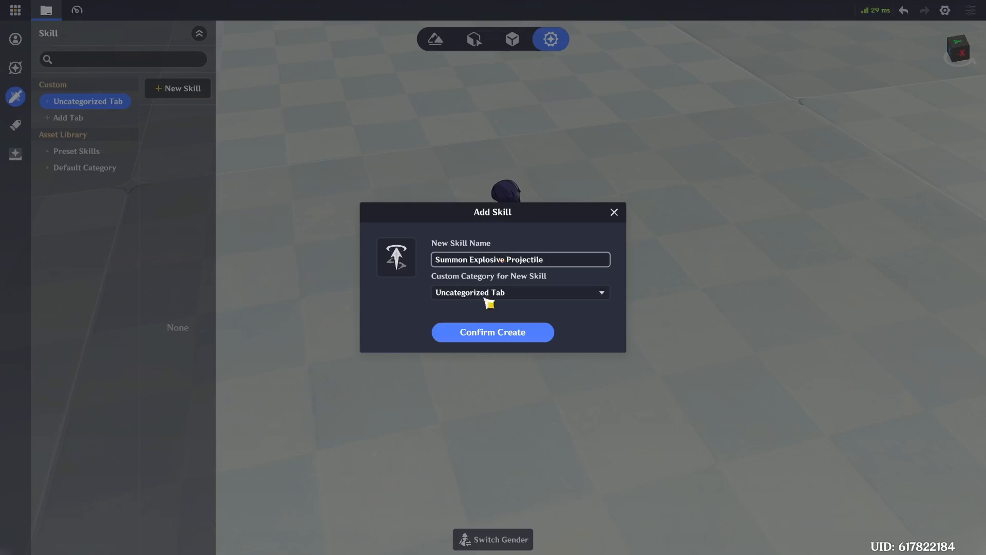
{"action": "left_click", "coordinate": [493, 332]}
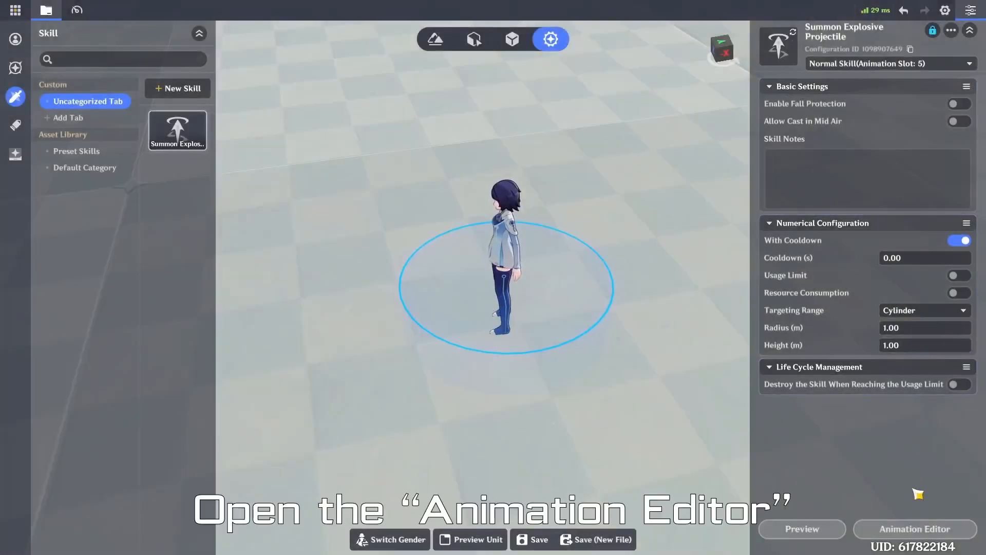
- Open the skill's animation timeline and assign Catalyst Normal Attack_01 to the first animation slot
{"action": "left_click", "coordinate": [915, 536]}
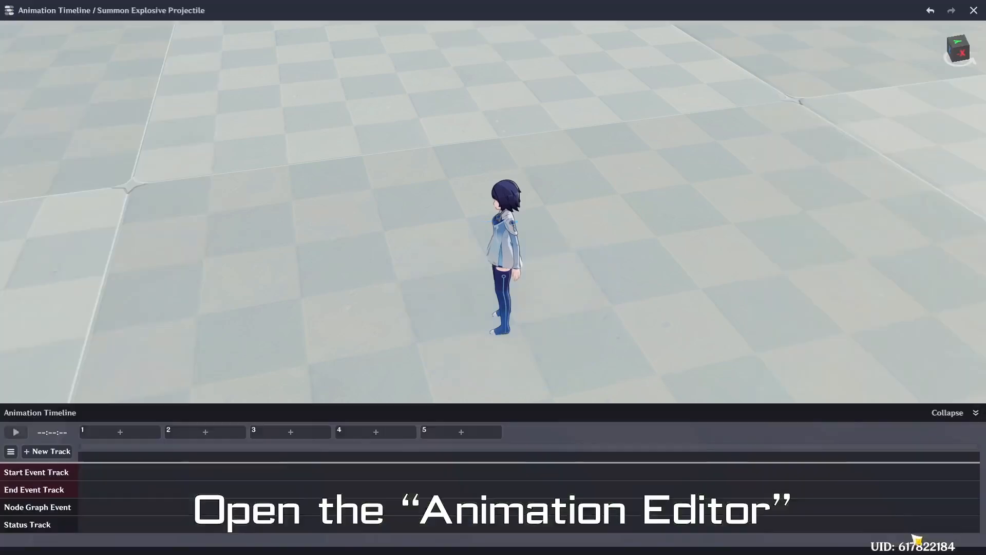
{"action": "left_click", "coordinate": [119, 433]}
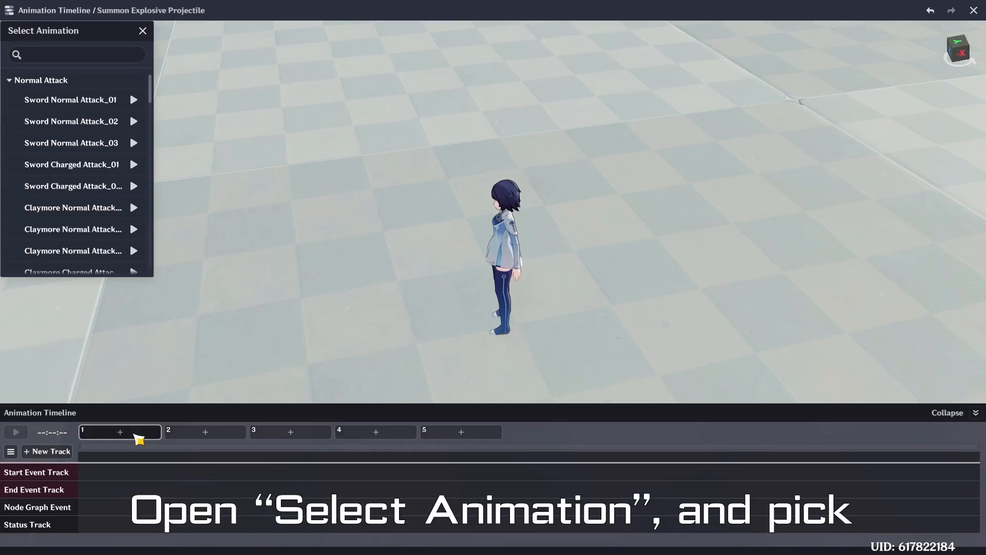
{"action": "scroll", "coordinate": [113, 174], "scroll_direction": "down", "scroll_amount": 4}
{"action": "scroll", "coordinate": [93, 201], "scroll_direction": "down", "scroll_amount": 7}
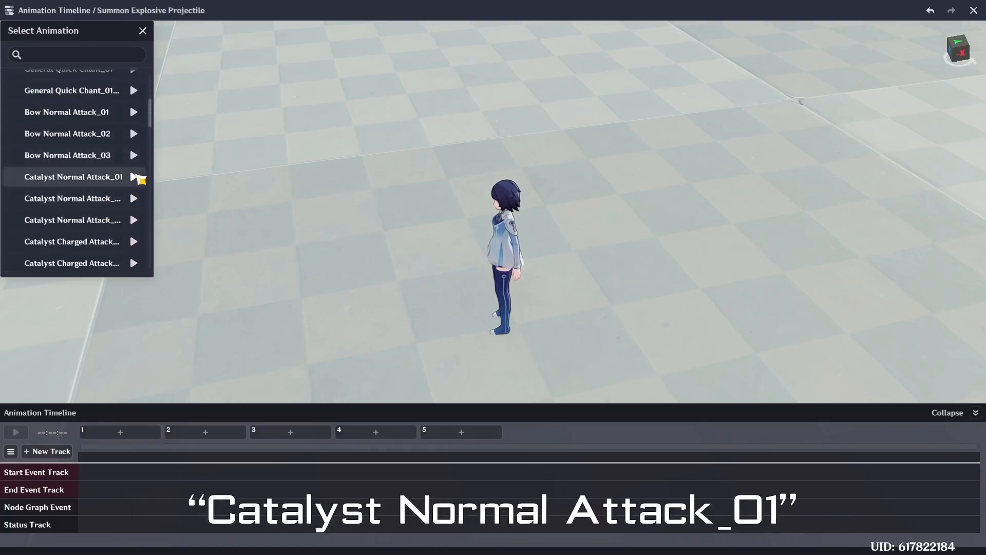
{"action": "left_click", "coordinate": [135, 178]}
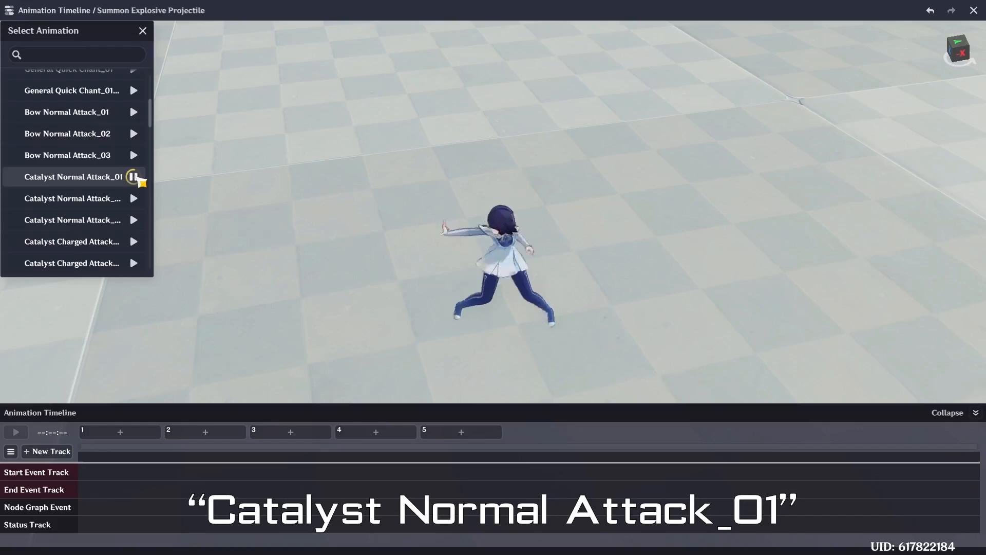
{"action": "left_click", "coordinate": [112, 178]}
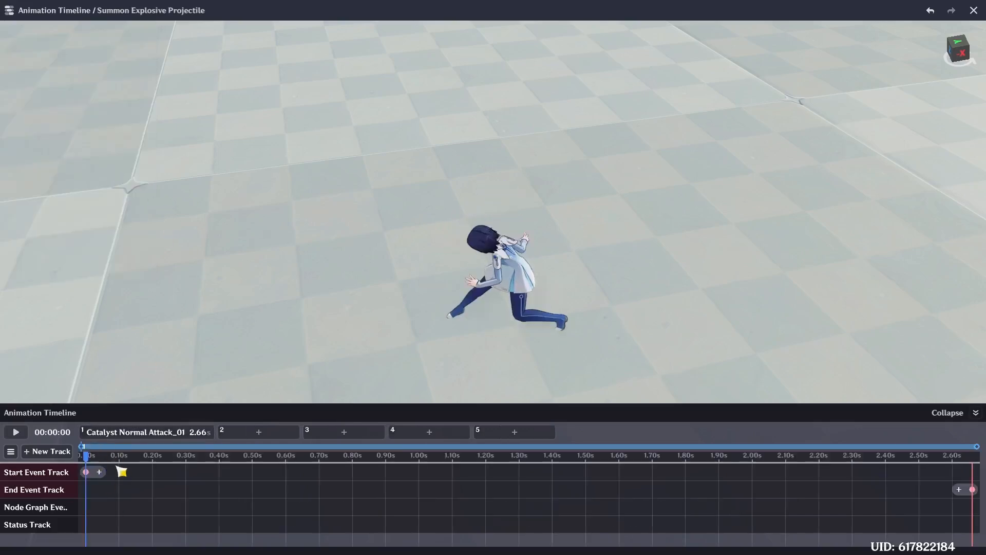
- Add the Summon Explosive Projectile node graph as a node graph event and place it at about 0.18 s, where the arm extends
{"action": "right_click", "coordinate": [103, 509]}
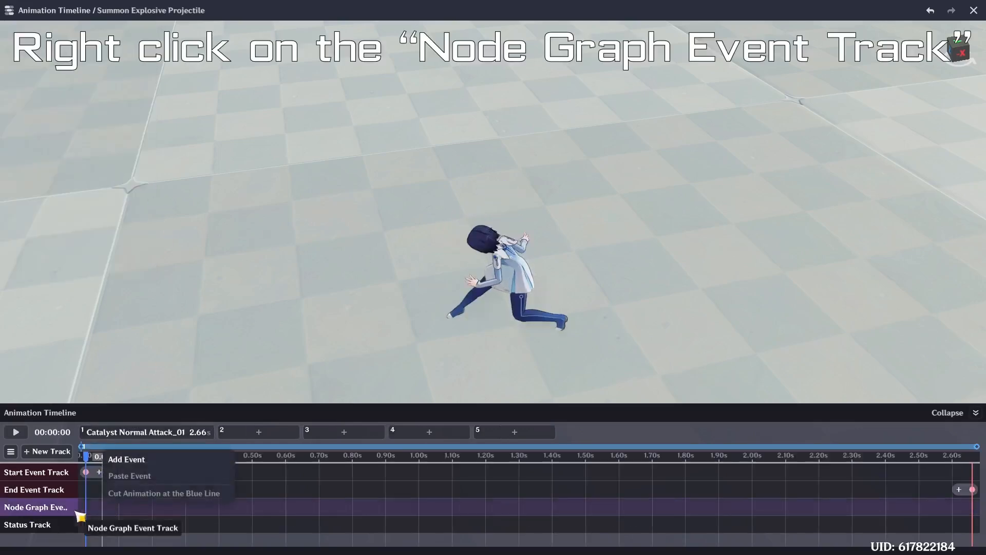
{"action": "left_click", "coordinate": [127, 460]}
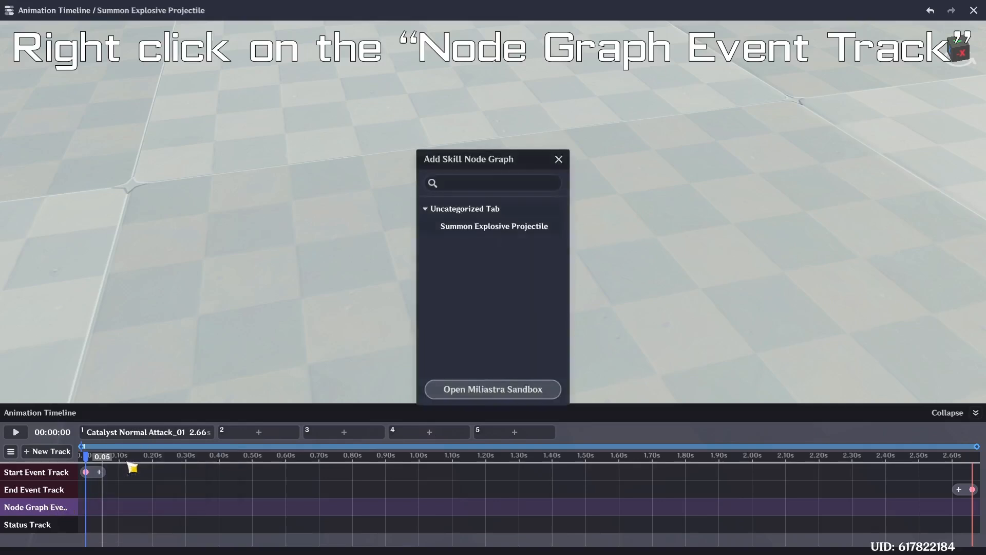
{"action": "left_click", "coordinate": [504, 227]}
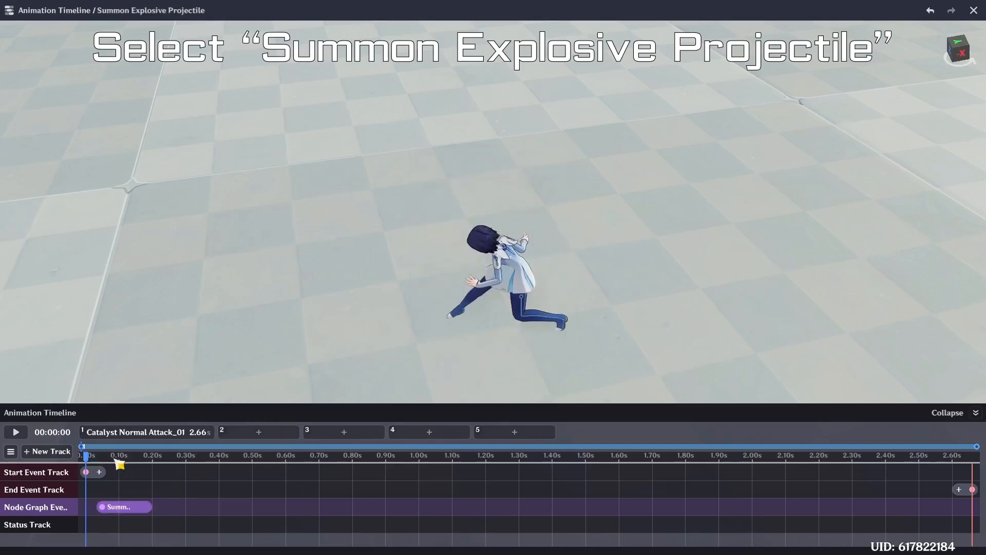
{"action": "left_click_drag", "start_coordinate": [110, 462], "coordinate": [145, 463]}
{"action": "left_click_drag", "start_coordinate": [112, 506], "coordinate": [148, 508]}
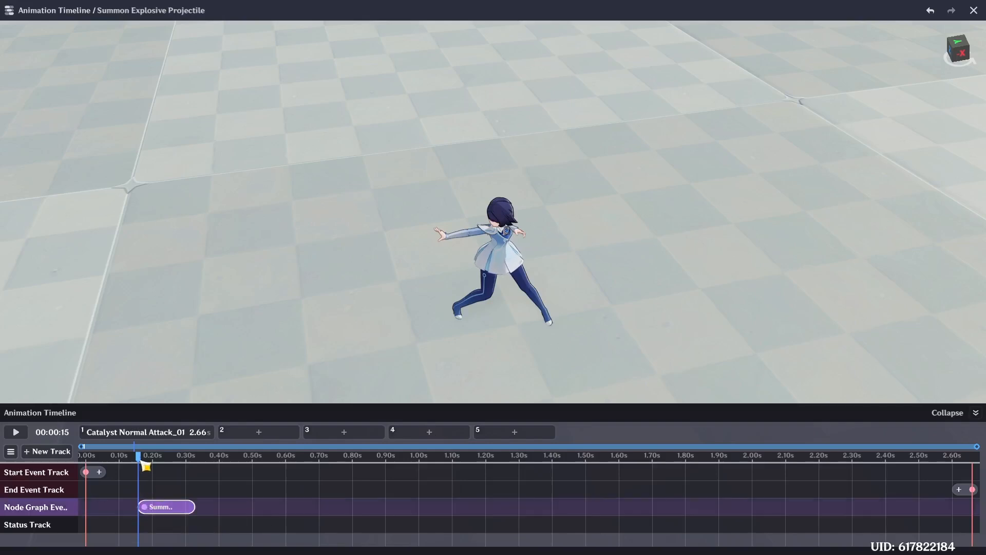
- Add an Allow Interruption sustained event to the animation's status track
{"action": "left_click_drag", "start_coordinate": [146, 463], "coordinate": [257, 463]}
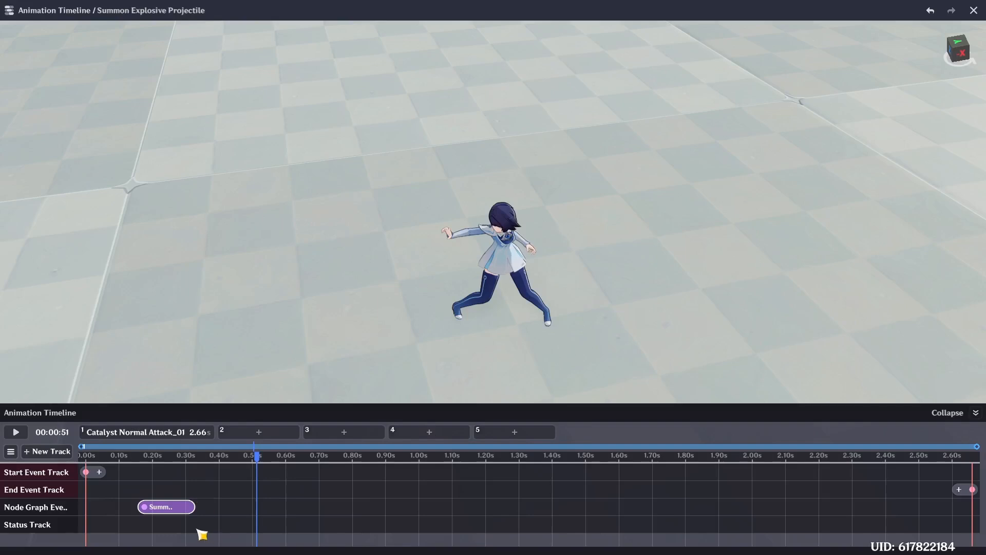
{"action": "right_click", "coordinate": [152, 526]}
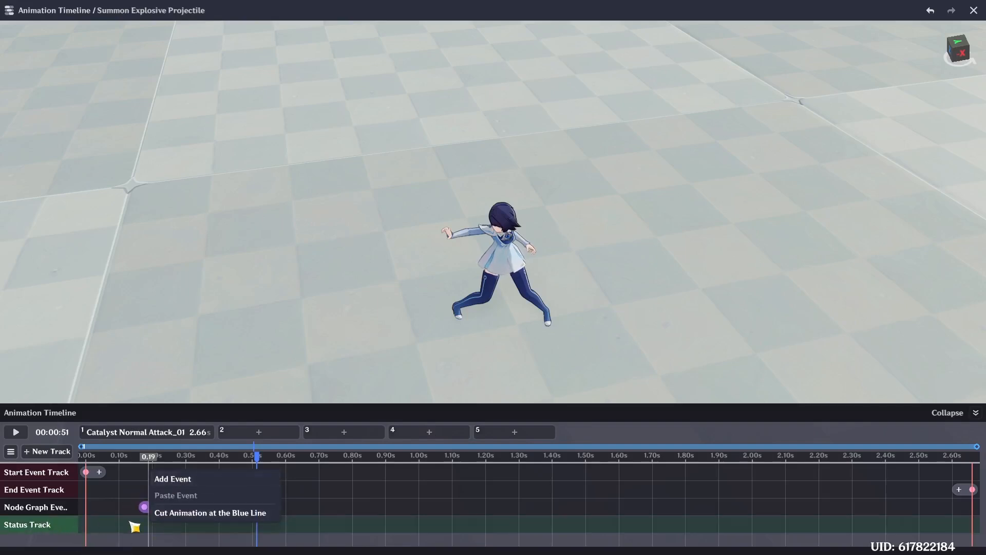
{"action": "left_click", "coordinate": [179, 480]}
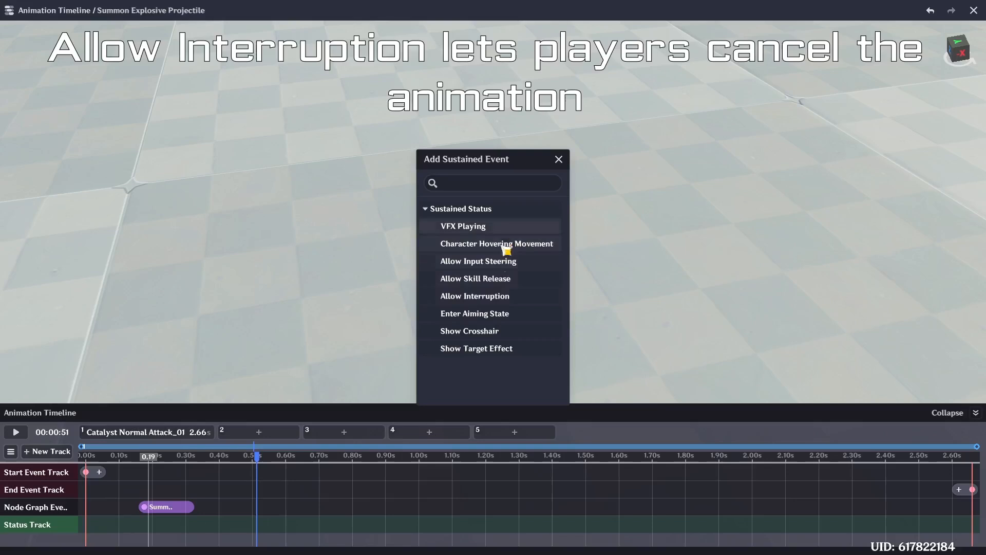
{"action": "left_click", "coordinate": [503, 295]}
- Make the Allow Interruption event span from about 0.9 s to the end of the animation and save the skill
{"action": "left_click_drag", "start_coordinate": [149, 525], "coordinate": [294, 523]}
{"action": "left_click_drag", "start_coordinate": [90, 459], "coordinate": [398, 478]}
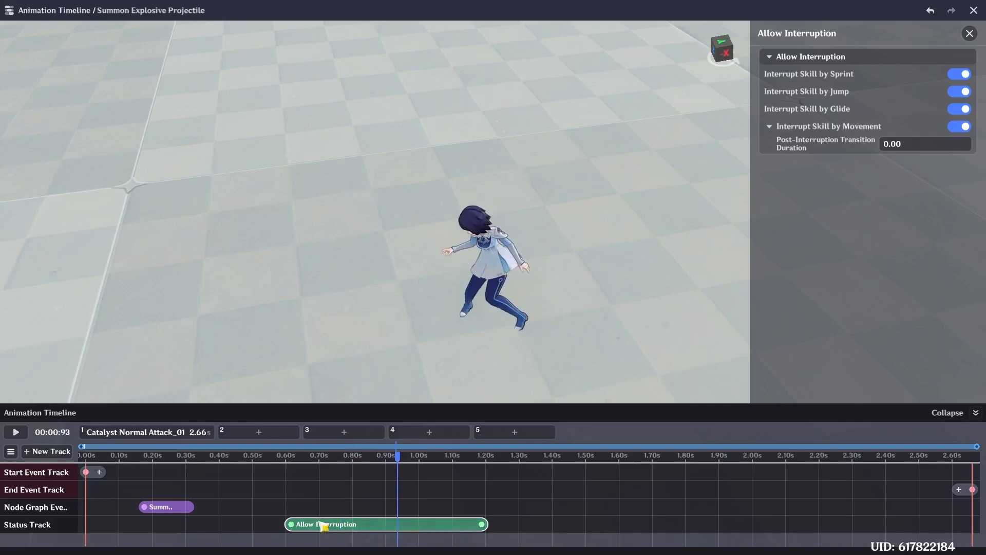
{"action": "left_click_drag", "start_coordinate": [394, 525], "coordinate": [471, 525]}
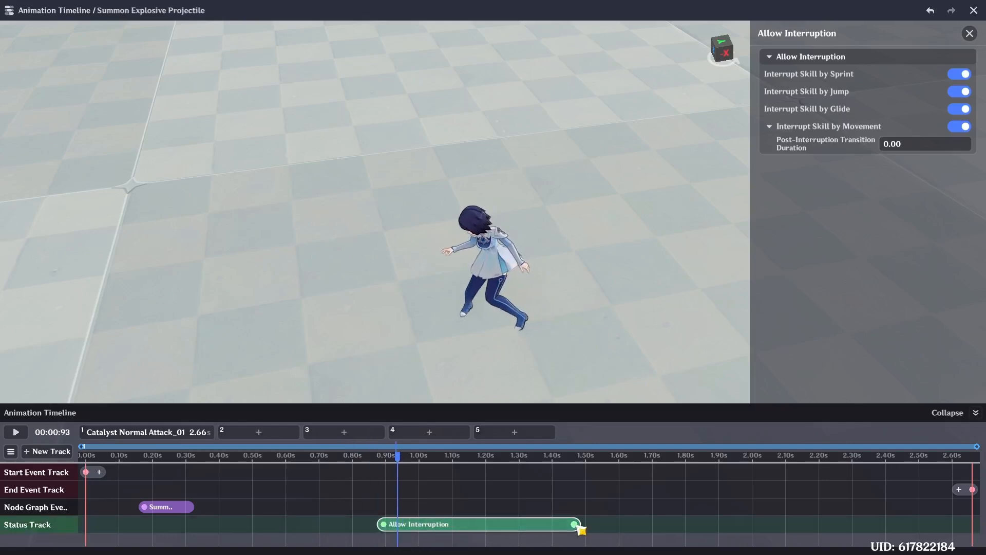
{"action": "left_click_drag", "start_coordinate": [575, 524], "coordinate": [972, 524]}
{"action": "left_click_drag", "start_coordinate": [393, 457], "coordinate": [378, 461]}
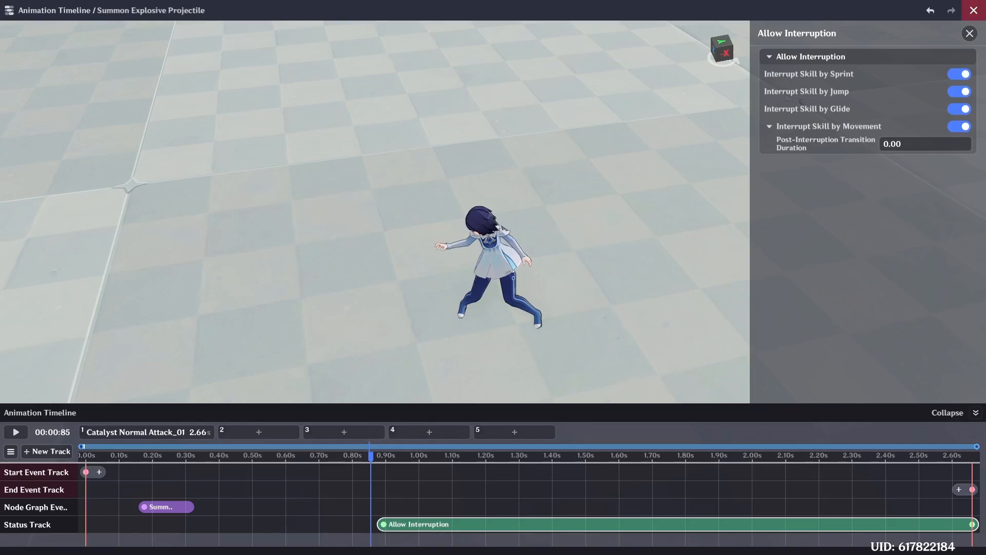
{"action": "left_click", "coordinate": [973, 11]}
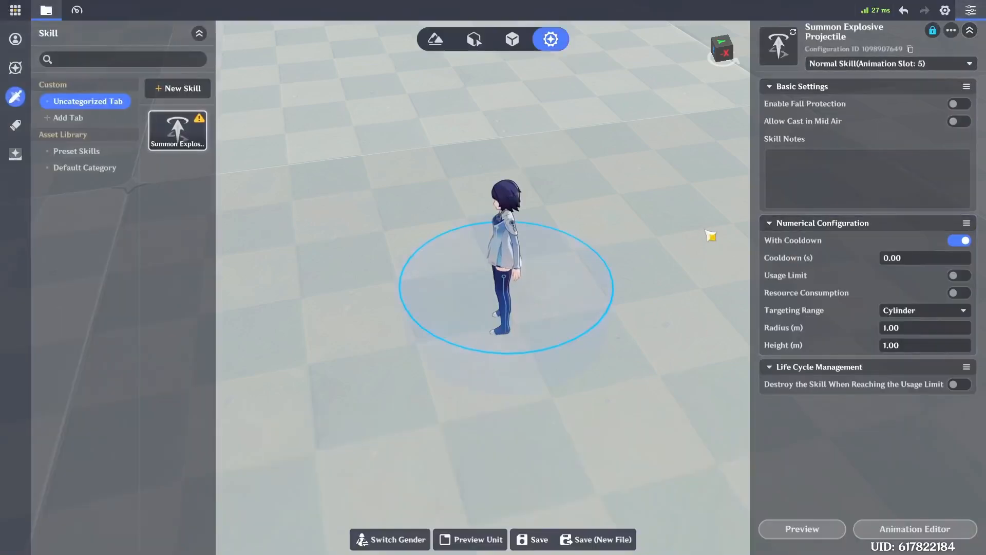
{"action": "left_click", "coordinate": [538, 544]}
- Assign Summon Explosive Projectile as the Custom Class's normal attack and return to the player template
{"action": "left_click", "coordinate": [16, 39]}
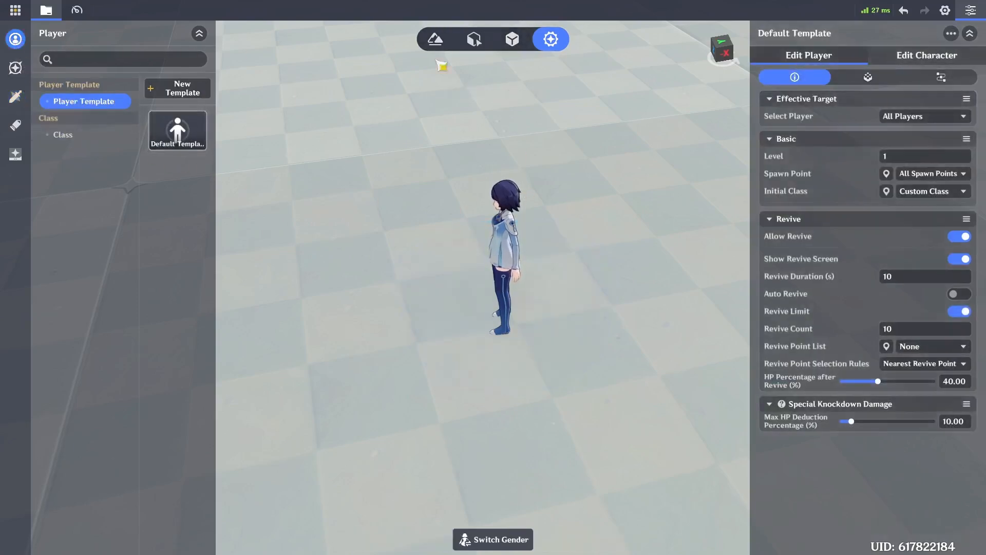
{"action": "left_click", "coordinate": [900, 56]}
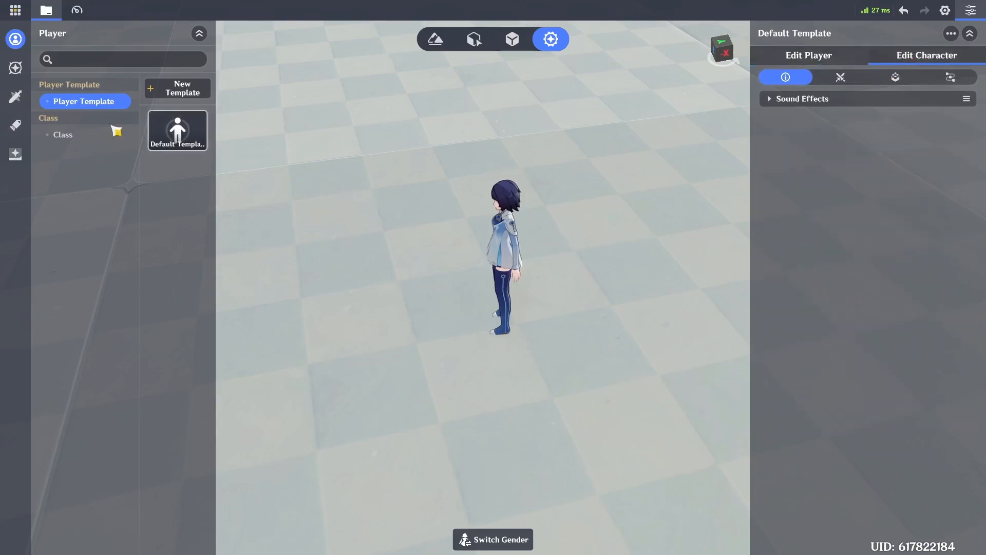
{"action": "left_click", "coordinate": [156, 145]}
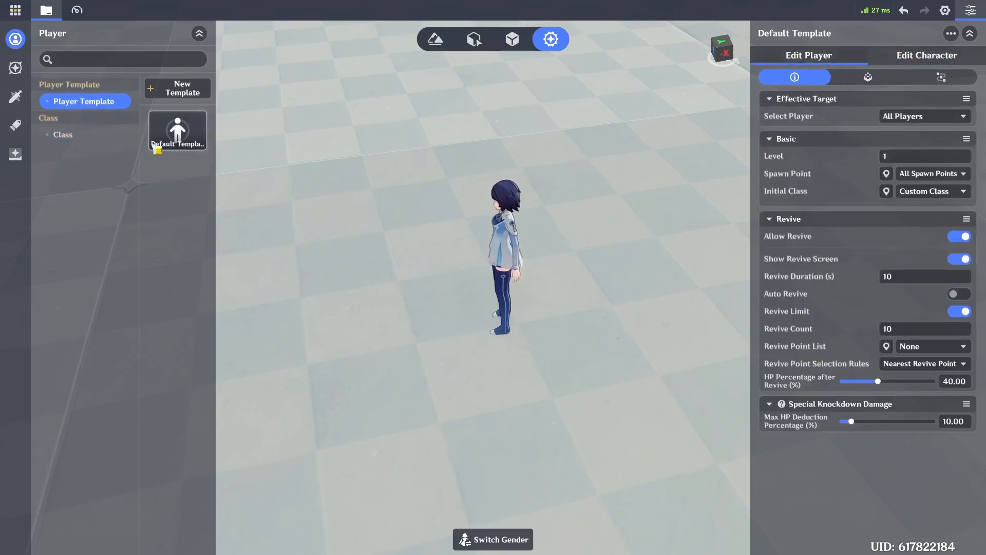
{"action": "left_click", "coordinate": [103, 136]}
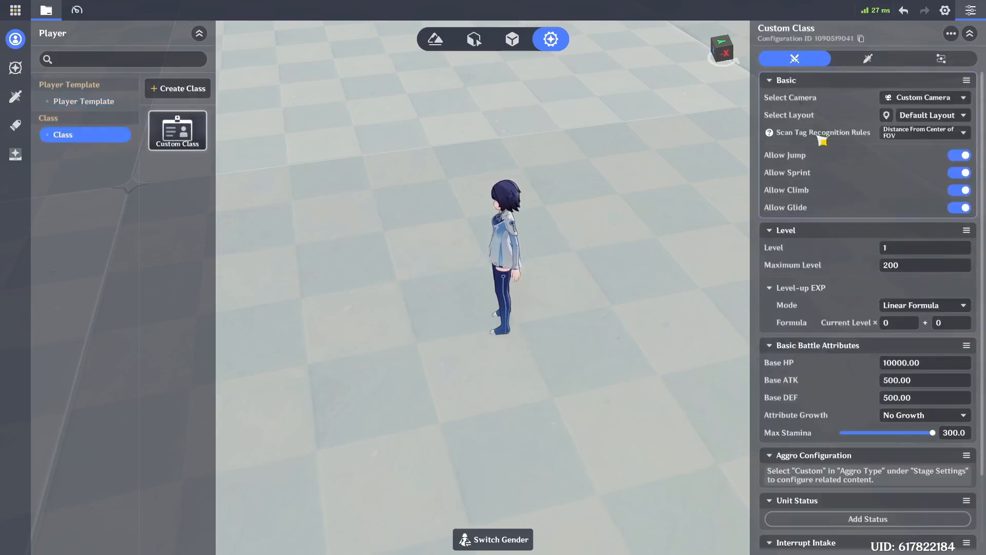
{"action": "left_click", "coordinate": [869, 59]}
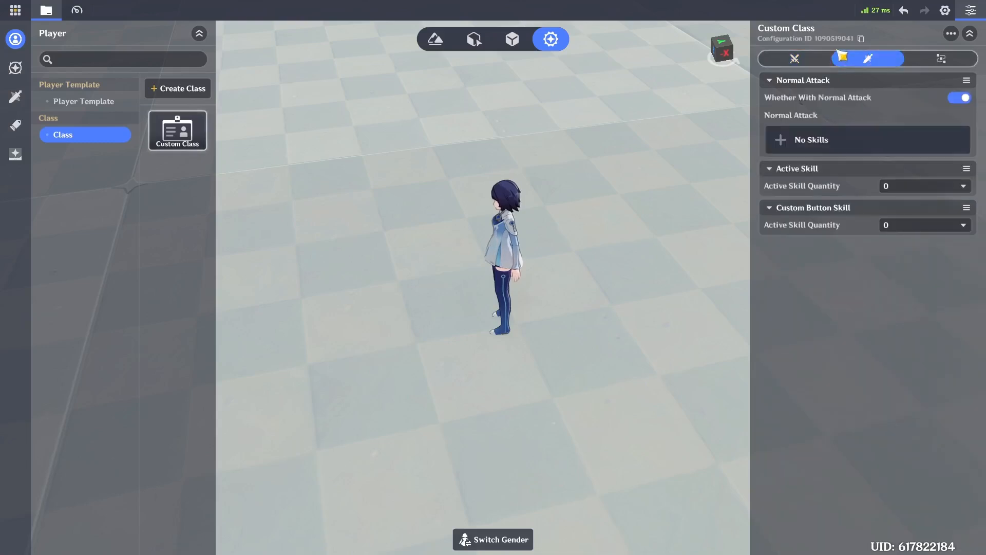
{"action": "left_click", "coordinate": [856, 141]}
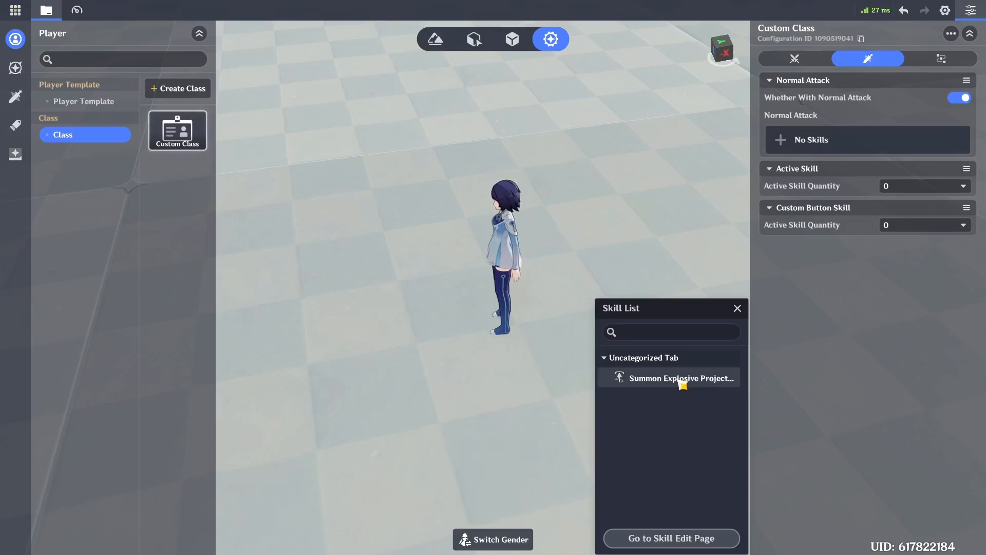
{"action": "left_click", "coordinate": [682, 380]}
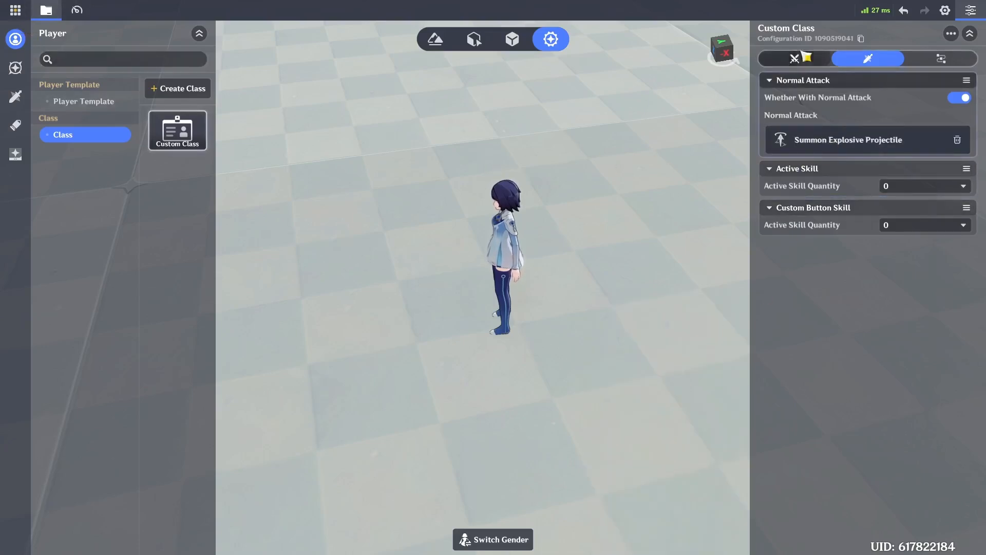
{"action": "left_click", "coordinate": [84, 102]}
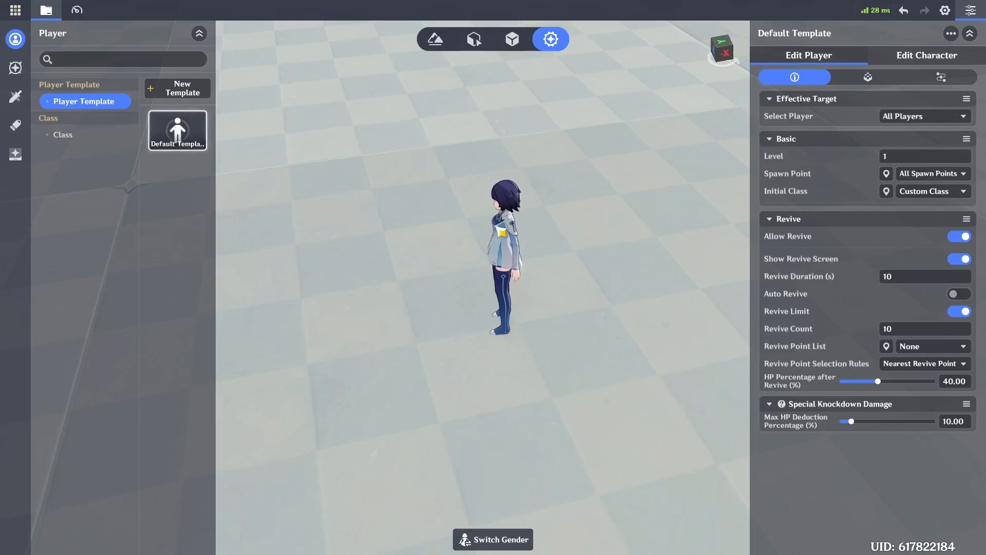
- Place a crowd of Hilichurls from the prefabricated basic creations, spread close together on the grass terrain
{"action": "left_click", "coordinate": [473, 39]}
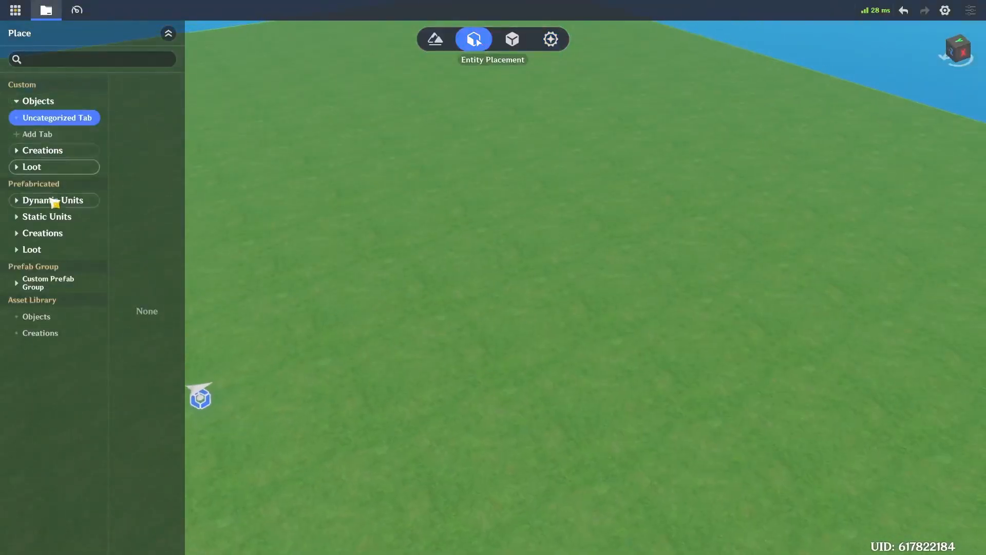
{"action": "left_click", "coordinate": [51, 234]}
{"action": "left_click", "coordinate": [57, 251]}
{"action": "scroll", "coordinate": [142, 229], "scroll_direction": "down", "scroll_amount": 5}
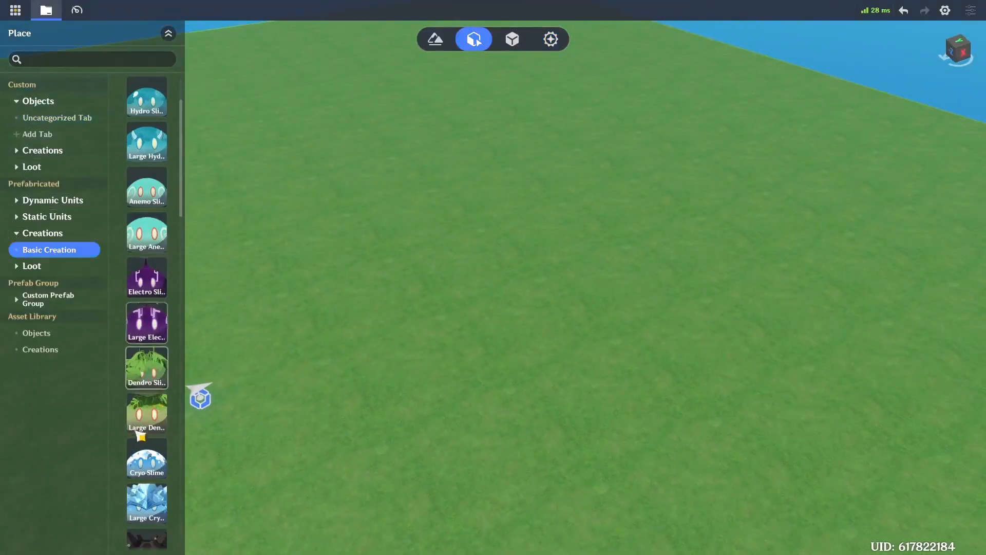
{"action": "scroll", "coordinate": [142, 230], "scroll_direction": "down", "scroll_amount": 4}
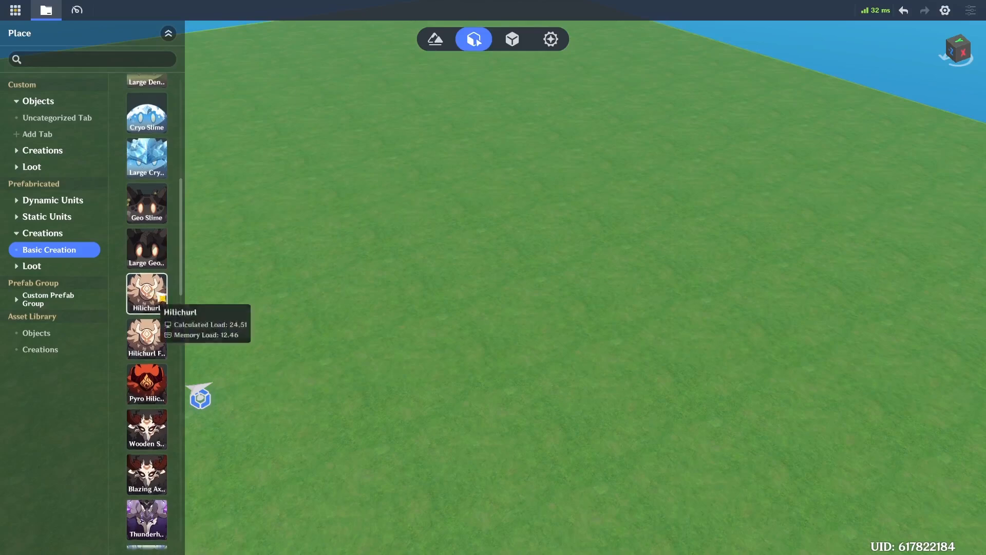
{"action": "left_click_drag", "start_coordinate": [146, 290], "coordinate": [309, 243]}
{"action": "left_click_drag", "start_coordinate": [147, 256], "coordinate": [339, 212]}
{"action": "left_click_drag", "start_coordinate": [147, 252], "coordinate": [373, 210]}
{"action": "left_click_drag", "start_coordinate": [147, 248], "coordinate": [348, 258]}
{"action": "left_click_drag", "start_coordinate": [147, 248], "coordinate": [397, 291]}
{"action": "left_click_drag", "start_coordinate": [147, 251], "coordinate": [472, 307]}
{"action": "left_click_drag", "start_coordinate": [147, 257], "coordinate": [357, 235]}
{"action": "left_click_drag", "start_coordinate": [147, 268], "coordinate": [393, 246]}
{"action": "left_click_drag", "start_coordinate": [147, 288], "coordinate": [354, 267]}
{"action": "left_click_drag", "start_coordinate": [149, 298], "coordinate": [456, 337]}
{"action": "left_click_drag", "start_coordinate": [149, 298], "coordinate": [475, 265]}
{"action": "left_click_drag", "start_coordinate": [154, 299], "coordinate": [518, 300]}
{"action": "left_click_drag", "start_coordinate": [154, 295], "coordinate": [510, 341]}
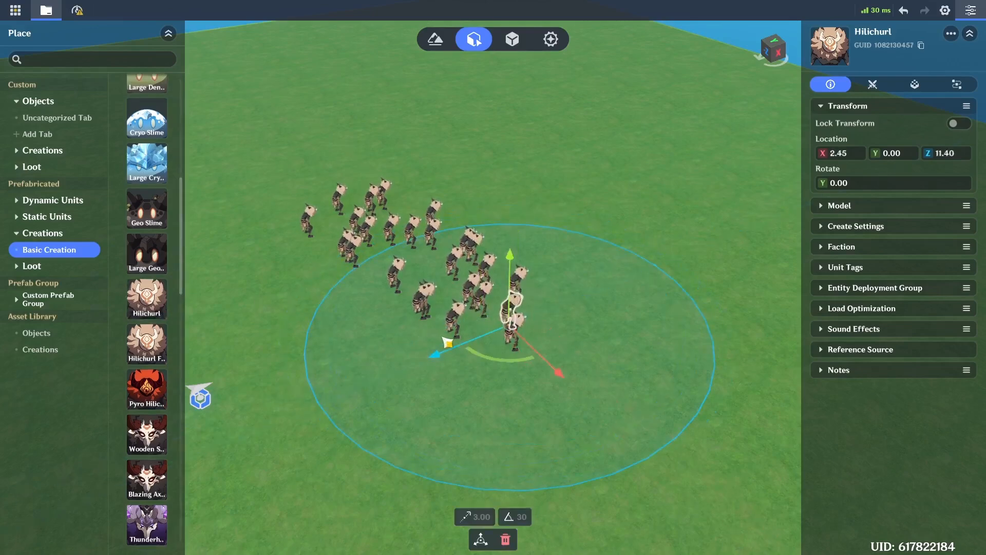
- Save the stage and start a single-player test play with the default test play options
{"action": "left_click", "coordinate": [16, 12]}
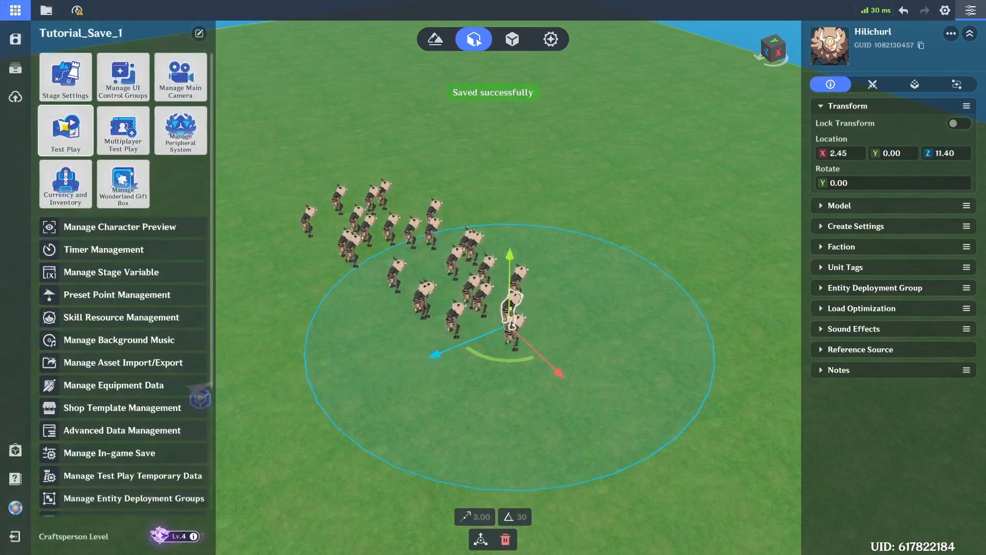
{"action": "left_click", "coordinate": [66, 130]}
{"action": "left_click", "coordinate": [526, 319]}
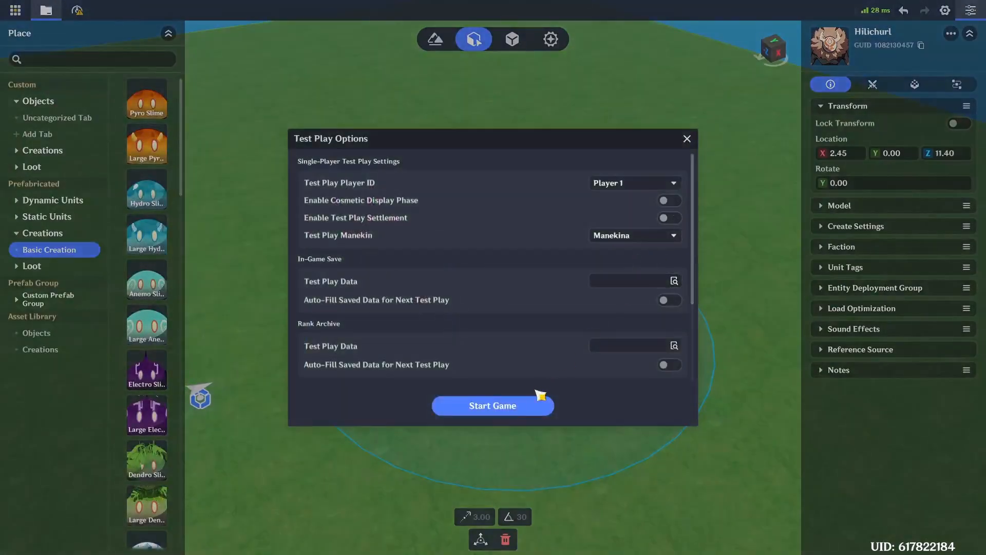
{"action": "left_click", "coordinate": [539, 405]}
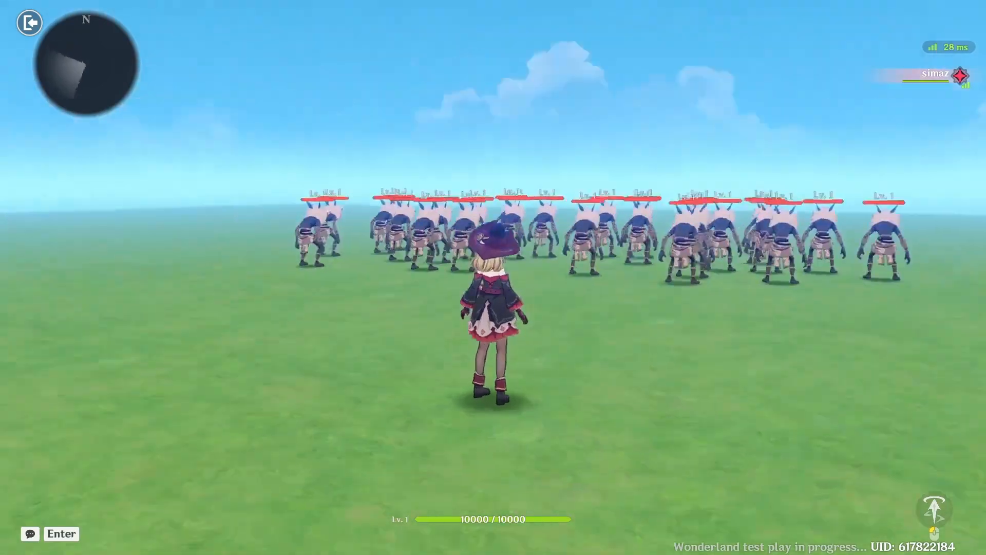
- Move the character around the Hilichurl crowd and fire the normal-attack explosive projectile repeatedly to test its damage on them
{"action": "key", "text": "a"}
{"action": "left_click", "coordinate": [494, 278]}
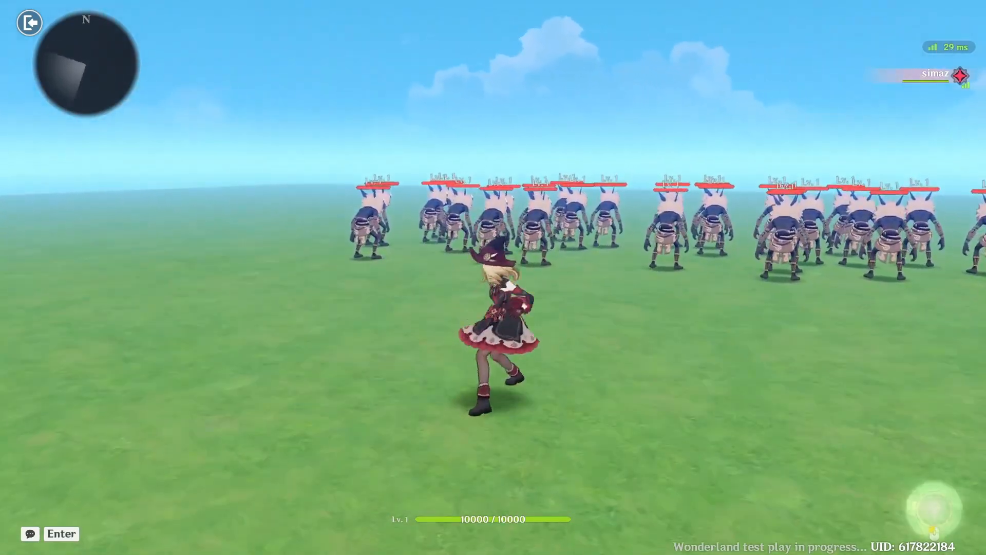
{"action": "left_click", "coordinate": [493, 277]}
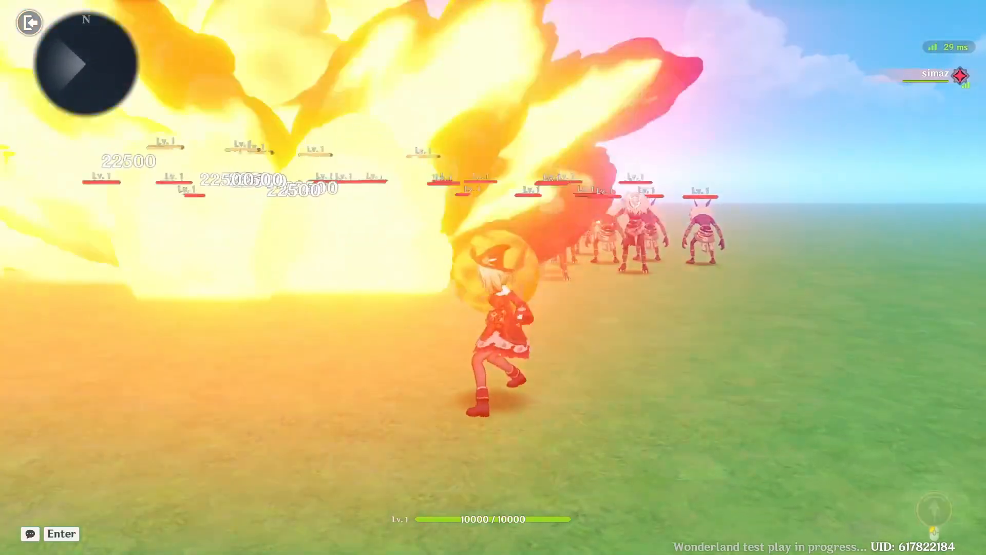
{"action": "key", "text": "d"}
{"action": "left_click", "coordinate": [493, 277]}
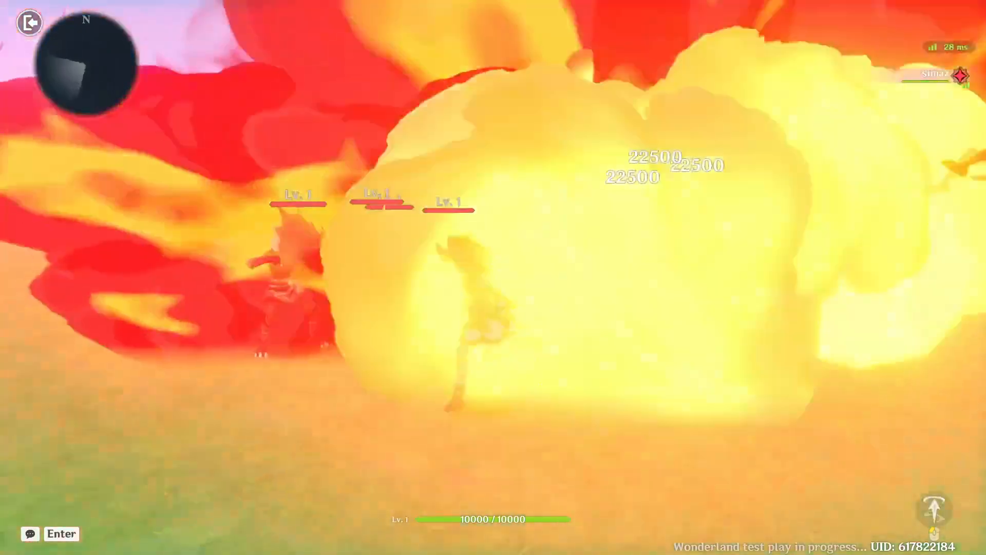
{"action": "left_click", "coordinate": [493, 277]}
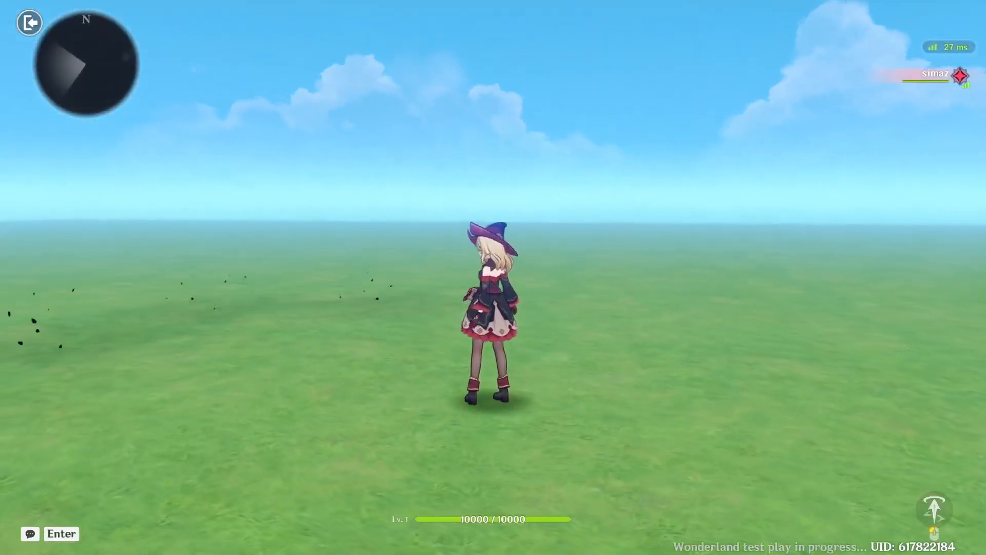
{"action": "key", "text": "s"}
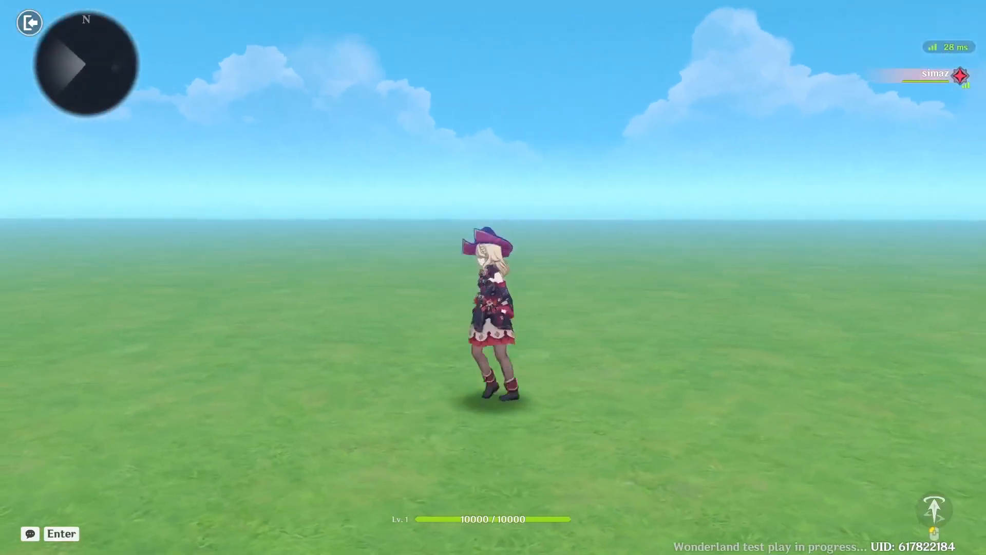